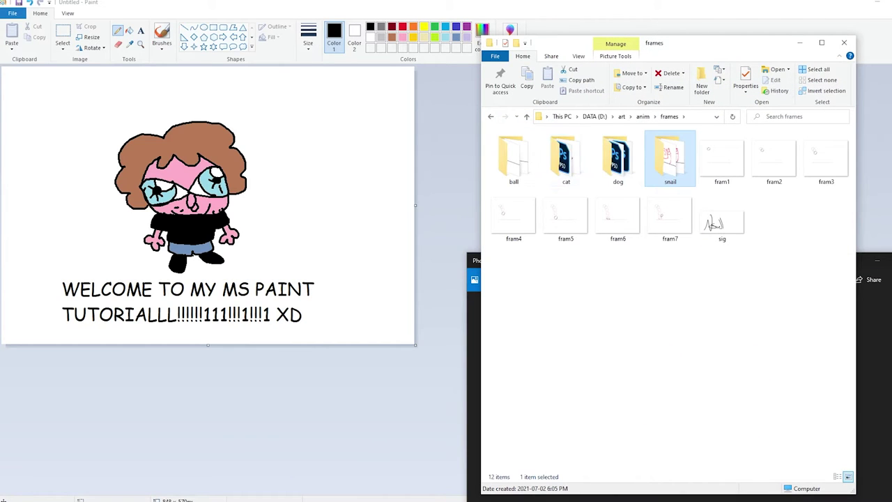
Step: View the guy.gif animation side by side with doggy.gif and minimise both viewers
{"action": "left_click", "coordinate": [526, 117]}
{"action": "double_click", "coordinate": [514, 273]}
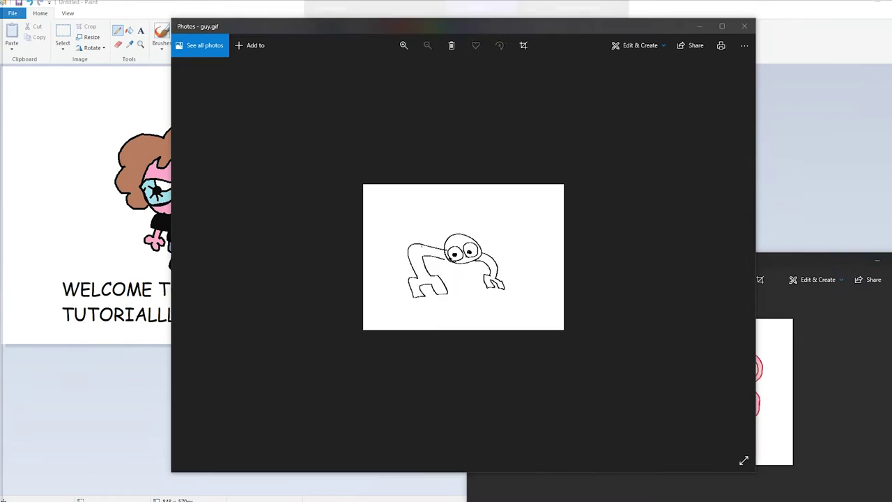
{"action": "left_click_drag", "start_coordinate": [643, 31], "coordinate": [891, 174]}
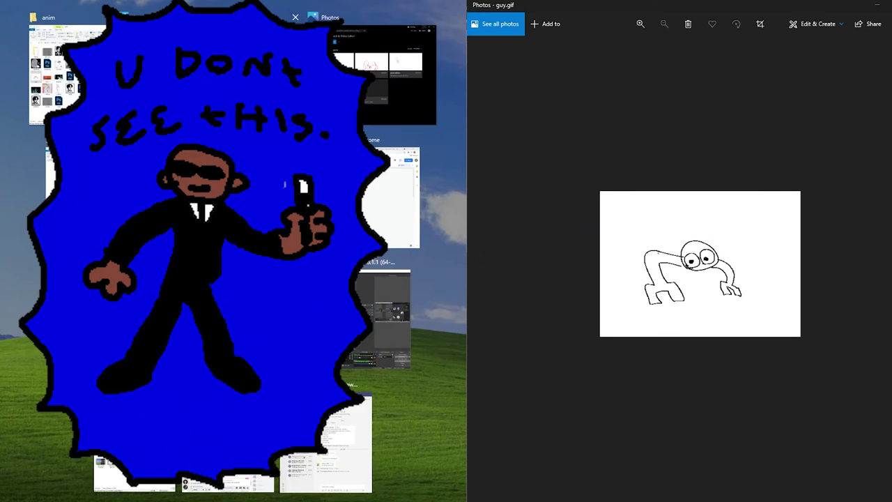
{"action": "left_click", "coordinate": [381, 74]}
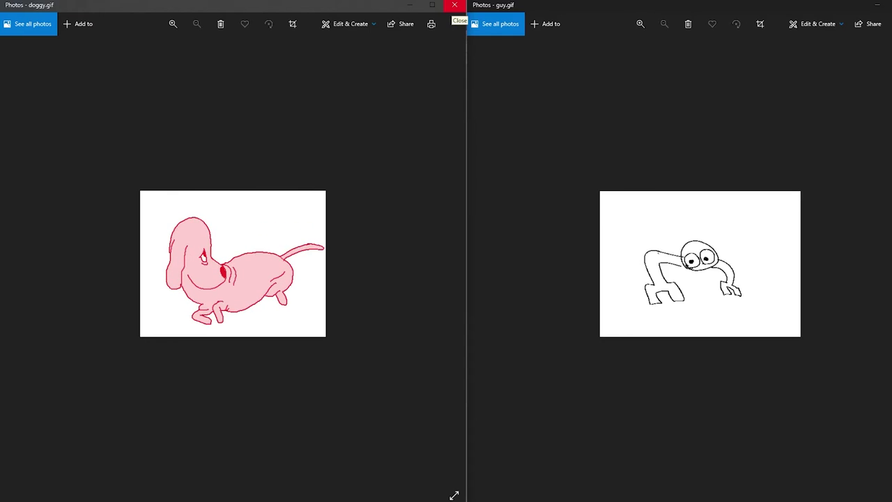
{"action": "left_click", "coordinate": [410, 5]}
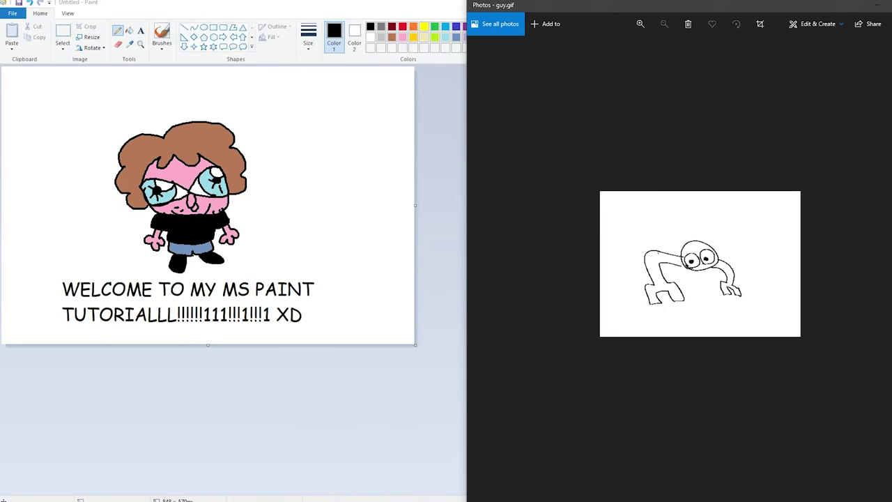
{"action": "left_click", "coordinate": [878, 5]}
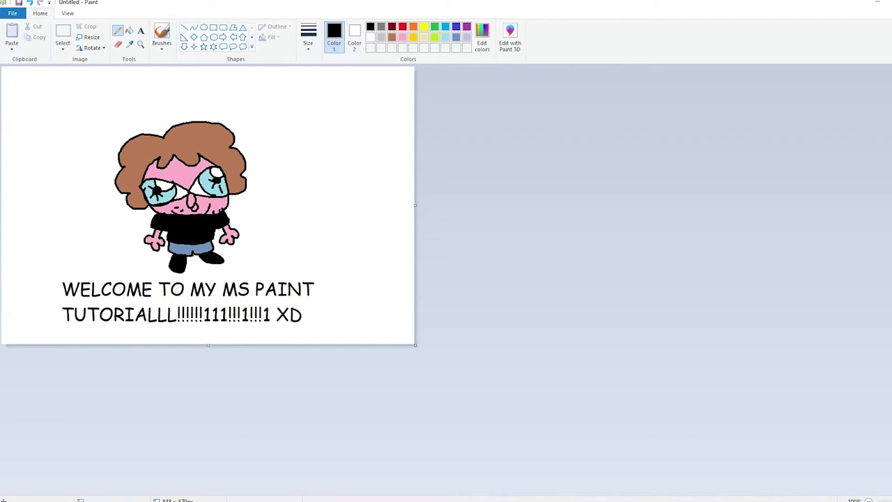
Step: Clear the welcome drawing by shrinking the canvas, and enlarge the blank canvas to about 1442 × 705 px
{"action": "key", "text": "ctrl+v"}
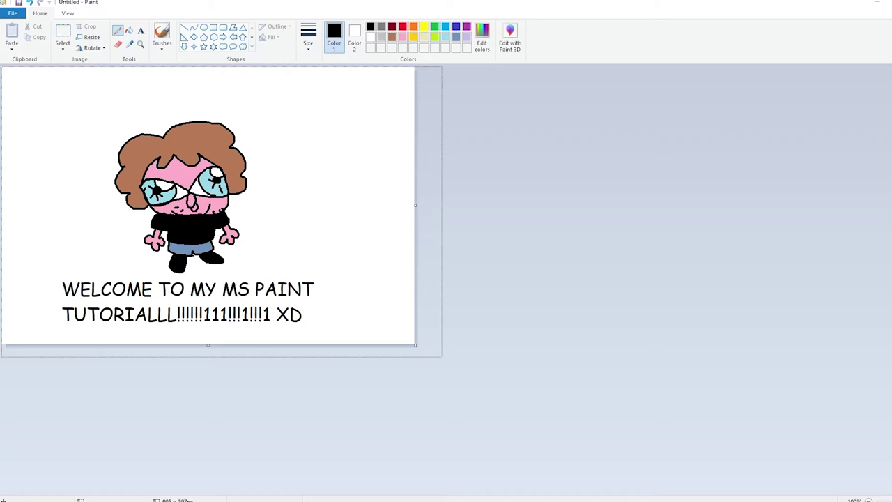
{"action": "left_click_drag", "start_coordinate": [442, 357], "coordinate": [436, 373]}
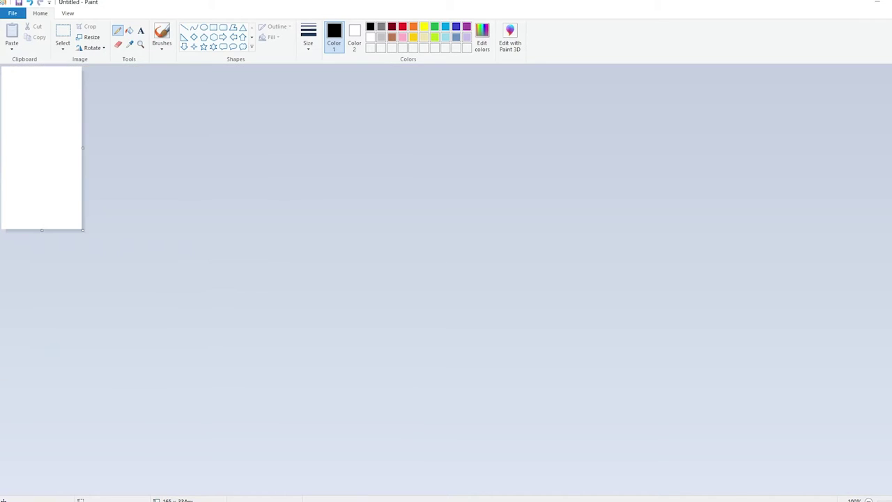
{"action": "left_click_drag", "start_coordinate": [82, 229], "coordinate": [704, 409]}
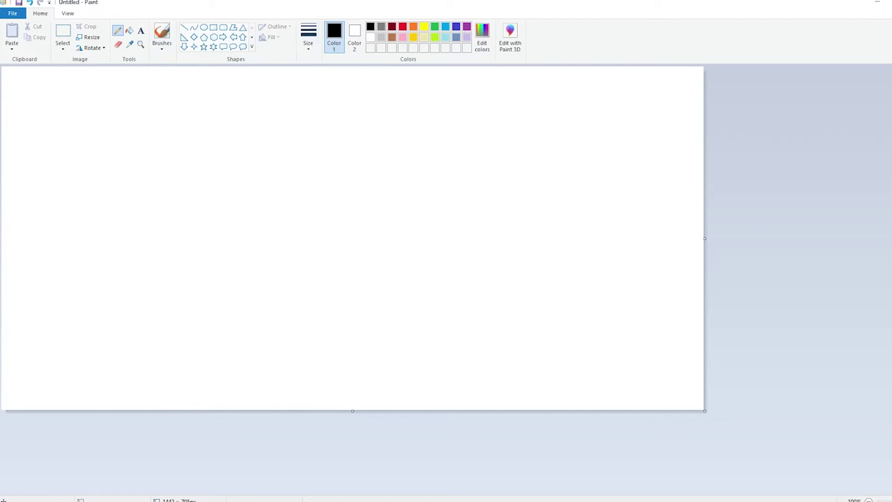
Step: Draw a wavy red freehand line near the canvas's upper edge with the pencil at its thickest size
{"action": "left_click", "coordinate": [308, 36]}
{"action": "left_click", "coordinate": [302, 125]}
{"action": "left_click", "coordinate": [308, 36]}
{"action": "left_click", "coordinate": [305, 122]}
{"action": "left_click", "coordinate": [402, 27]}
{"action": "mouse_move", "coordinate": [294, 70]}
{"action": "left_mouse_down"}
{"action": "mouse_move", "coordinate": [364, 121]}
{"action": "mouse_move", "coordinate": [472, 108]}
{"action": "mouse_move", "coordinate": [514, 73]}
{"action": "left_mouse_up"}
{"action": "left_click", "coordinate": [308, 38]}
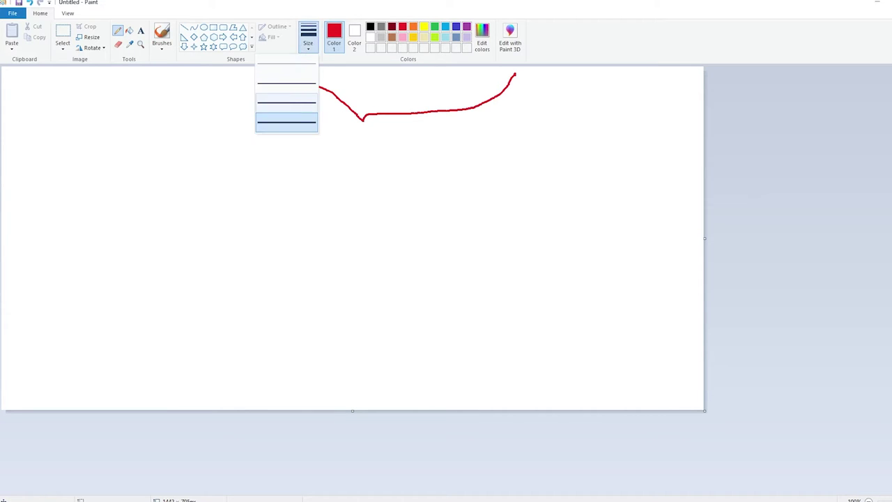
{"action": "left_click", "coordinate": [286, 123]}
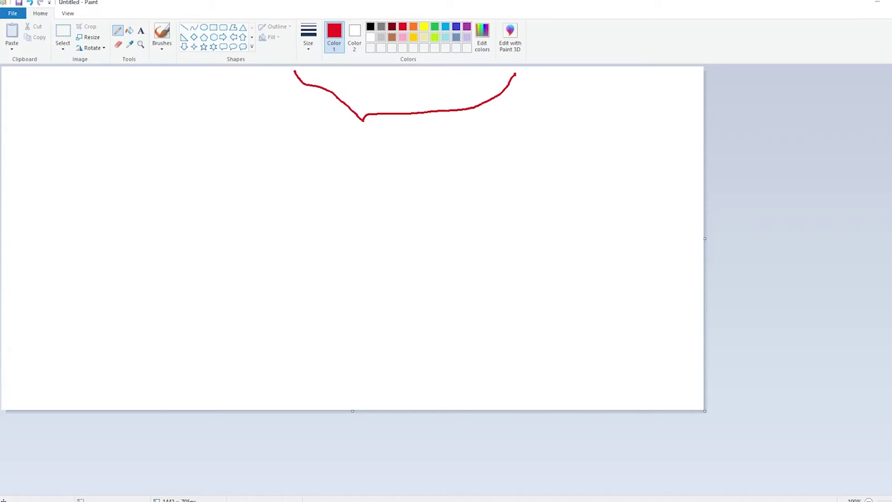
Step: Draw a red ellipse about 302 × 140 px below the wavy line and give it a solid colour fill
{"action": "left_click", "coordinate": [203, 27]}
{"action": "left_click_drag", "start_coordinate": [181, 141], "coordinate": [329, 208]}
{"action": "left_click", "coordinate": [271, 37]}
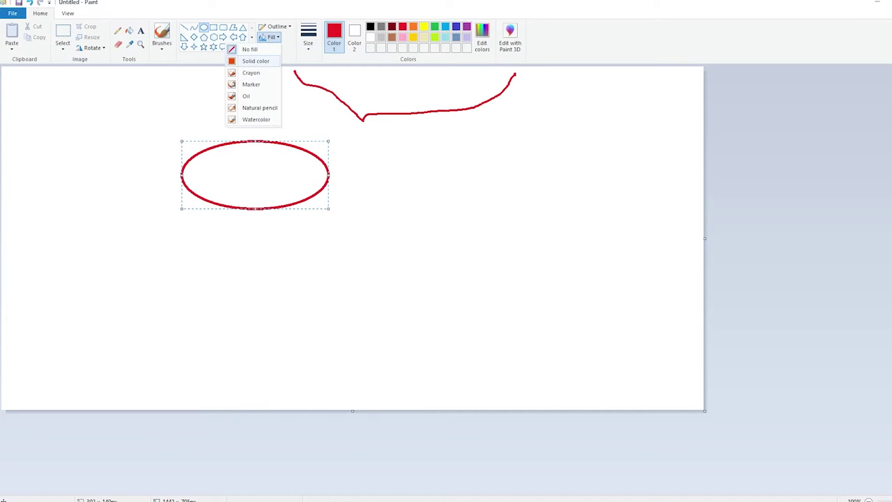
{"action": "left_click", "coordinate": [256, 60]}
Step: Try several fill colours on the ellipse, including orange, and finish with grey as Color 2
{"action": "left_click", "coordinate": [354, 35]}
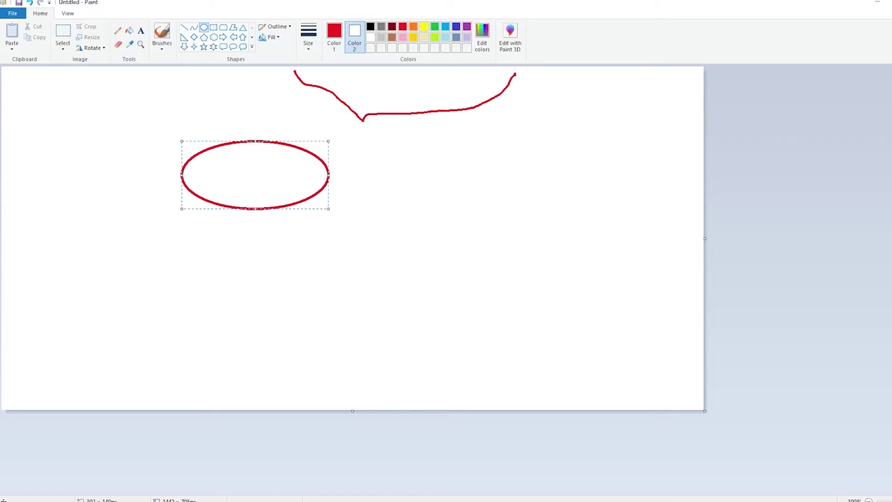
{"action": "left_click", "coordinate": [391, 26]}
{"action": "left_click", "coordinate": [412, 27]}
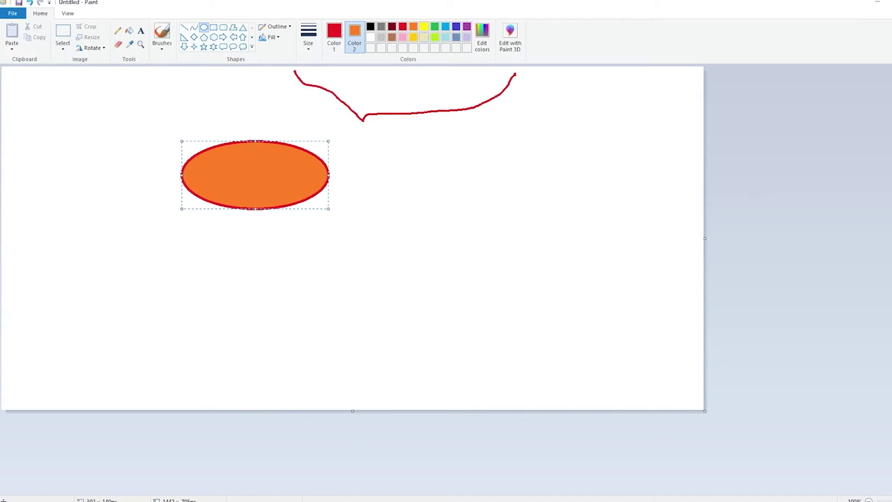
{"action": "left_click", "coordinate": [392, 37]}
{"action": "left_click", "coordinate": [445, 37]}
{"action": "left_click", "coordinate": [381, 27]}
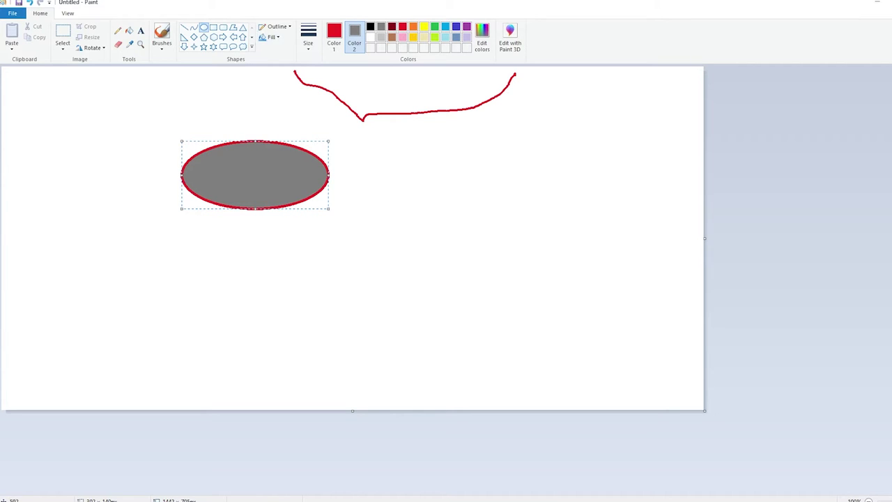
{"action": "left_click", "coordinate": [276, 90]}
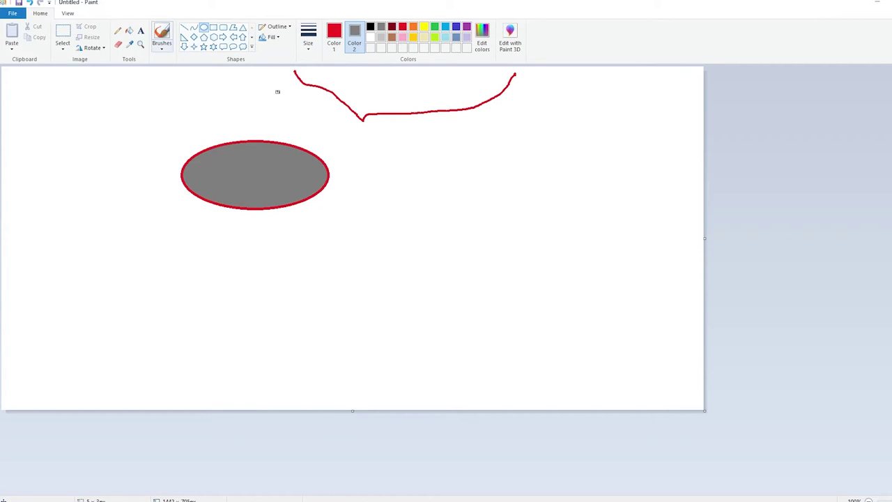
Step: Draw red pencil loops, a long squiggle and a row of diagonal hatch lines around the ellipse
{"action": "left_click", "coordinate": [161, 45]}
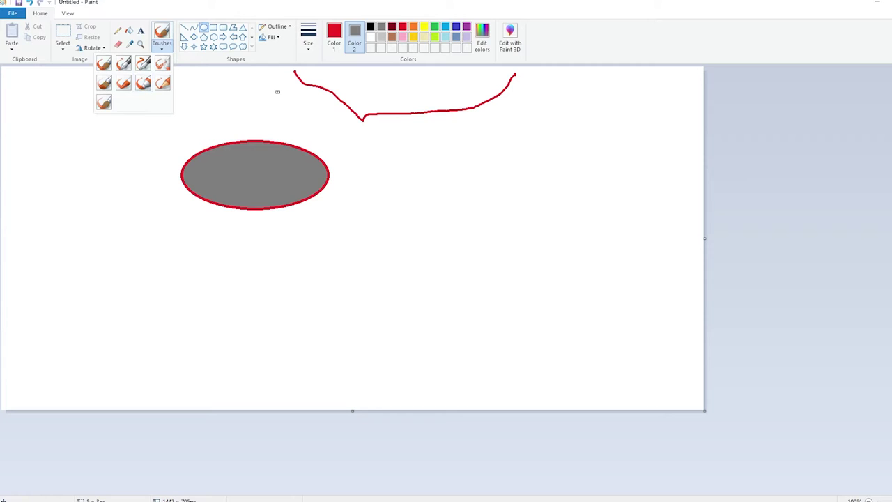
{"action": "left_click", "coordinate": [117, 31]}
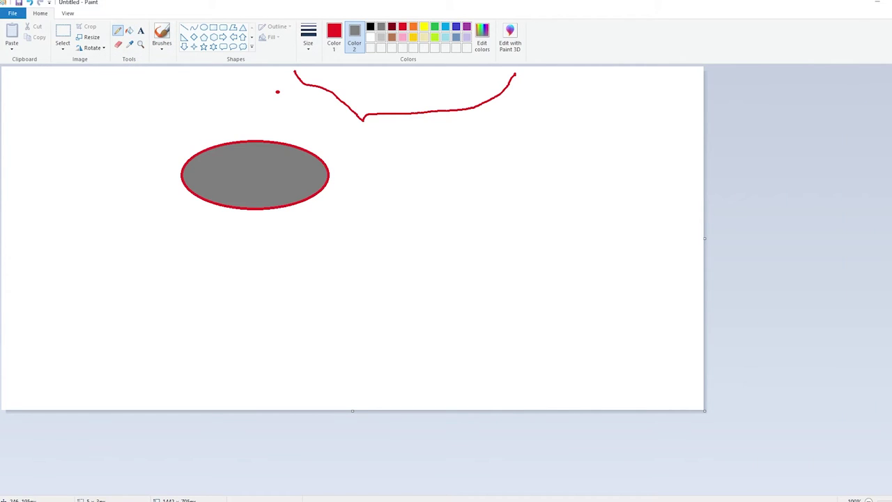
{"action": "mouse_move", "coordinate": [116, 153]}
{"action": "left_mouse_down"}
{"action": "mouse_move", "coordinate": [112, 204]}
{"action": "mouse_move", "coordinate": [139, 258]}
{"action": "mouse_move", "coordinate": [78, 252]}
{"action": "mouse_move", "coordinate": [59, 227]}
{"action": "mouse_move", "coordinate": [60, 180]}
{"action": "left_mouse_up"}
{"action": "mouse_move", "coordinate": [96, 106]}
{"action": "left_mouse_down"}
{"action": "mouse_move", "coordinate": [275, 107]}
{"action": "mouse_move", "coordinate": [329, 119]}
{"action": "mouse_move", "coordinate": [391, 166]}
{"action": "mouse_move", "coordinate": [468, 192]}
{"action": "left_mouse_up"}
{"action": "left_click_drag", "start_coordinate": [420, 132], "coordinate": [489, 185]}
{"action": "mouse_move", "coordinate": [444, 128]}
{"action": "left_mouse_down"}
{"action": "mouse_move", "coordinate": [488, 186]}
{"action": "mouse_move", "coordinate": [468, 134]}
{"action": "mouse_move", "coordinate": [524, 177]}
{"action": "left_mouse_up"}
Step: Paint several wavy red strokes below and beside the ellipse with the first calligraphy brush
{"action": "left_click", "coordinate": [161, 45]}
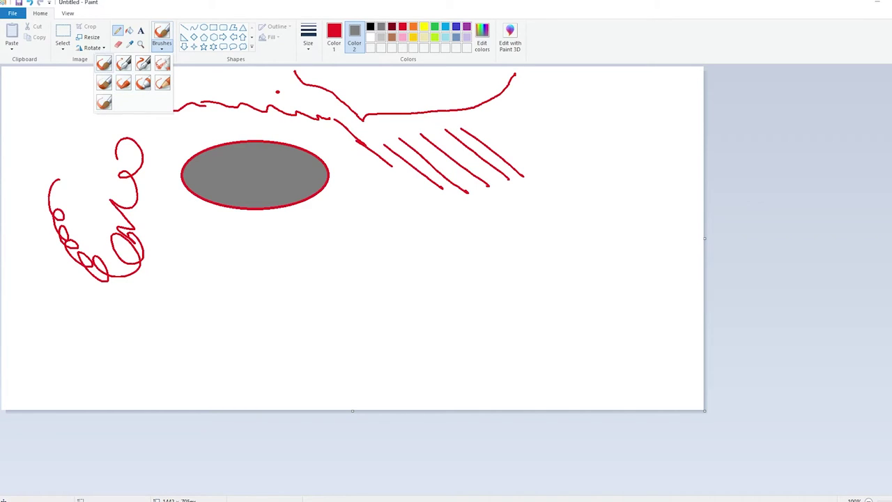
{"action": "left_click", "coordinate": [123, 64]}
{"action": "left_click_drag", "start_coordinate": [191, 278], "coordinate": [401, 271]}
{"action": "mouse_move", "coordinate": [318, 246]}
{"action": "left_mouse_down"}
{"action": "mouse_move", "coordinate": [430, 232]}
{"action": "mouse_move", "coordinate": [485, 263]}
{"action": "left_mouse_up"}
{"action": "mouse_move", "coordinate": [360, 208]}
{"action": "left_mouse_down"}
{"action": "mouse_move", "coordinate": [516, 234]}
{"action": "mouse_move", "coordinate": [576, 185]}
{"action": "mouse_move", "coordinate": [644, 165]}
{"action": "left_mouse_up"}
Step: Scribble a dense red patch in the lower middle of the canvas with the crayon brush at its thinnest size
{"action": "left_click", "coordinate": [162, 44]}
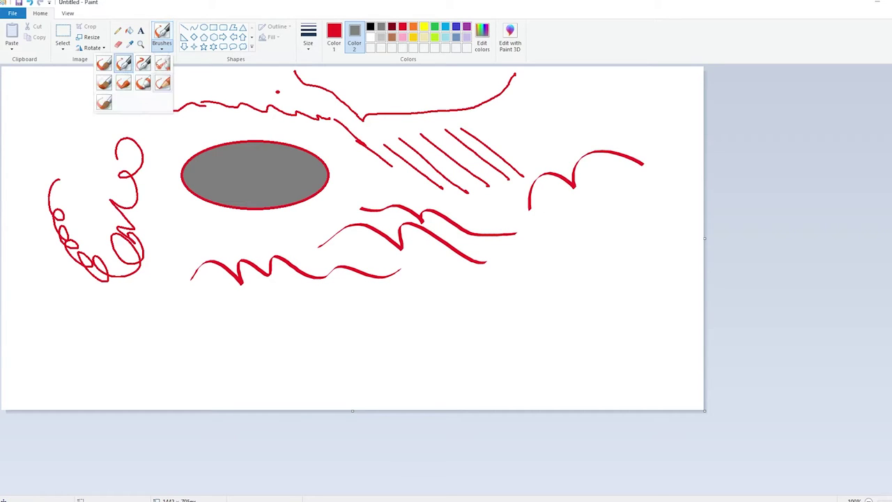
{"action": "left_click", "coordinate": [123, 83]}
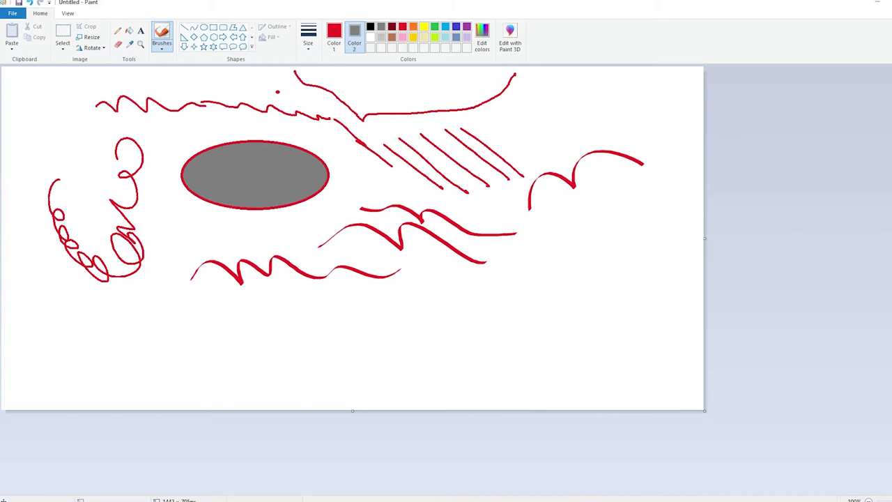
{"action": "left_click", "coordinate": [308, 38]}
{"action": "left_click", "coordinate": [308, 38]}
{"action": "left_click", "coordinate": [308, 39]}
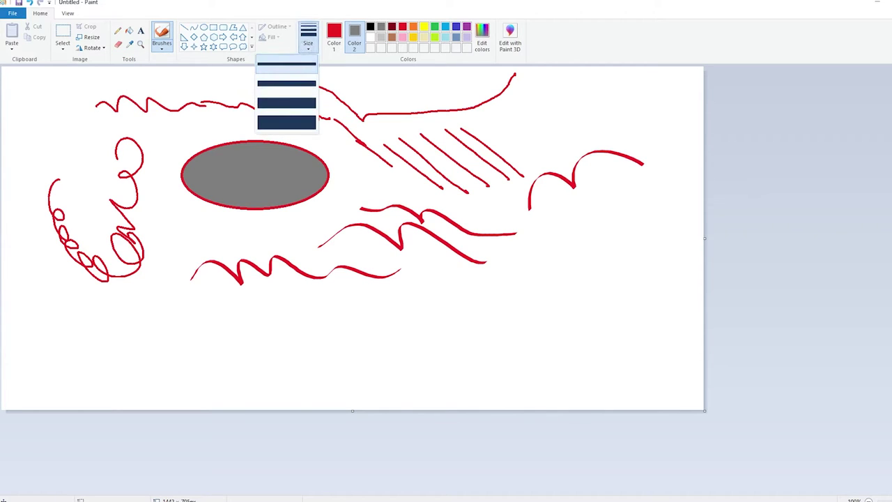
{"action": "left_click", "coordinate": [286, 64]}
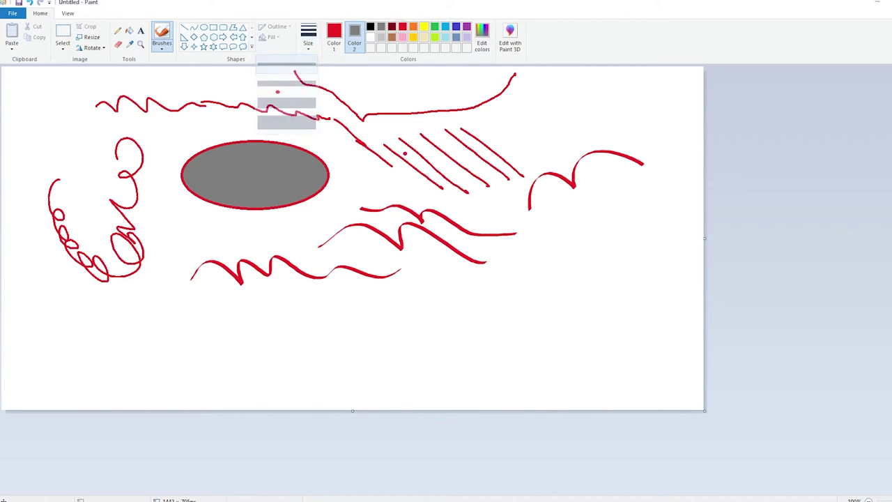
{"action": "mouse_move", "coordinate": [340, 329]}
{"action": "left_mouse_down"}
{"action": "mouse_move", "coordinate": [408, 354]}
{"action": "mouse_move", "coordinate": [352, 334]}
{"action": "mouse_move", "coordinate": [434, 349]}
{"action": "mouse_move", "coordinate": [389, 322]}
{"action": "mouse_move", "coordinate": [485, 359]}
{"action": "mouse_move", "coordinate": [382, 316]}
{"action": "mouse_move", "coordinate": [441, 323]}
{"action": "mouse_move", "coordinate": [513, 359]}
{"action": "mouse_move", "coordinate": [490, 335]}
{"action": "mouse_move", "coordinate": [445, 321]}
{"action": "mouse_move", "coordinate": [495, 326]}
{"action": "mouse_move", "coordinate": [438, 310]}
{"action": "mouse_move", "coordinate": [527, 328]}
{"action": "left_mouse_up"}
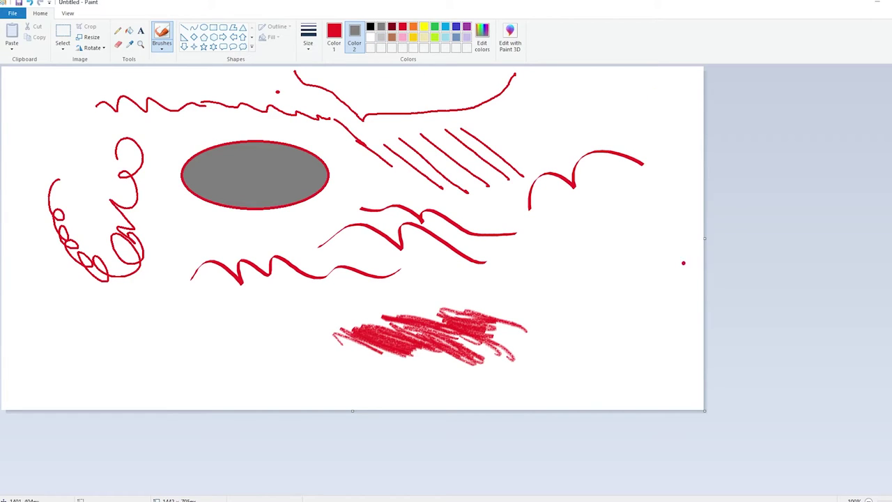
Step: Set Color 2 to white and clear the sketches by resizing the canvas to about 1273 × 705 px
{"action": "mouse_move", "coordinate": [701, 246]}
{"action": "left_mouse_down"}
{"action": "mouse_move", "coordinate": [41, 246]}
{"action": "mouse_move", "coordinate": [681, 238]}
{"action": "left_mouse_up"}
{"action": "left_click", "coordinate": [370, 37]}
{"action": "left_click_drag", "start_coordinate": [681, 238], "coordinate": [622, 238]}
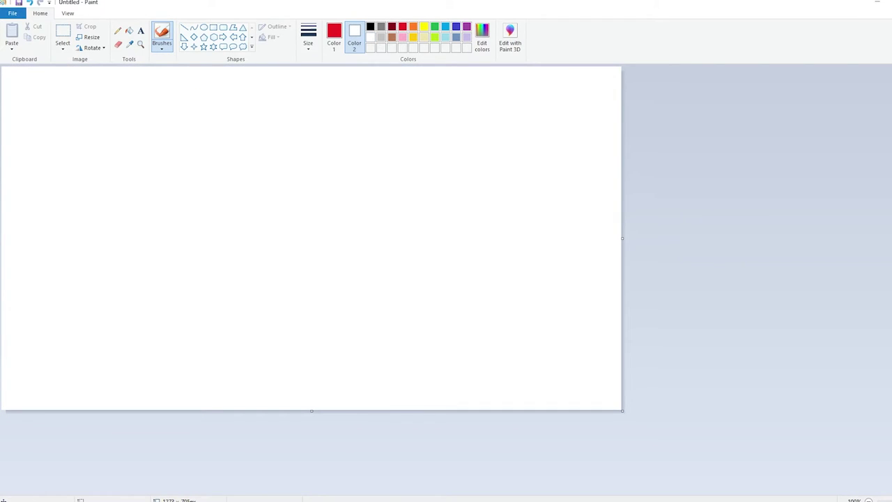
{"action": "left_click", "coordinate": [91, 48]}
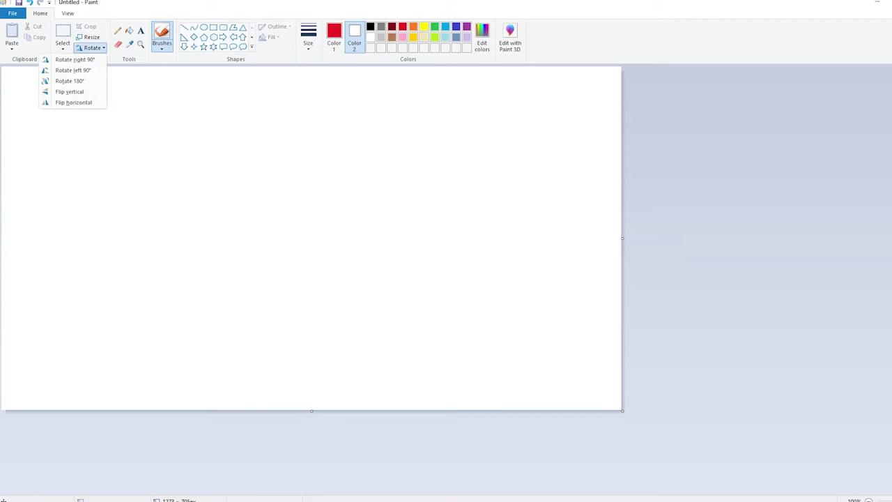
{"action": "left_click", "coordinate": [90, 47]}
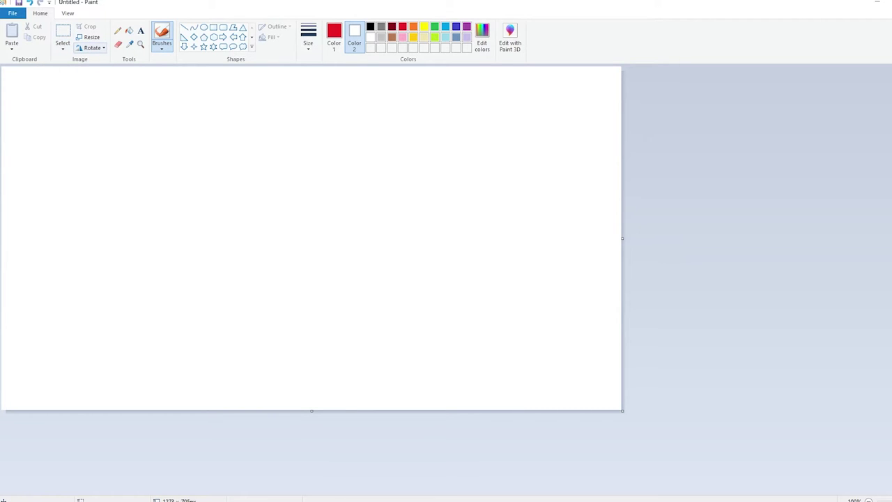
{"action": "left_click", "coordinate": [13, 13]}
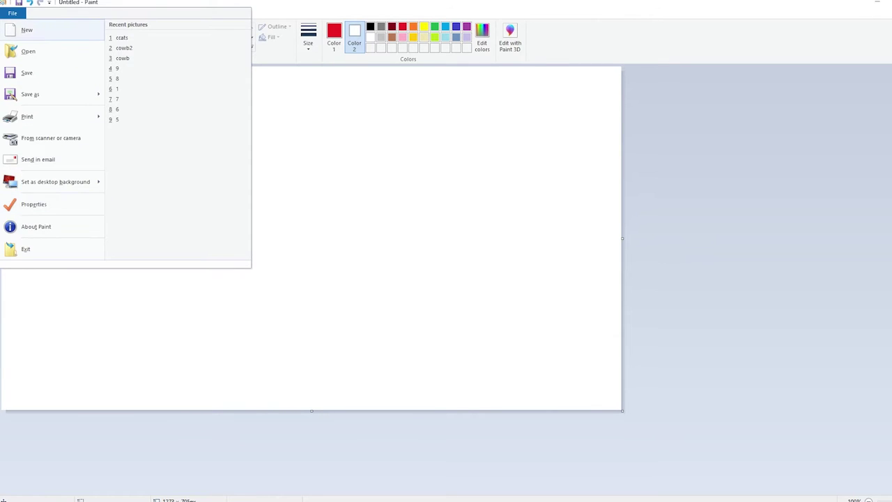
{"action": "left_click", "coordinate": [13, 13]}
Step: Convert the image to black and white in its image properties
{"action": "left_click", "coordinate": [12, 13]}
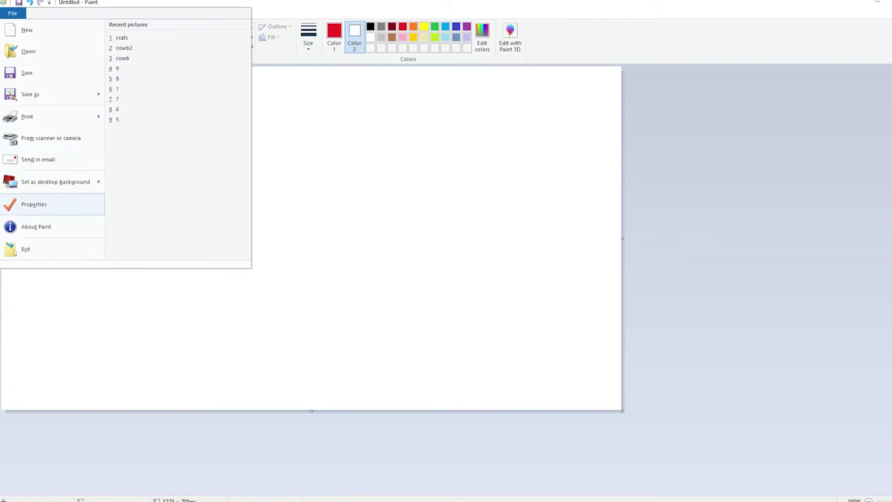
{"action": "left_click", "coordinate": [84, 205]}
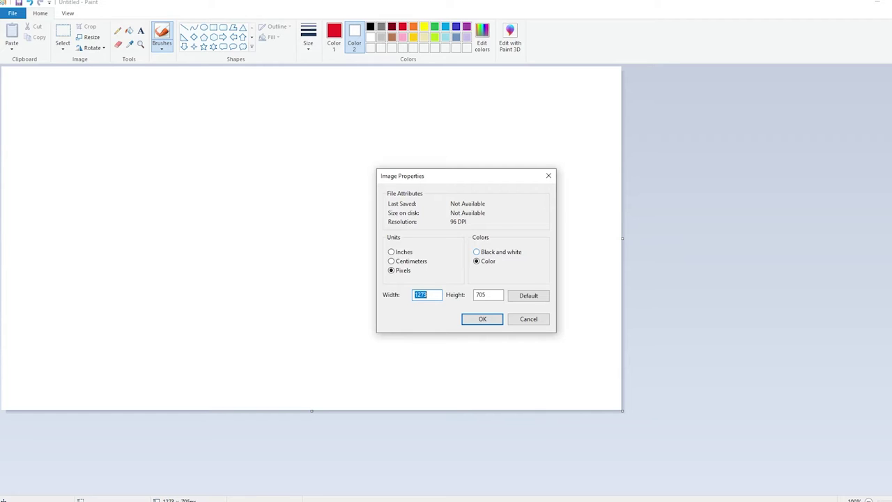
{"action": "left_click", "coordinate": [476, 252]}
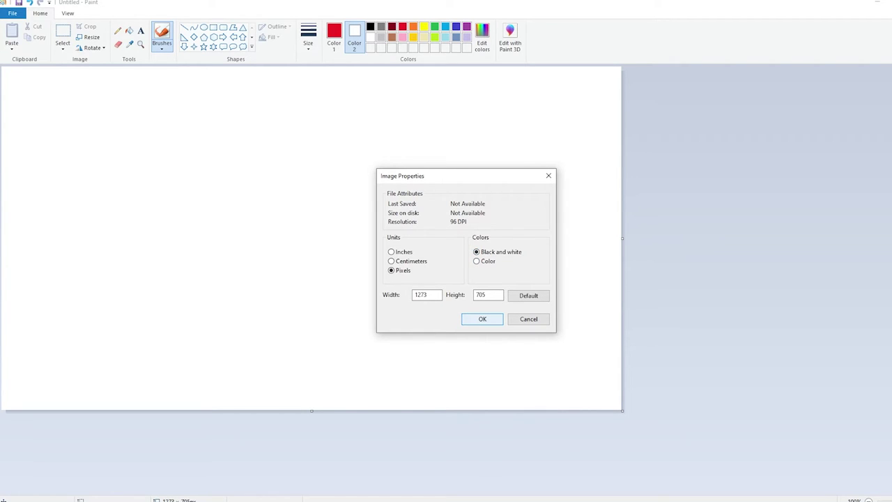
{"action": "key", "text": "Return"}
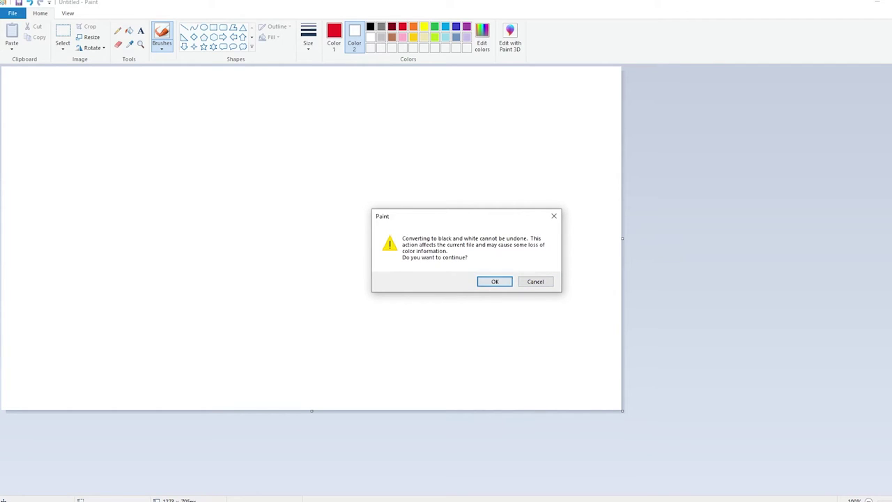
{"action": "key", "text": "Return"}
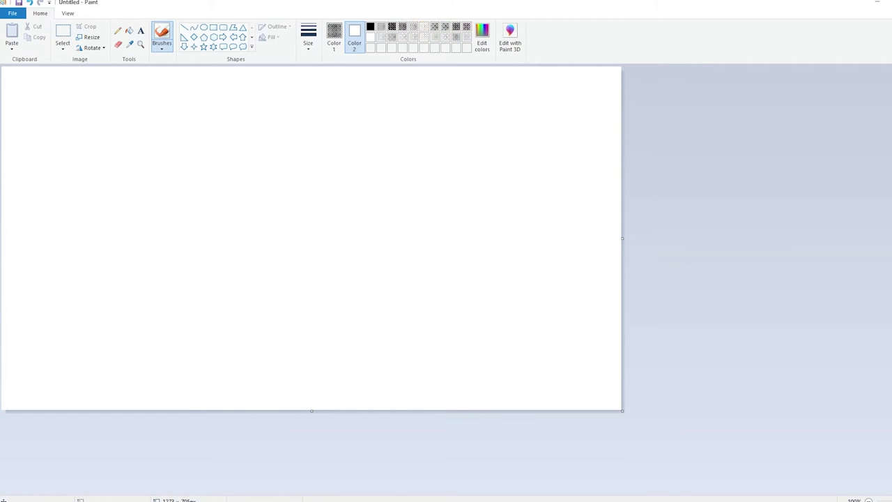
Step: Draw two wavy crayon strokes, one with the patterned Color 1 and one with Color 1 set to black
{"action": "left_click", "coordinate": [371, 26]}
{"action": "mouse_move", "coordinate": [180, 235]}
{"action": "left_mouse_down"}
{"action": "mouse_move", "coordinate": [355, 213]}
{"action": "mouse_move", "coordinate": [431, 233]}
{"action": "left_mouse_up"}
{"action": "left_click", "coordinate": [370, 37]}
{"action": "left_click", "coordinate": [334, 35]}
{"action": "left_click", "coordinate": [370, 26]}
{"action": "mouse_move", "coordinate": [333, 128]}
{"action": "left_mouse_down"}
{"action": "mouse_move", "coordinate": [397, 129]}
{"action": "mouse_move", "coordinate": [474, 201]}
{"action": "left_mouse_up"}
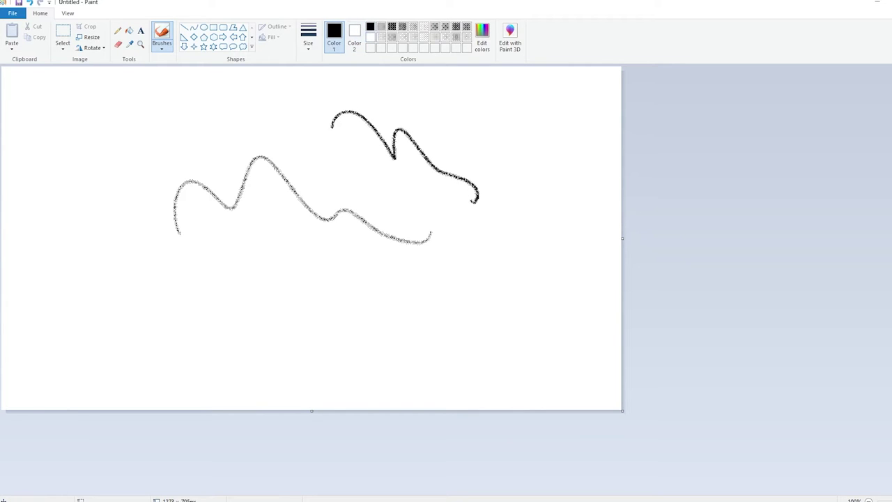
Step: Draw a closed rounded shape in black pencil below the strokes and fill it with a dotted grey pattern
{"action": "left_click", "coordinate": [117, 31]}
{"action": "mouse_move", "coordinate": [290, 331]}
{"action": "left_mouse_down"}
{"action": "mouse_move", "coordinate": [297, 277]}
{"action": "mouse_move", "coordinate": [280, 326]}
{"action": "left_mouse_up"}
{"action": "left_click", "coordinate": [413, 26]}
{"action": "left_click", "coordinate": [128, 30]}
{"action": "left_click", "coordinate": [306, 304]}
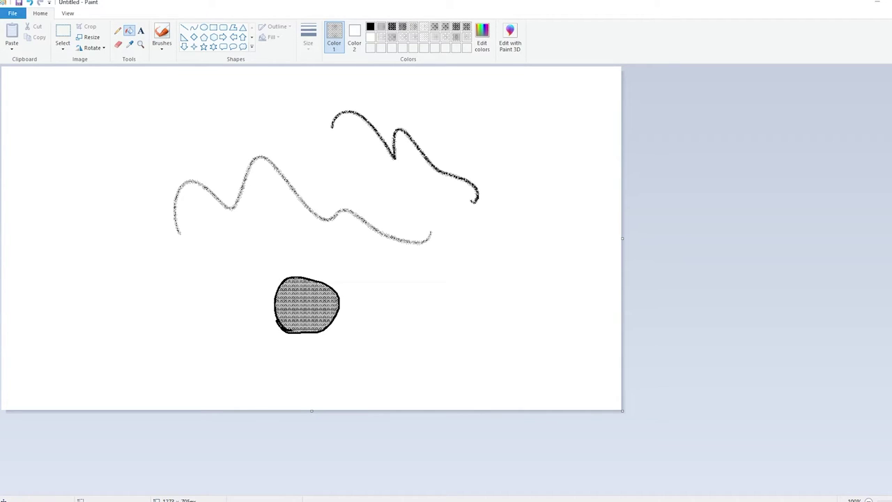
Step: Switch the image back to color in its properties and enlarge the cleared canvas to about 1361 × 750 px
{"action": "left_click", "coordinate": [12, 13]}
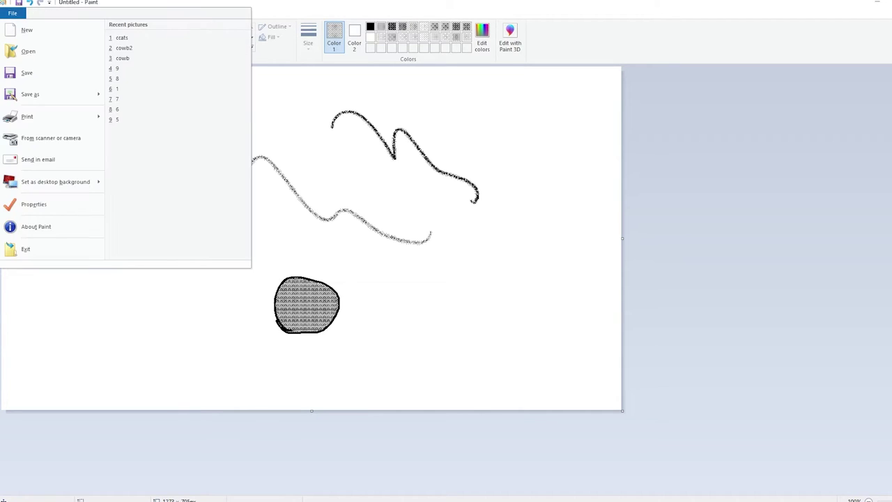
{"action": "left_click", "coordinate": [34, 205]}
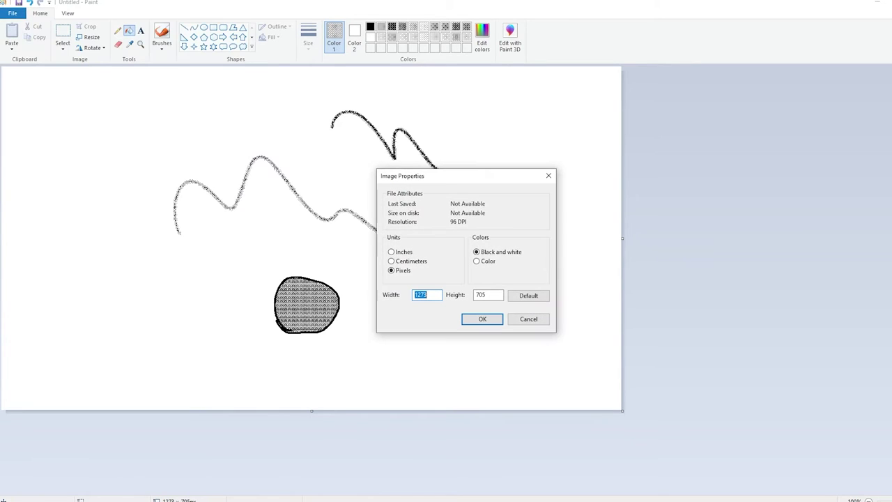
{"action": "left_click", "coordinate": [477, 260]}
{"action": "left_click", "coordinate": [482, 319]}
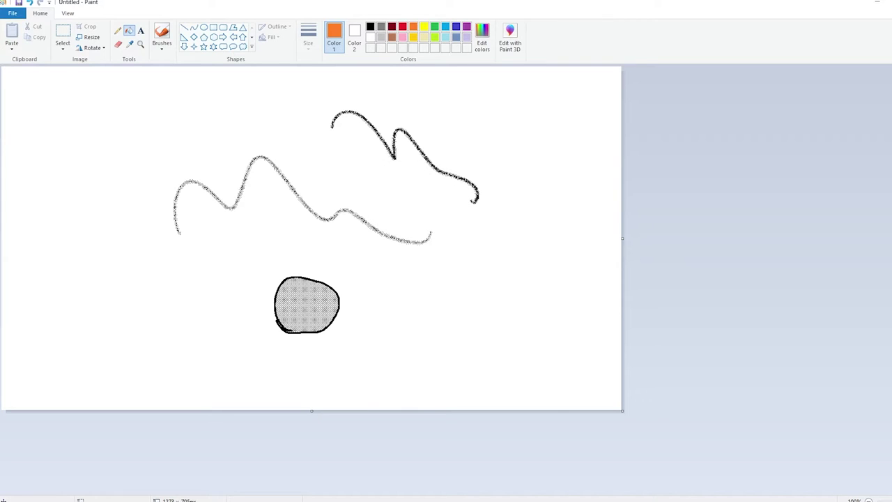
{"action": "left_click_drag", "start_coordinate": [622, 238], "coordinate": [665, 239]}
{"action": "left_click_drag", "start_coordinate": [333, 410], "coordinate": [333, 432]}
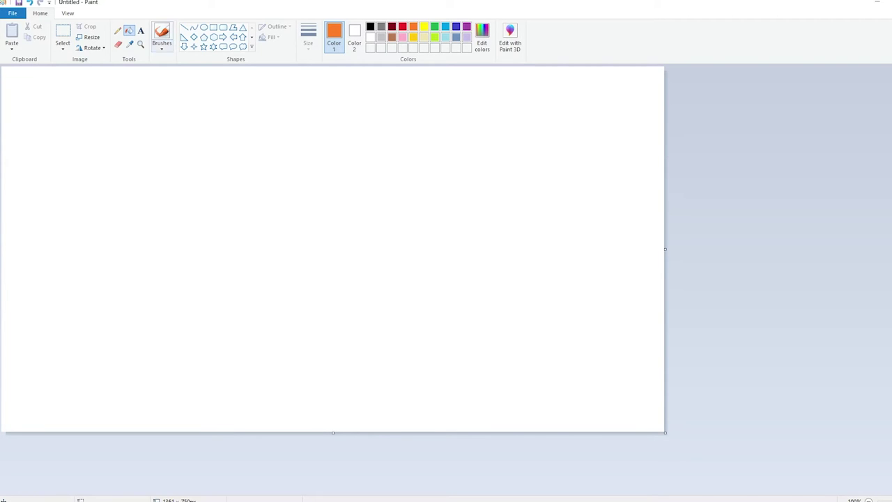
{"action": "left_click", "coordinate": [63, 47]}
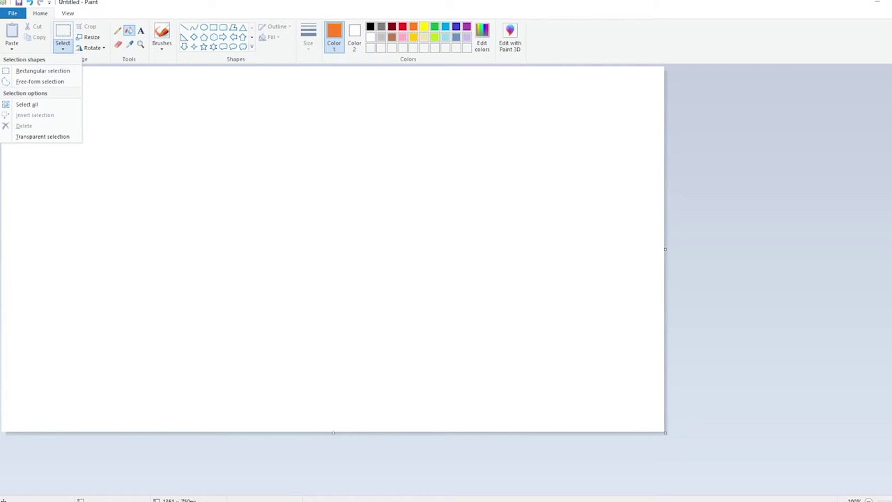
{"action": "left_click", "coordinate": [63, 46]}
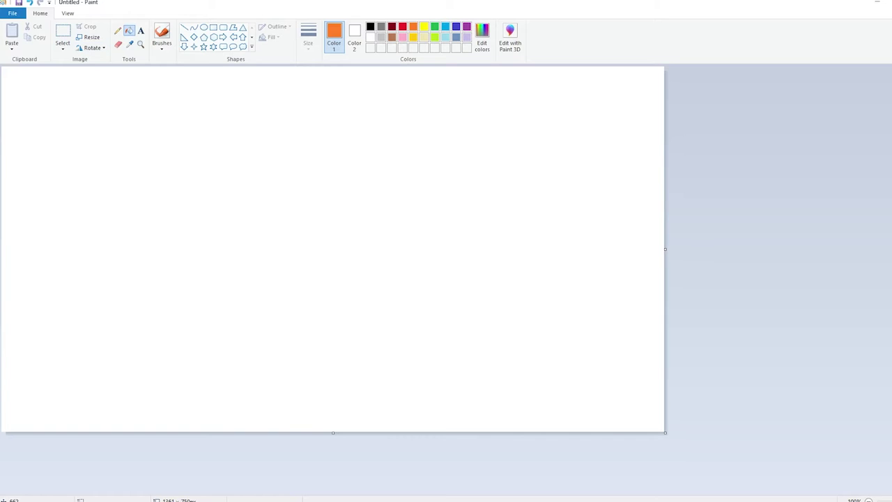
{"action": "left_click", "coordinate": [117, 31]}
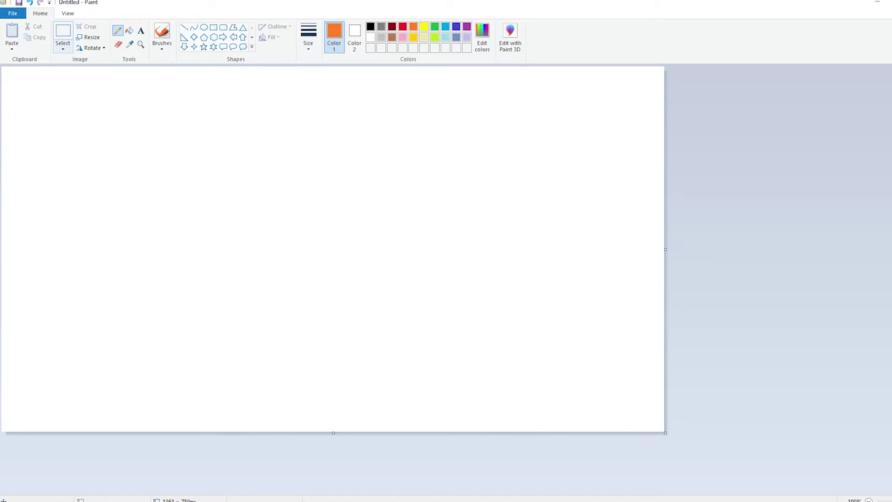
{"action": "left_click", "coordinate": [63, 46]}
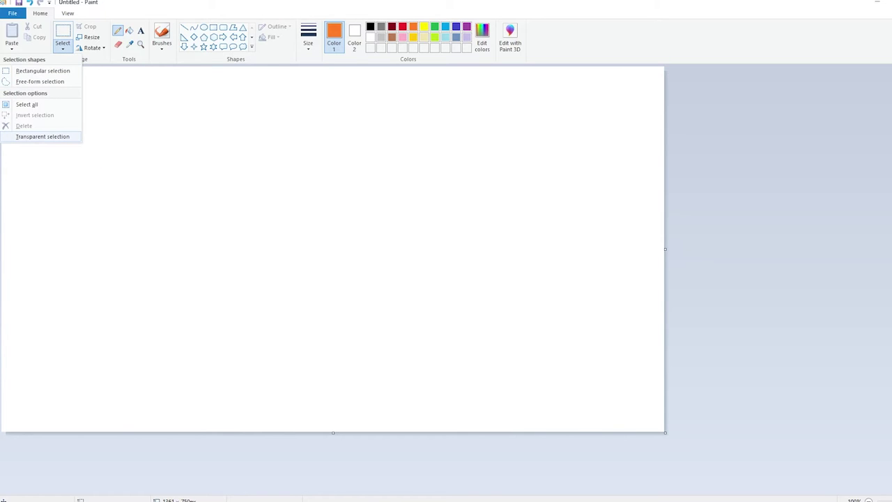
{"action": "left_click", "coordinate": [42, 70]}
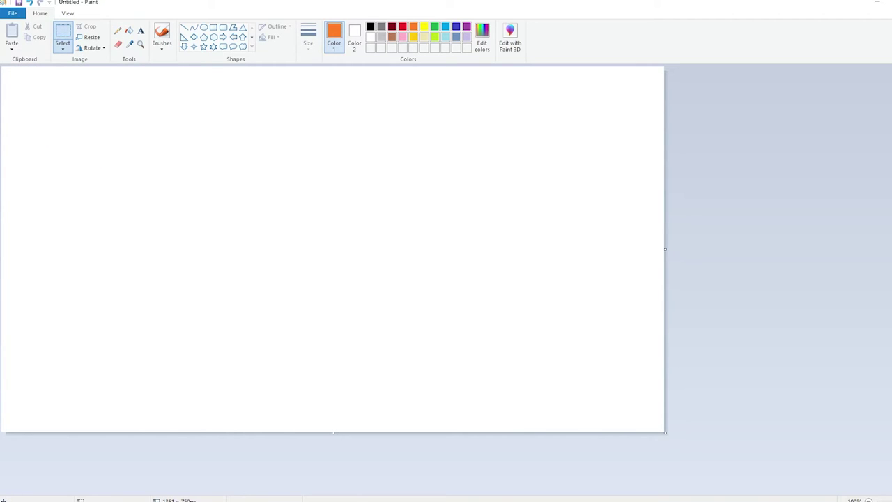
{"action": "left_click_drag", "start_coordinate": [202, 217], "coordinate": [173, 206]}
Step: Draw an orange pencil scene with a banded rock on a long ground line, small plants on both sides and a half-round stone below
{"action": "left_click", "coordinate": [118, 31]}
{"action": "mouse_move", "coordinate": [157, 247]}
{"action": "left_mouse_down"}
{"action": "mouse_move", "coordinate": [186, 203]}
{"action": "mouse_move", "coordinate": [228, 243]}
{"action": "left_mouse_up"}
{"action": "left_click_drag", "start_coordinate": [153, 246], "coordinate": [305, 249]}
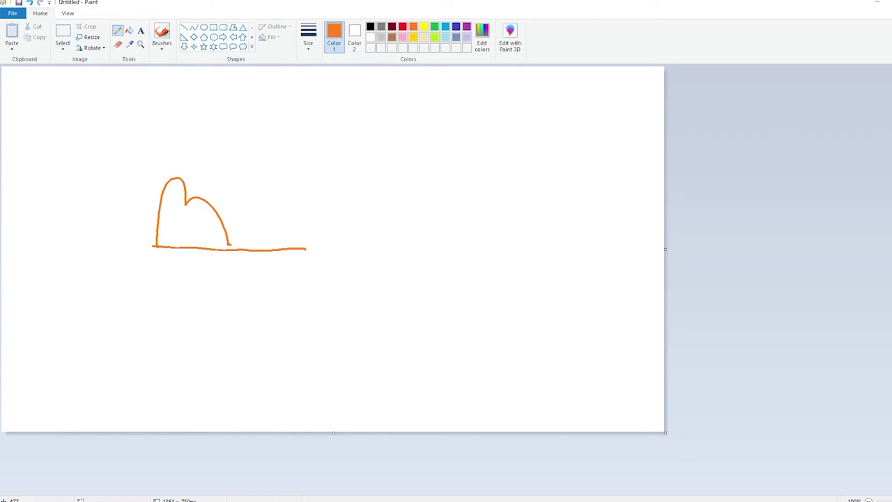
{"action": "mouse_move", "coordinate": [245, 230]}
{"action": "left_mouse_down"}
{"action": "mouse_move", "coordinate": [258, 247]}
{"action": "mouse_move", "coordinate": [284, 246]}
{"action": "left_mouse_up"}
{"action": "mouse_move", "coordinate": [154, 247]}
{"action": "left_mouse_down"}
{"action": "mouse_move", "coordinate": [116, 248]}
{"action": "mouse_move", "coordinate": [187, 226]}
{"action": "mouse_move", "coordinate": [235, 236]}
{"action": "left_mouse_up"}
{"action": "left_click_drag", "start_coordinate": [164, 208], "coordinate": [221, 223]}
{"action": "mouse_move", "coordinate": [148, 272]}
{"action": "left_mouse_down"}
{"action": "mouse_move", "coordinate": [183, 271]}
{"action": "mouse_move", "coordinate": [148, 273]}
{"action": "left_mouse_up"}
{"action": "left_click_drag", "start_coordinate": [117, 247], "coordinate": [69, 252]}
{"action": "left_click_drag", "start_coordinate": [299, 250], "coordinate": [340, 254]}
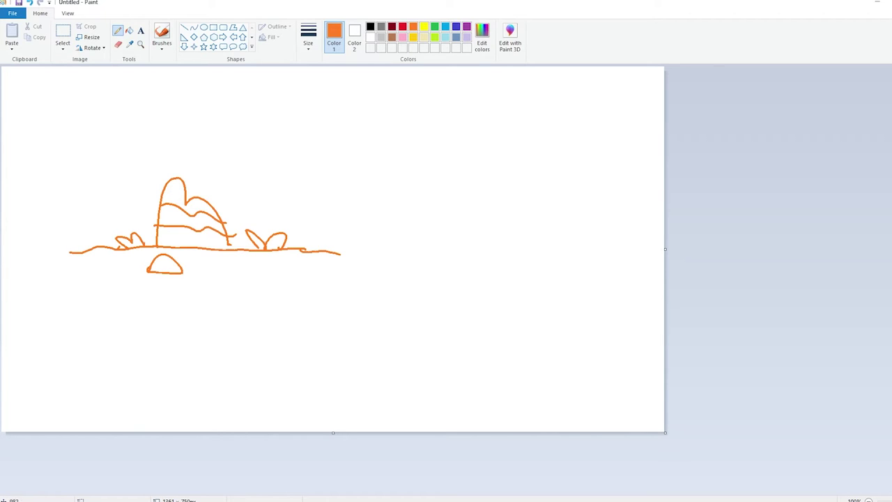
Step: Draw an orange snail with a spiral shell to the right of the scene and extend the ground line toward it
{"action": "mouse_move", "coordinate": [464, 252]}
{"action": "left_mouse_down"}
{"action": "mouse_move", "coordinate": [460, 227]}
{"action": "mouse_move", "coordinate": [475, 220]}
{"action": "mouse_move", "coordinate": [485, 222]}
{"action": "mouse_move", "coordinate": [485, 242]}
{"action": "mouse_move", "coordinate": [538, 233]}
{"action": "mouse_move", "coordinate": [517, 232]}
{"action": "mouse_move", "coordinate": [556, 242]}
{"action": "mouse_move", "coordinate": [556, 263]}
{"action": "mouse_move", "coordinate": [468, 264]}
{"action": "mouse_move", "coordinate": [462, 253]}
{"action": "mouse_move", "coordinate": [485, 248]}
{"action": "left_mouse_up"}
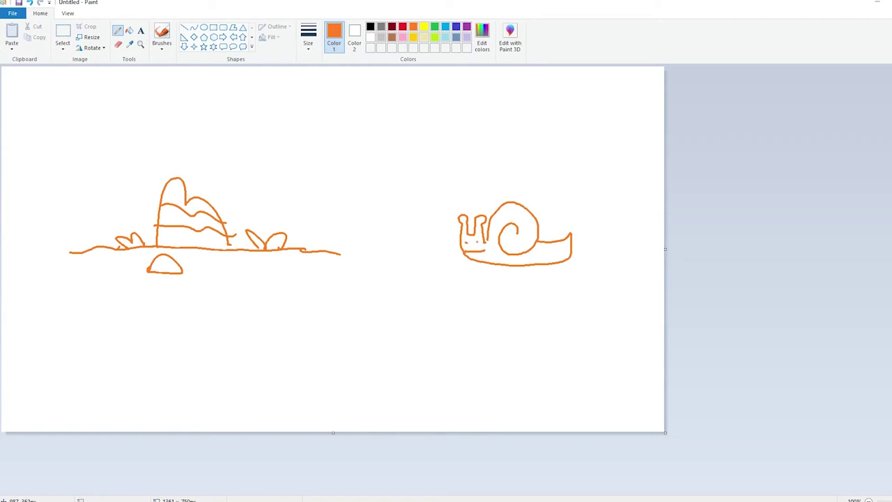
{"action": "left_click_drag", "start_coordinate": [333, 252], "coordinate": [384, 255]}
Step: Try moving the snail with an opaque rectangular selection and deselect it
{"action": "left_click", "coordinate": [63, 33]}
{"action": "mouse_move", "coordinate": [429, 181]}
{"action": "left_mouse_down"}
{"action": "mouse_move", "coordinate": [625, 296]}
{"action": "mouse_move", "coordinate": [596, 285]}
{"action": "left_mouse_up"}
{"action": "mouse_move", "coordinate": [546, 250]}
{"action": "left_mouse_down"}
{"action": "mouse_move", "coordinate": [376, 234]}
{"action": "mouse_move", "coordinate": [364, 224]}
{"action": "mouse_move", "coordinate": [621, 197]}
{"action": "mouse_move", "coordinate": [541, 238]}
{"action": "mouse_move", "coordinate": [283, 230]}
{"action": "mouse_move", "coordinate": [293, 215]}
{"action": "mouse_move", "coordinate": [242, 214]}
{"action": "mouse_move", "coordinate": [323, 210]}
{"action": "mouse_move", "coordinate": [429, 241]}
{"action": "mouse_move", "coordinate": [549, 255]}
{"action": "mouse_move", "coordinate": [531, 238]}
{"action": "left_mouse_up"}
{"action": "left_click", "coordinate": [367, 279]}
{"action": "key", "text": "Escape"}
Step: Turn on transparent selection and move the snail onto the end of the ground line, just right of the plants
{"action": "left_click", "coordinate": [63, 46]}
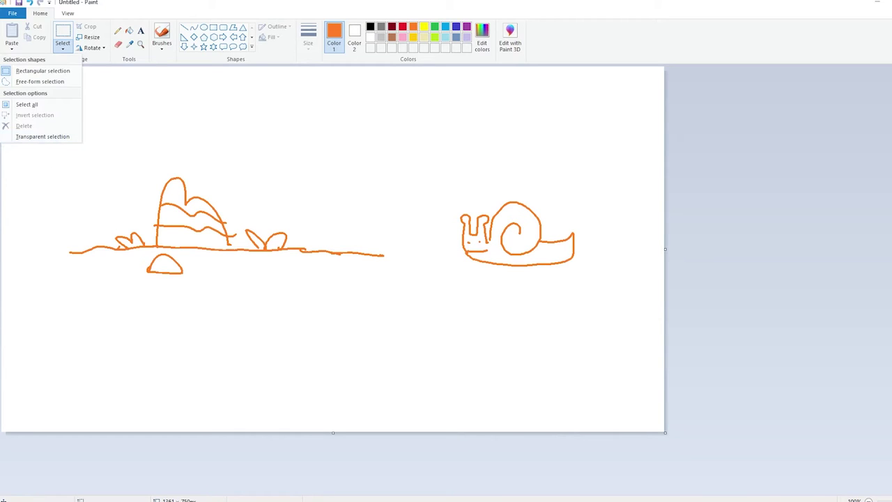
{"action": "left_click", "coordinate": [42, 137]}
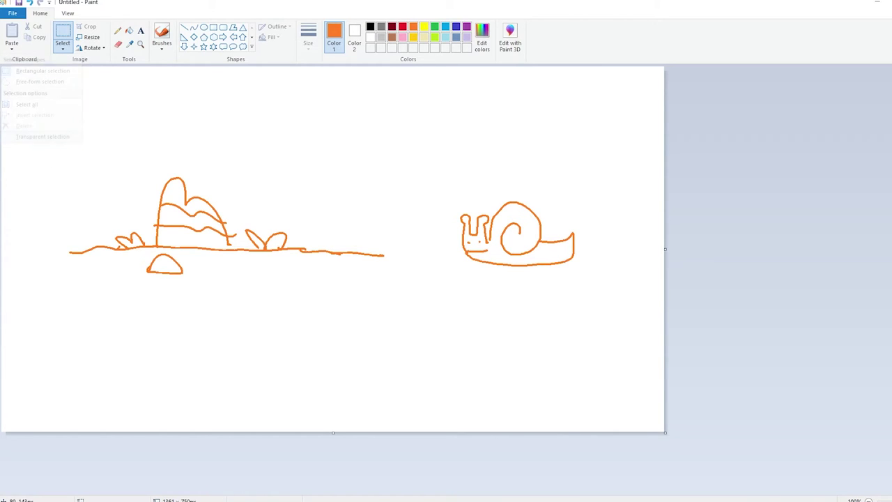
{"action": "left_click_drag", "start_coordinate": [448, 179], "coordinate": [589, 292]}
{"action": "mouse_move", "coordinate": [522, 241]}
{"action": "left_mouse_down"}
{"action": "mouse_move", "coordinate": [253, 225]}
{"action": "mouse_move", "coordinate": [117, 194]}
{"action": "mouse_move", "coordinate": [376, 214]}
{"action": "mouse_move", "coordinate": [364, 219]}
{"action": "left_mouse_up"}
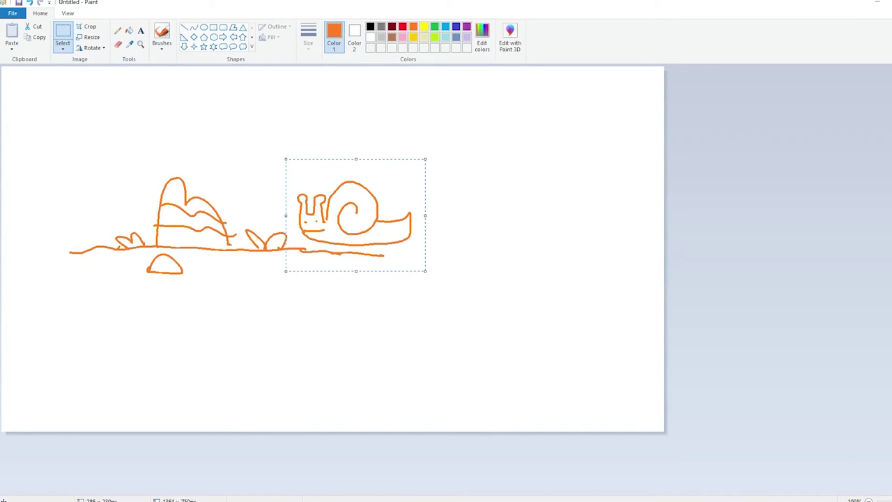
{"action": "left_click_drag", "start_coordinate": [355, 214], "coordinate": [369, 216]}
{"action": "left_click", "coordinate": [482, 216]}
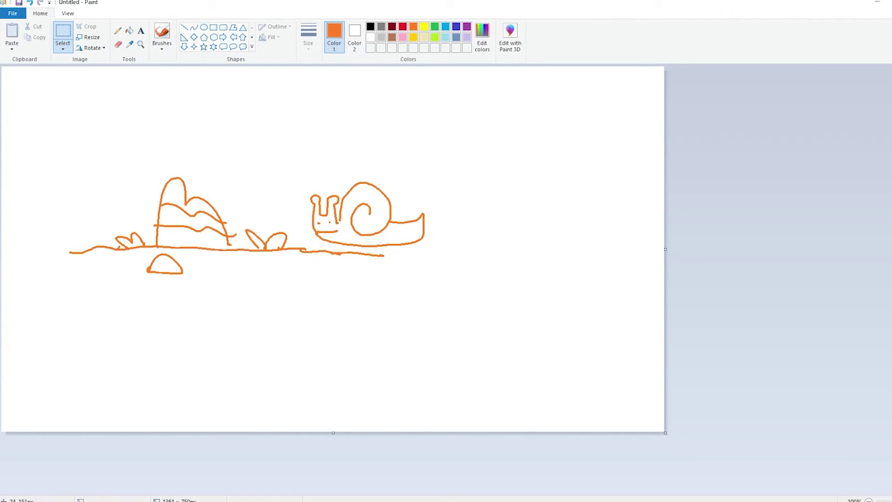
Step: Delete the whole orange drawing and draw a rough black pencil circle left of the canvas center
{"action": "mouse_move", "coordinate": [23, 121]}
{"action": "left_mouse_down"}
{"action": "mouse_move", "coordinate": [534, 358]}
{"action": "mouse_move", "coordinate": [527, 344]}
{"action": "left_mouse_up"}
{"action": "key", "text": "Delete"}
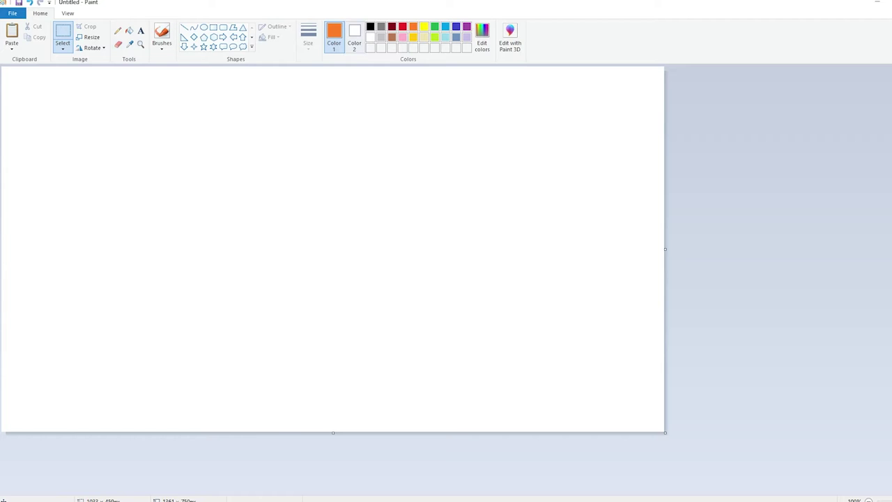
{"action": "left_click", "coordinate": [370, 27]}
{"action": "left_click", "coordinate": [118, 31]}
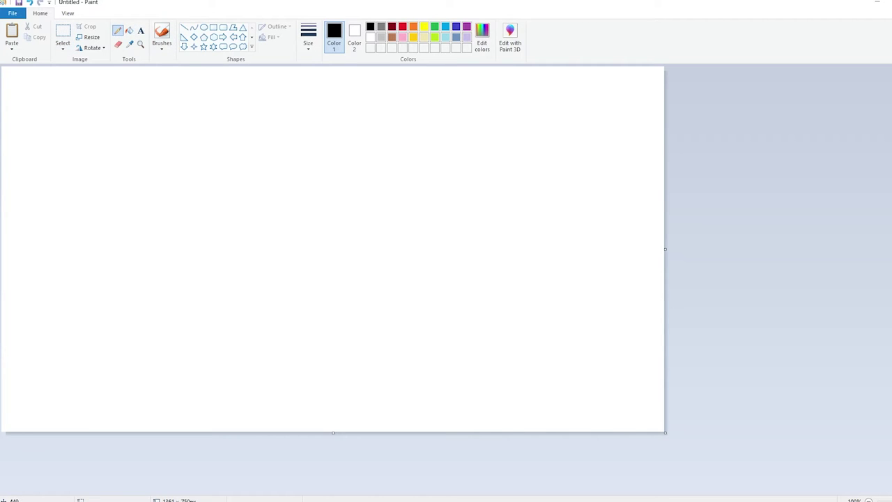
{"action": "mouse_move", "coordinate": [209, 251]}
{"action": "left_mouse_down"}
{"action": "mouse_move", "coordinate": [200, 193]}
{"action": "mouse_move", "coordinate": [255, 246]}
{"action": "mouse_move", "coordinate": [207, 250]}
{"action": "left_mouse_up"}
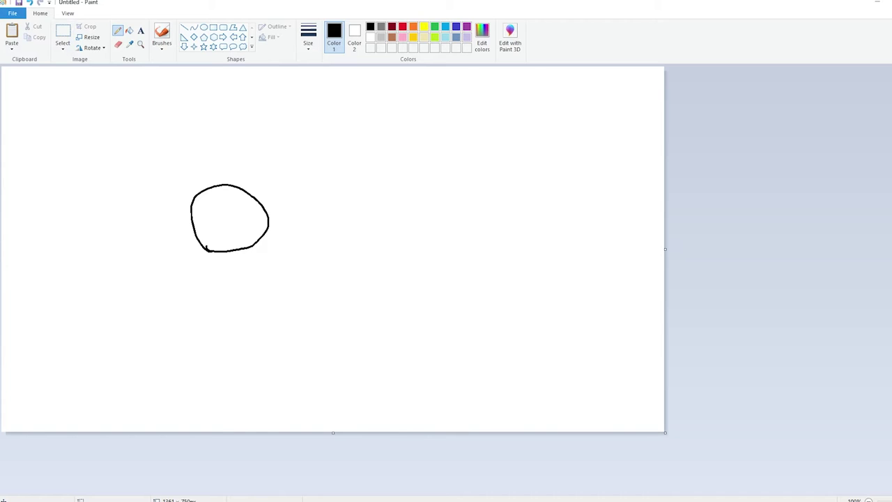
Step: Save the picture as a PNG named 1 in the frames folder
{"action": "left_click", "coordinate": [13, 13]}
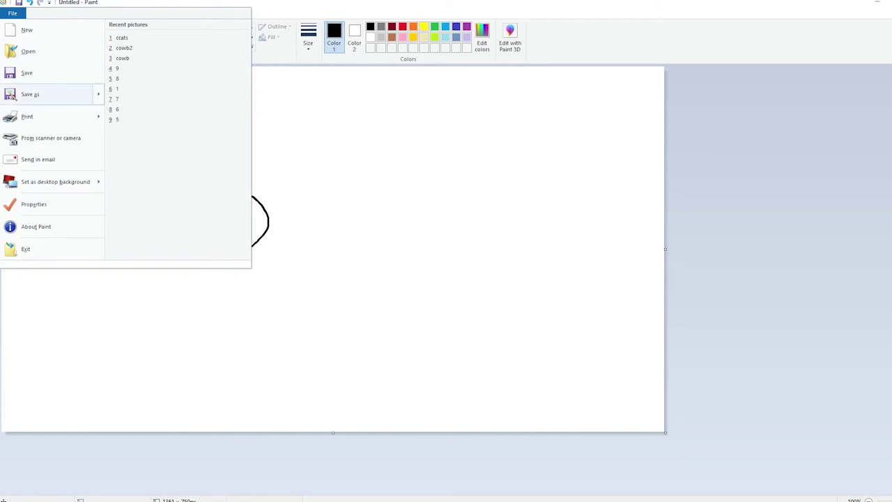
{"action": "left_click", "coordinate": [75, 94]}
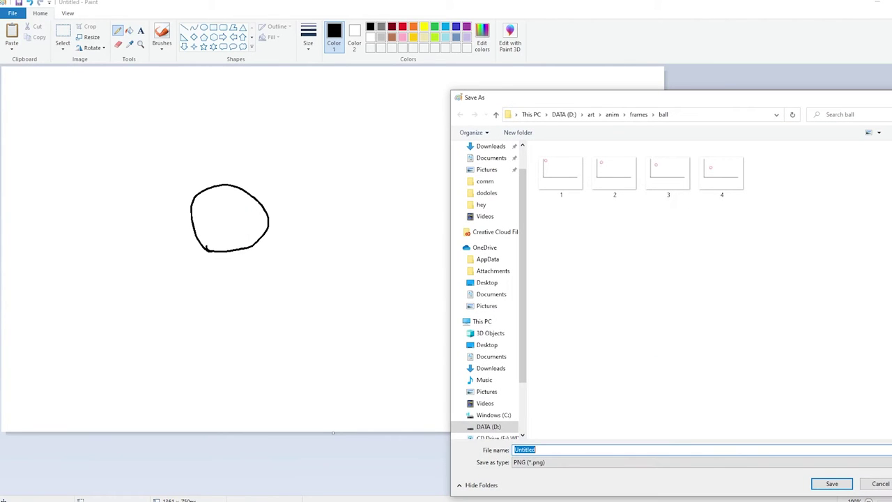
{"action": "left_click", "coordinate": [496, 114]}
{"action": "left_click_drag", "start_coordinate": [650, 97], "coordinate": [575, 45]}
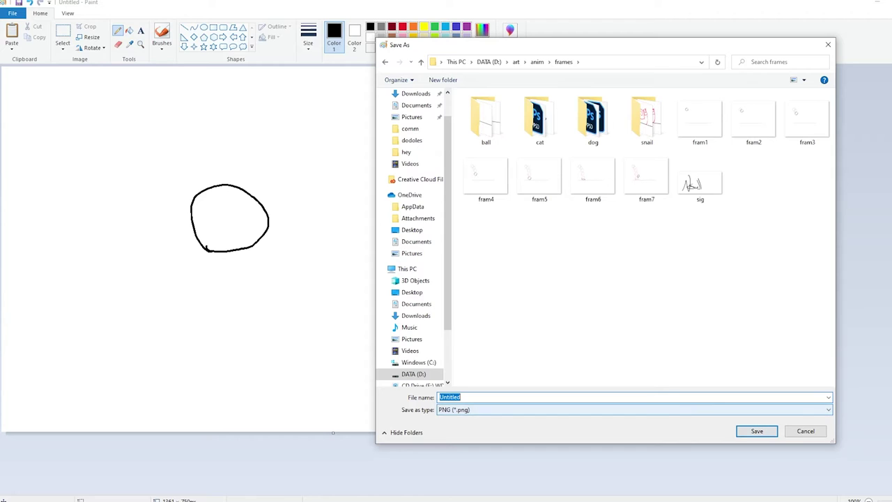
{"action": "type", "text": "1"}
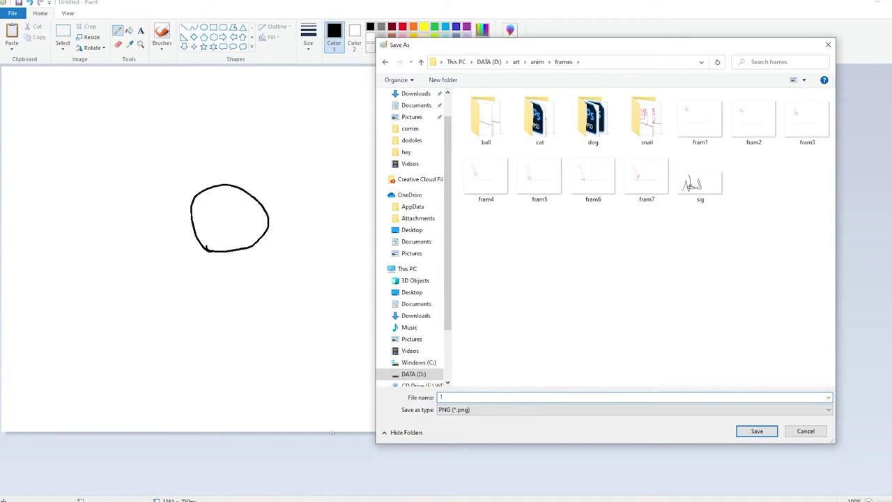
{"action": "key", "text": "Return"}
{"action": "key", "text": "Return"}
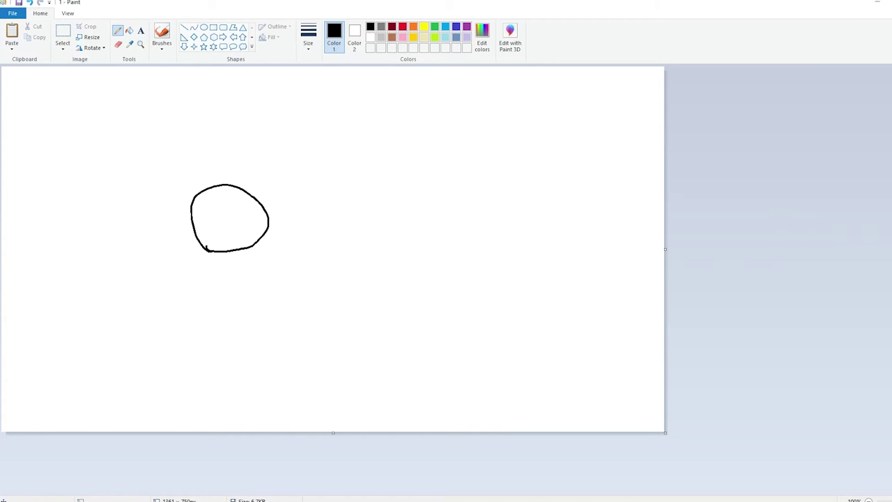
Step: Recolor the circle's black outline light pink with the fill tool
{"action": "left_click", "coordinate": [402, 27]}
{"action": "left_click", "coordinate": [129, 31]}
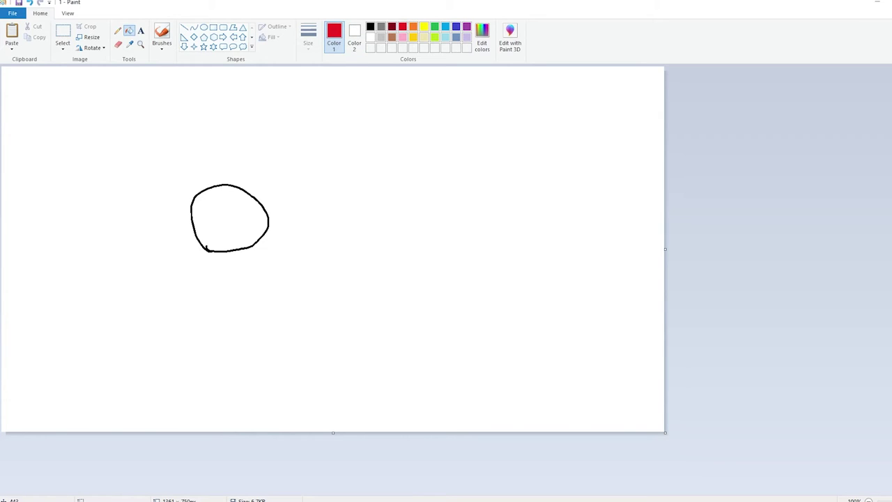
{"action": "left_click", "coordinate": [402, 37]}
{"action": "left_click", "coordinate": [228, 184]}
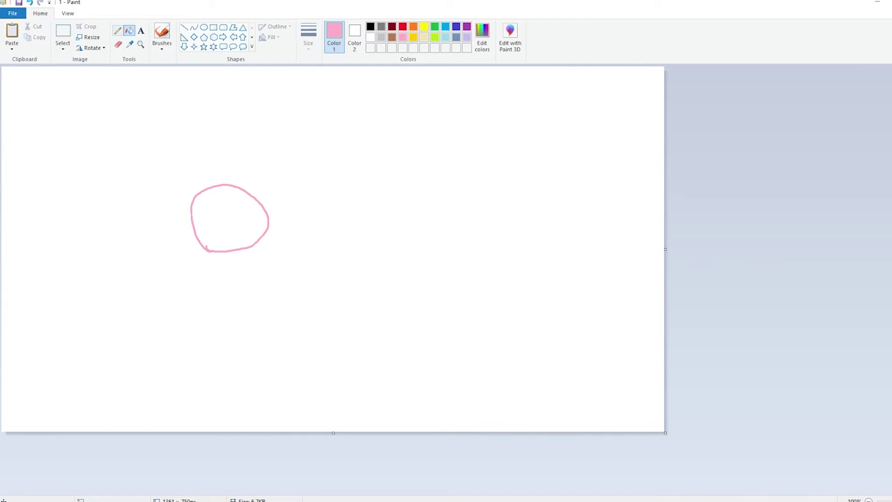
Step: Draw a second circle in black pencil overlapping the right side of the pink one
{"action": "left_click", "coordinate": [118, 30]}
{"action": "left_click", "coordinate": [370, 26]}
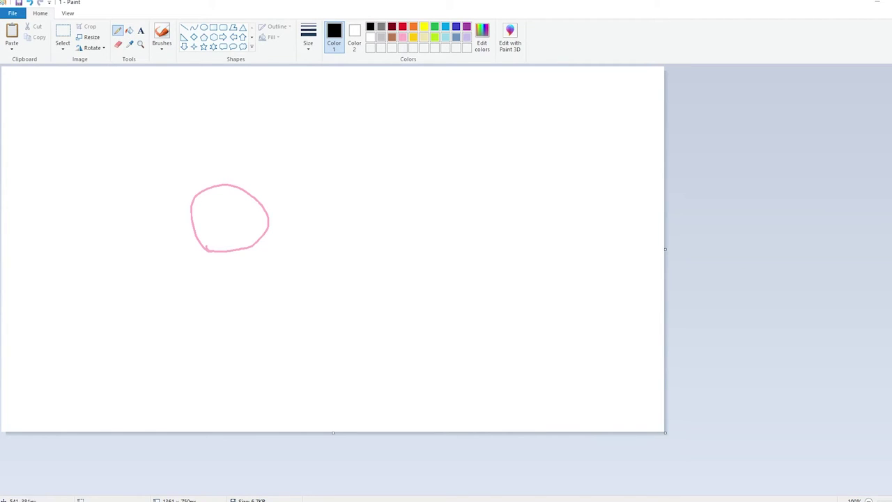
{"action": "mouse_move", "coordinate": [257, 252]}
{"action": "left_mouse_down"}
{"action": "mouse_move", "coordinate": [252, 193]}
{"action": "mouse_move", "coordinate": [291, 195]}
{"action": "mouse_move", "coordinate": [302, 232]}
{"action": "mouse_move", "coordinate": [278, 252]}
{"action": "mouse_move", "coordinate": [252, 253]}
{"action": "left_mouse_up"}
{"action": "left_click", "coordinate": [63, 46]}
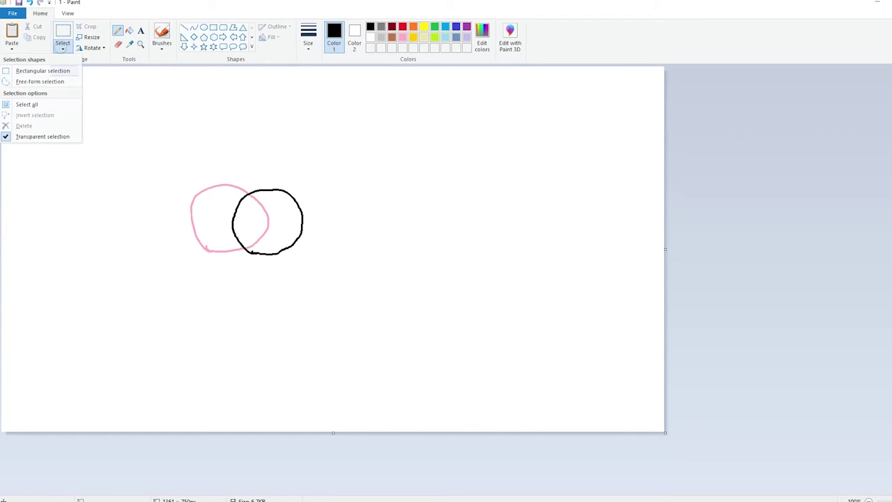
{"action": "left_click", "coordinate": [42, 70]}
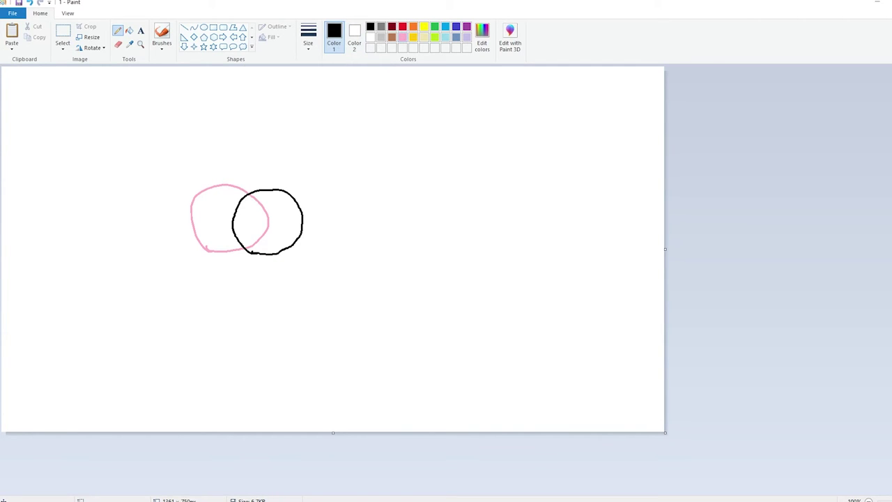
Step: Set Color 1 to light pink, erase only the pink circle with the eraser, and undo the erasure
{"action": "left_click", "coordinate": [402, 37]}
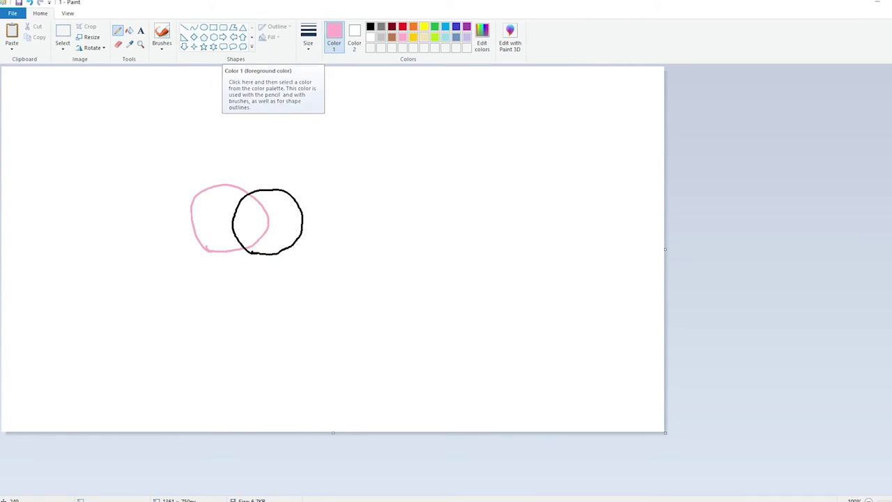
{"action": "left_click", "coordinate": [117, 44]}
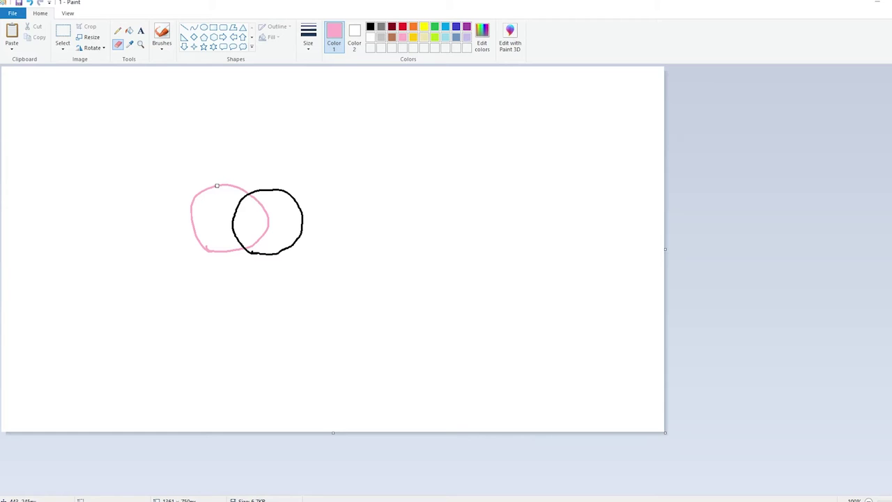
{"action": "mouse_move", "coordinate": [217, 185]}
{"action": "left_mouse_down"}
{"action": "mouse_move", "coordinate": [265, 206]}
{"action": "mouse_move", "coordinate": [270, 239]}
{"action": "mouse_move", "coordinate": [266, 233]}
{"action": "mouse_move", "coordinate": [238, 249]}
{"action": "mouse_move", "coordinate": [264, 223]}
{"action": "mouse_move", "coordinate": [226, 252]}
{"action": "mouse_move", "coordinate": [197, 242]}
{"action": "mouse_move", "coordinate": [205, 258]}
{"action": "mouse_move", "coordinate": [193, 199]}
{"action": "mouse_move", "coordinate": [240, 186]}
{"action": "left_mouse_up"}
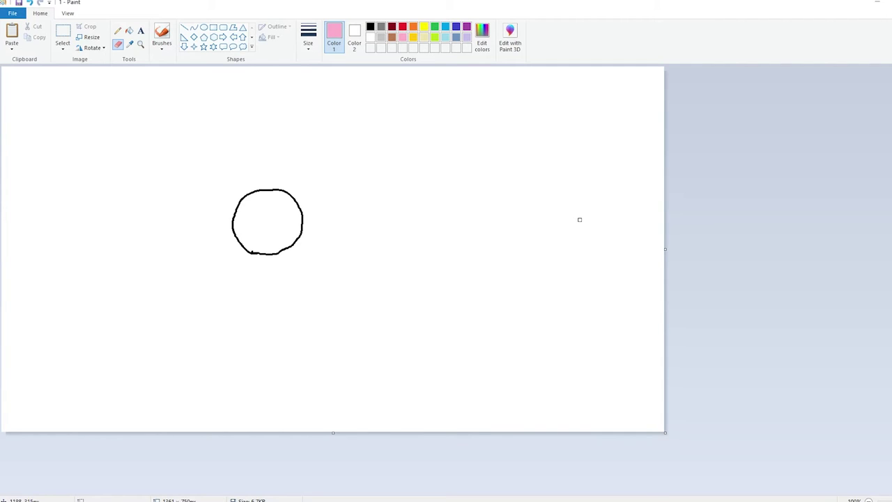
{"action": "key", "text": "ctrl+z"}
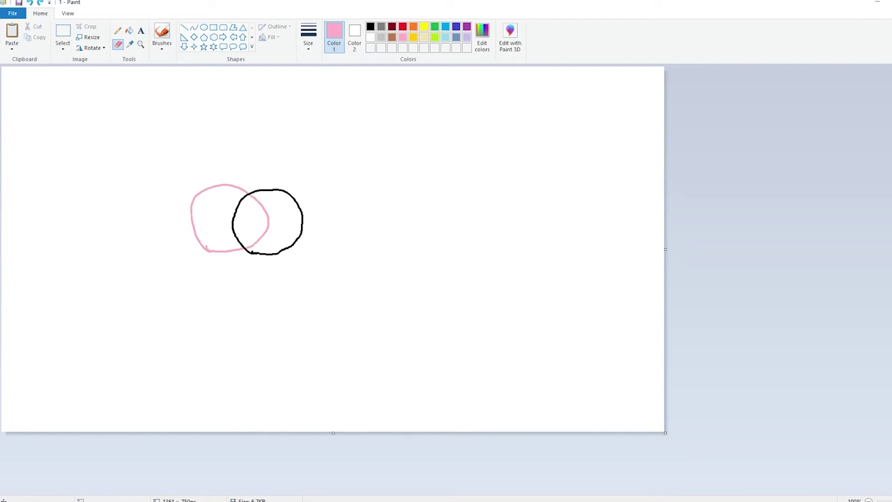
Step: Set Color 1 to black, select the whole canvas with a transparent rectangular selection, and remove the two circles
{"action": "left_click", "coordinate": [63, 32]}
{"action": "left_click", "coordinate": [62, 46]}
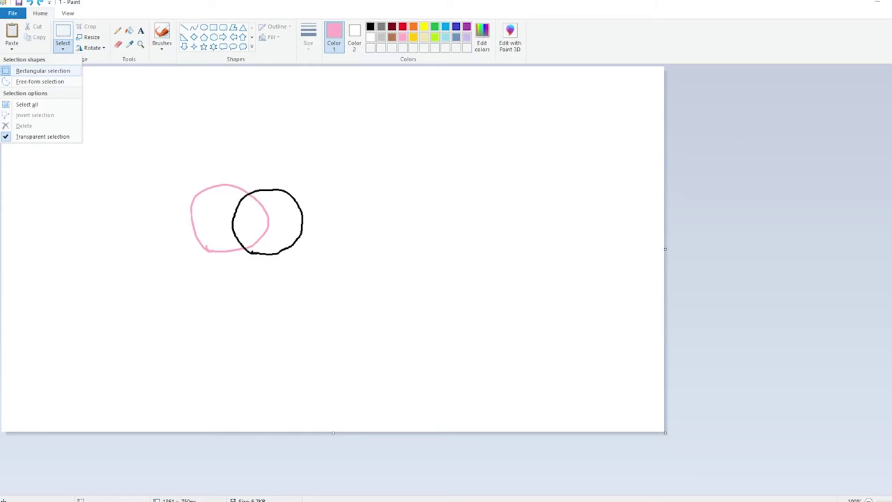
{"action": "left_click", "coordinate": [43, 70]}
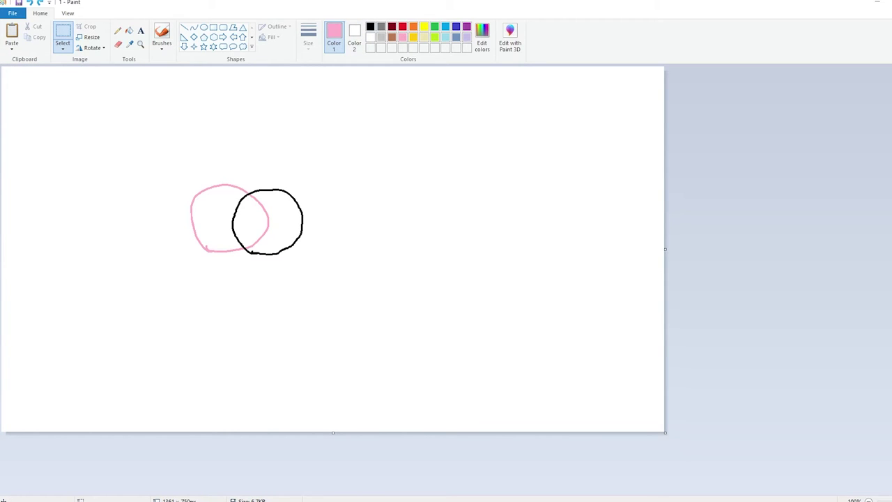
{"action": "left_click", "coordinate": [370, 26]}
{"action": "left_click_drag", "start_coordinate": [29, 89], "coordinate": [664, 431]}
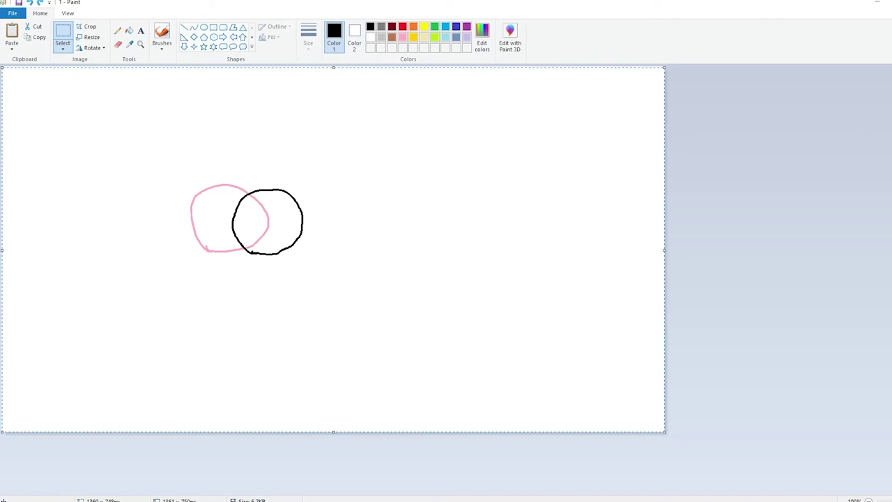
{"action": "left_click", "coordinate": [63, 48]}
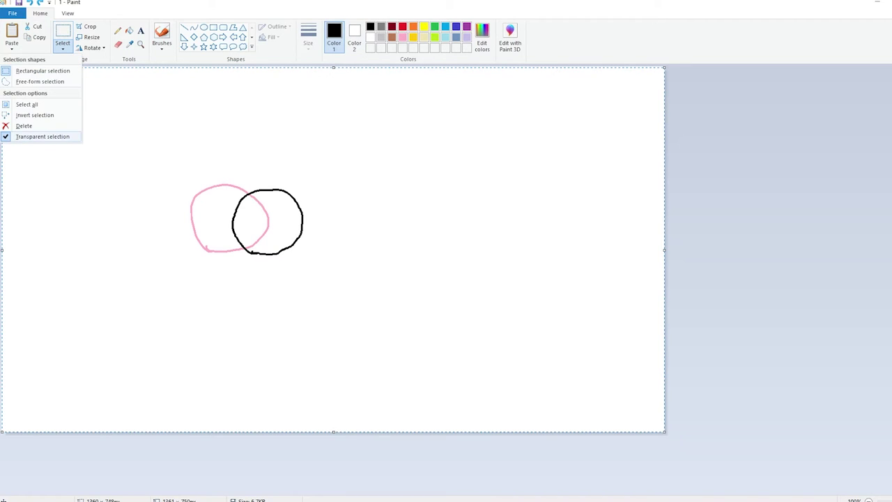
{"action": "key", "text": "Escape"}
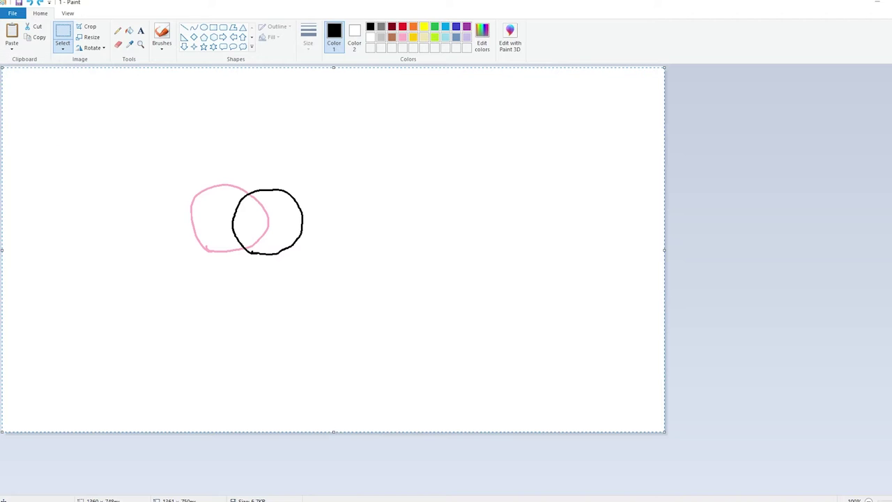
{"action": "key", "text": "Delete"}
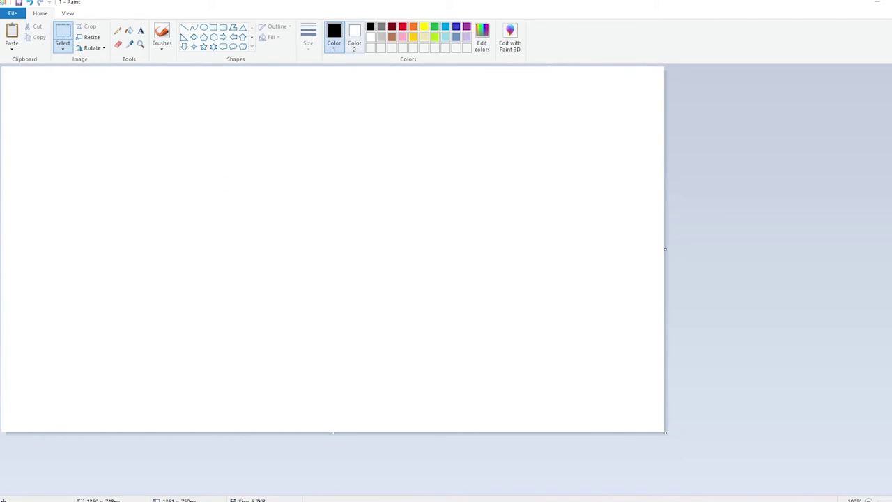
Step: Set Color 2 to light pink, paste the circle drawing back as a transparent selection, and undo the paste
{"action": "left_click", "coordinate": [354, 38]}
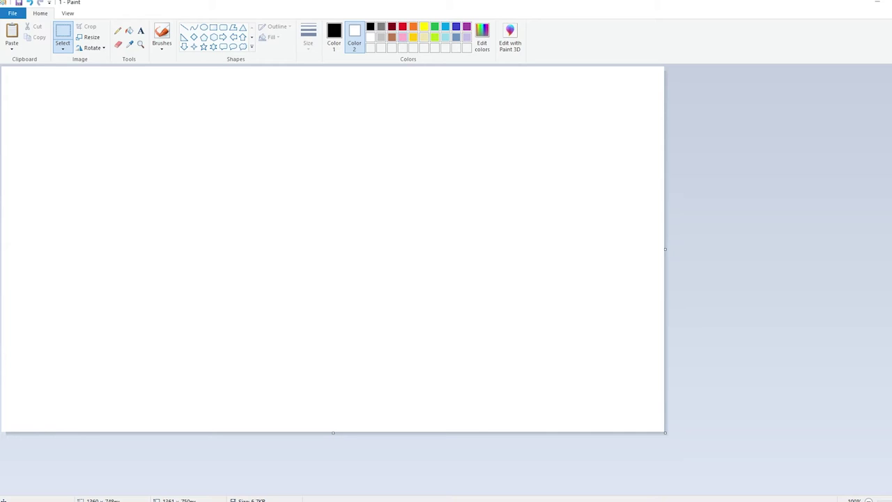
{"action": "left_click", "coordinate": [402, 37]}
{"action": "key", "text": "ctrl+v"}
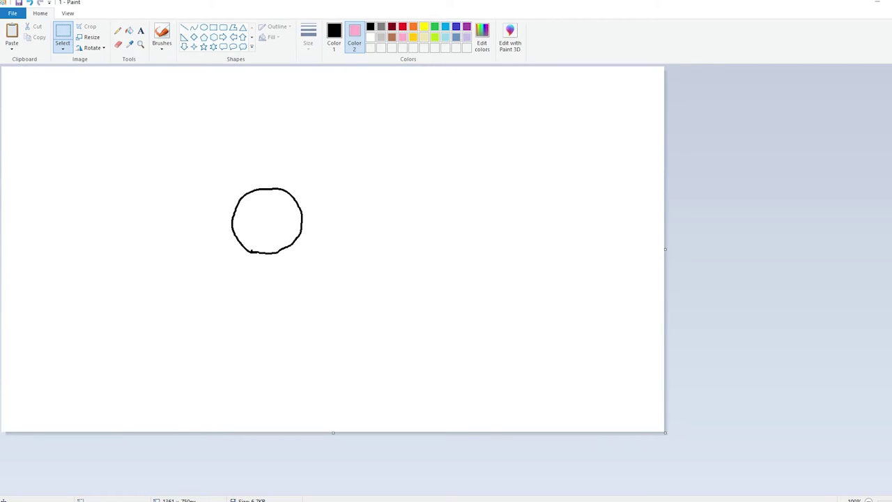
{"action": "left_click", "coordinate": [13, 13]}
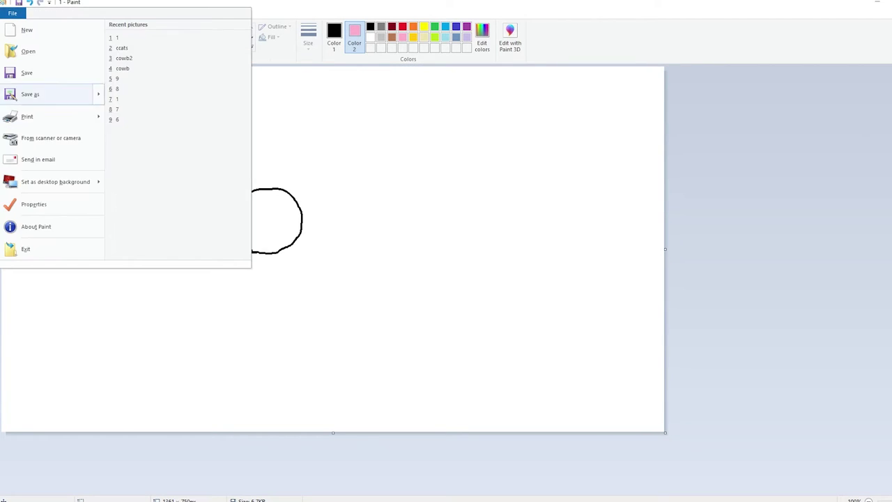
{"action": "mouse_move", "coordinate": [30, 94]}
{"action": "key", "text": "Escape"}
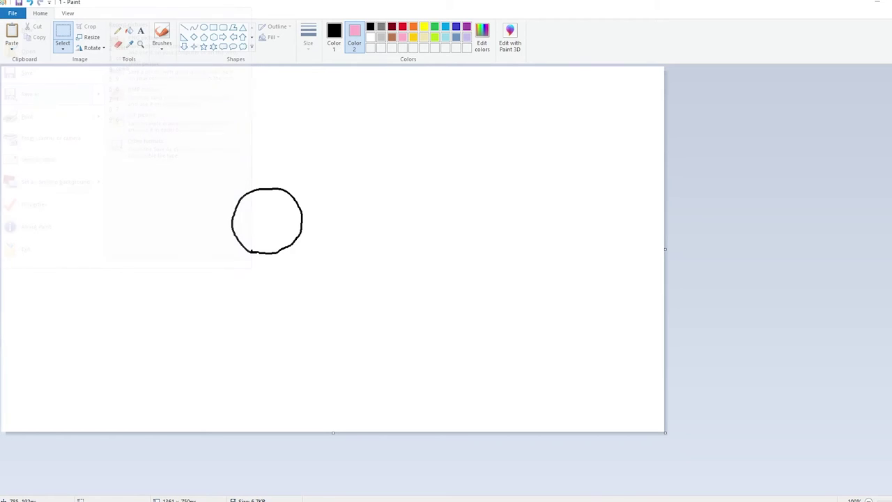
{"action": "key", "text": "ctrl+z"}
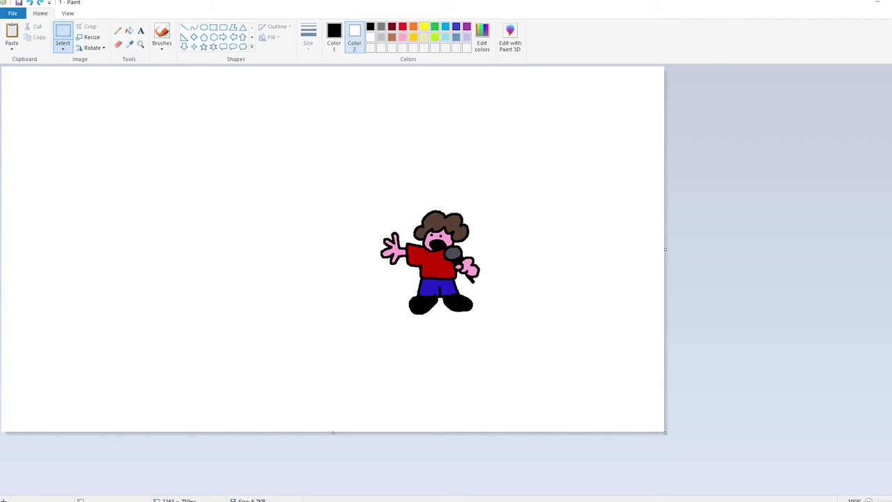
Step: Draw a cartoon head facing left in black pencil, with a pointed nose, smile, ear and eye, undoing the first trial stroke
{"action": "left_click", "coordinate": [334, 35]}
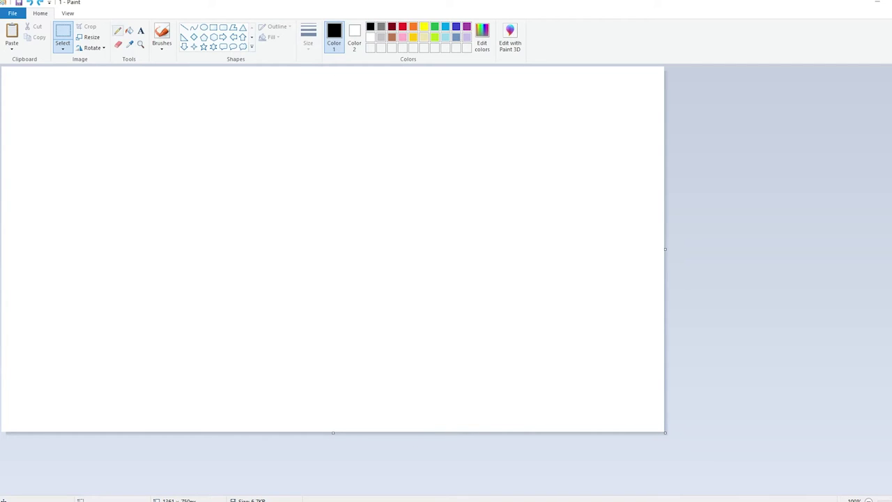
{"action": "left_click", "coordinate": [118, 31]}
{"action": "left_click", "coordinate": [161, 48]}
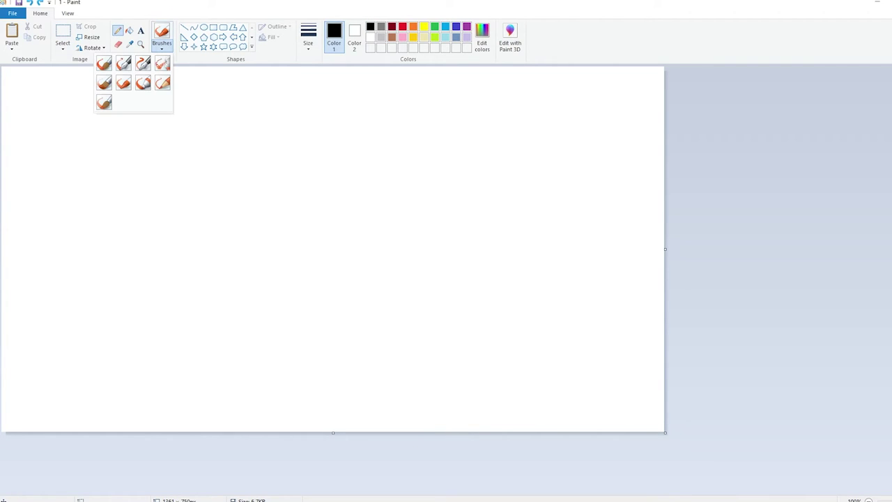
{"action": "left_click", "coordinate": [308, 40]}
{"action": "left_click", "coordinate": [286, 121]}
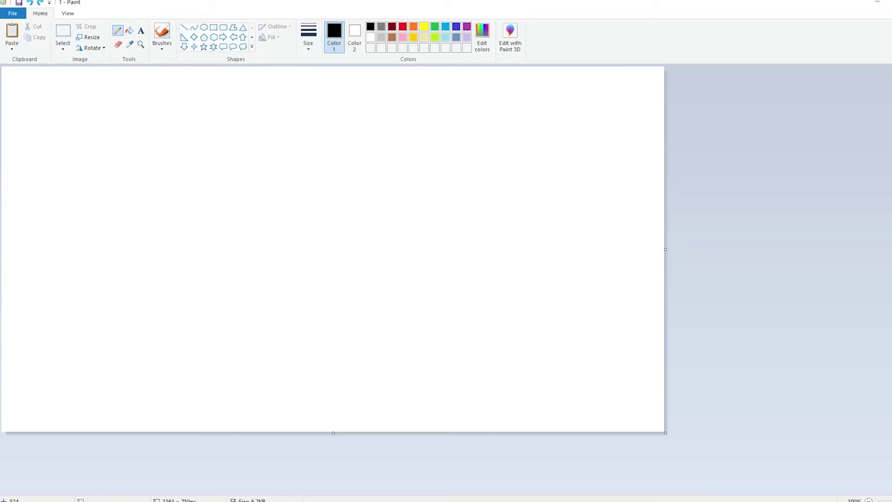
{"action": "mouse_move", "coordinate": [239, 248]}
{"action": "left_mouse_down"}
{"action": "mouse_move", "coordinate": [274, 151]}
{"action": "mouse_move", "coordinate": [322, 255]}
{"action": "left_mouse_up"}
{"action": "key", "text": "ctrl+z"}
{"action": "mouse_move", "coordinate": [272, 143]}
{"action": "left_mouse_down"}
{"action": "mouse_move", "coordinate": [236, 149]}
{"action": "mouse_move", "coordinate": [241, 197]}
{"action": "mouse_move", "coordinate": [225, 204]}
{"action": "mouse_move", "coordinate": [239, 213]}
{"action": "mouse_move", "coordinate": [239, 246]}
{"action": "mouse_move", "coordinate": [241, 231]}
{"action": "mouse_move", "coordinate": [271, 229]}
{"action": "mouse_move", "coordinate": [248, 249]}
{"action": "mouse_move", "coordinate": [289, 242]}
{"action": "mouse_move", "coordinate": [305, 224]}
{"action": "left_mouse_up"}
{"action": "mouse_move", "coordinate": [272, 144]}
{"action": "left_mouse_down"}
{"action": "mouse_move", "coordinate": [298, 152]}
{"action": "mouse_move", "coordinate": [312, 193]}
{"action": "mouse_move", "coordinate": [335, 200]}
{"action": "mouse_move", "coordinate": [327, 218]}
{"action": "mouse_move", "coordinate": [306, 226]}
{"action": "mouse_move", "coordinate": [321, 202]}
{"action": "left_mouse_up"}
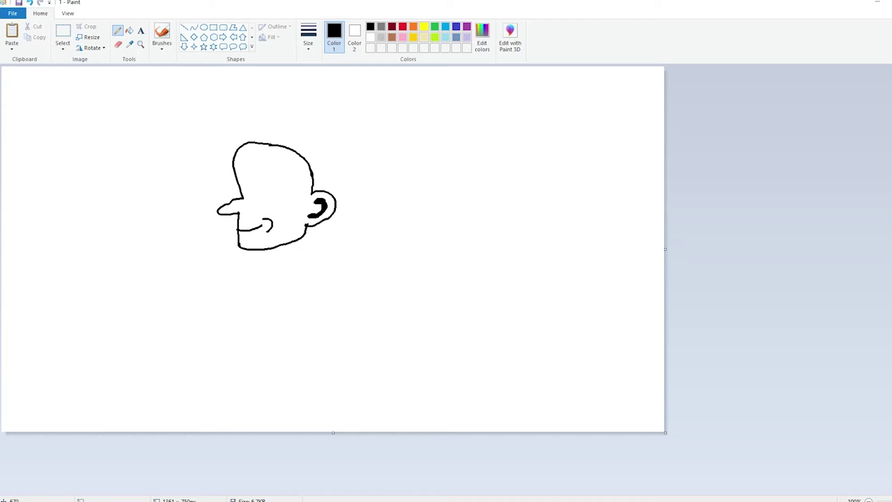
{"action": "mouse_move", "coordinate": [249, 197]}
{"action": "left_mouse_down"}
{"action": "mouse_move", "coordinate": [275, 200]}
{"action": "mouse_move", "coordinate": [251, 200]}
{"action": "mouse_move", "coordinate": [258, 196]}
{"action": "left_mouse_up"}
Step: Shrink the canvas from its lower-right corner and move the head toward the canvas's upper-left area
{"action": "left_click_drag", "start_coordinate": [665, 432], "coordinate": [475, 323]}
{"action": "left_click", "coordinate": [63, 35]}
{"action": "left_click_drag", "start_coordinate": [145, 122], "coordinate": [406, 263]}
{"action": "left_click_drag", "start_coordinate": [276, 196], "coordinate": [145, 177]}
{"action": "left_click", "coordinate": [117, 31]}
Step: Shrink the canvas further to about 531 × 458 px and position the head near its middle
{"action": "left_click_drag", "start_coordinate": [474, 323], "coordinate": [260, 290]}
{"action": "left_click", "coordinate": [63, 35]}
{"action": "left_click_drag", "start_coordinate": [57, 116], "coordinate": [232, 242]}
{"action": "left_click_drag", "start_coordinate": [82, 142], "coordinate": [49, 139]}
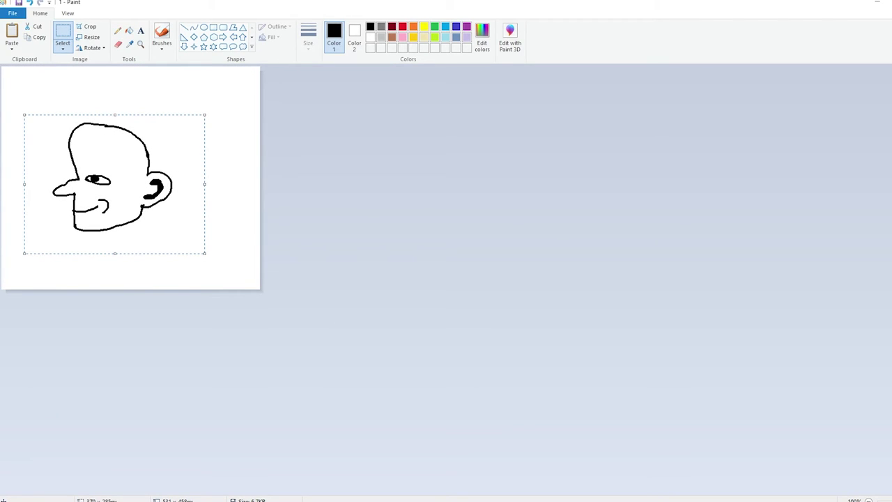
{"action": "left_click_drag", "start_coordinate": [115, 184], "coordinate": [101, 172]}
{"action": "key", "text": "Escape"}
Step: Save the head drawing over the existing file 1
{"action": "key", "text": "ctrl+Page_Up"}
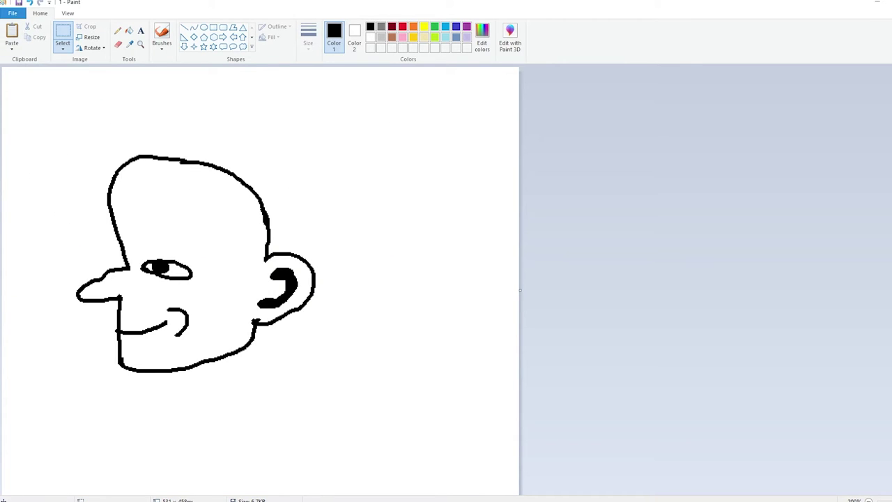
{"action": "left_click", "coordinate": [13, 13]}
{"action": "mouse_move", "coordinate": [30, 94]}
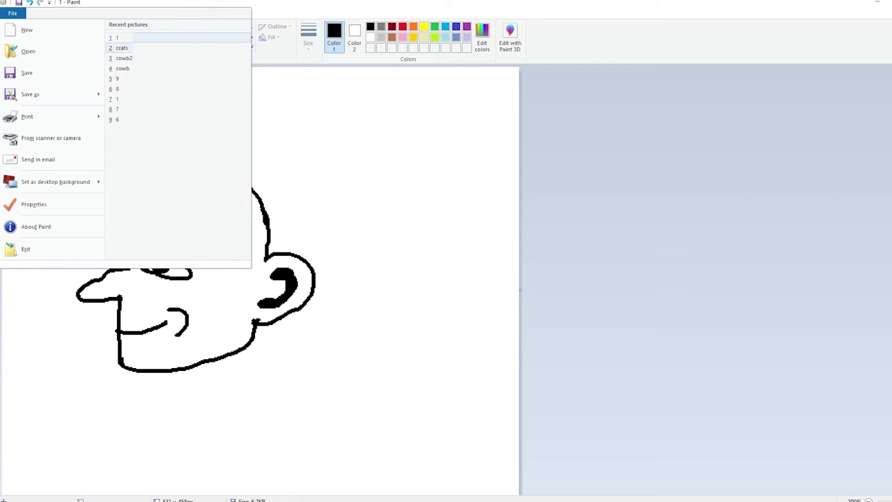
{"action": "left_click", "coordinate": [27, 72]}
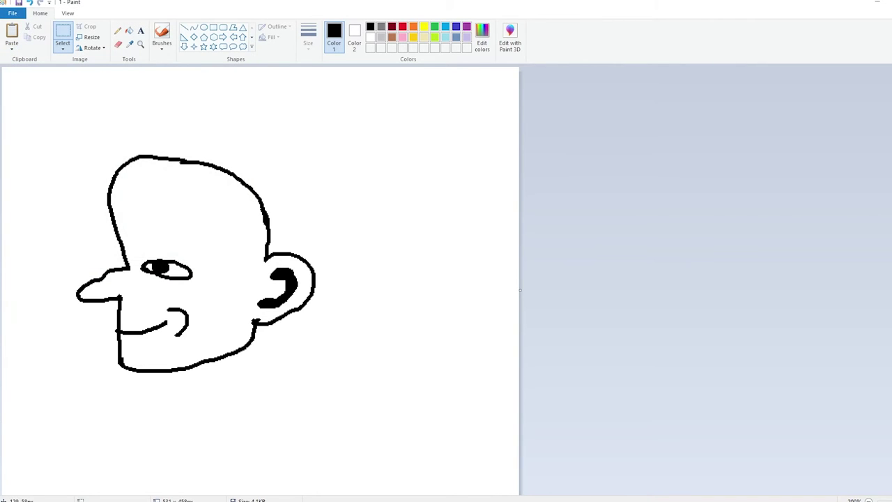
Step: Start saving the picture under a new location and look through the cat and ball folders inside frames
{"action": "left_click", "coordinate": [12, 13]}
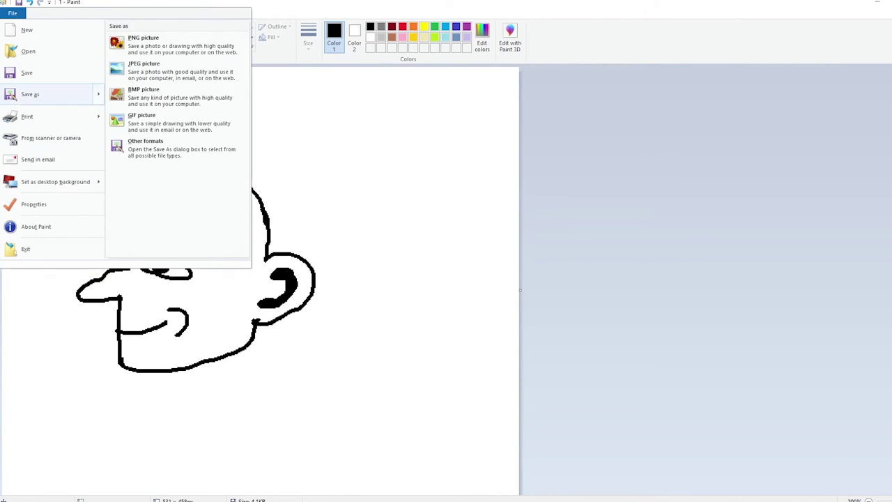
{"action": "left_click", "coordinate": [30, 94]}
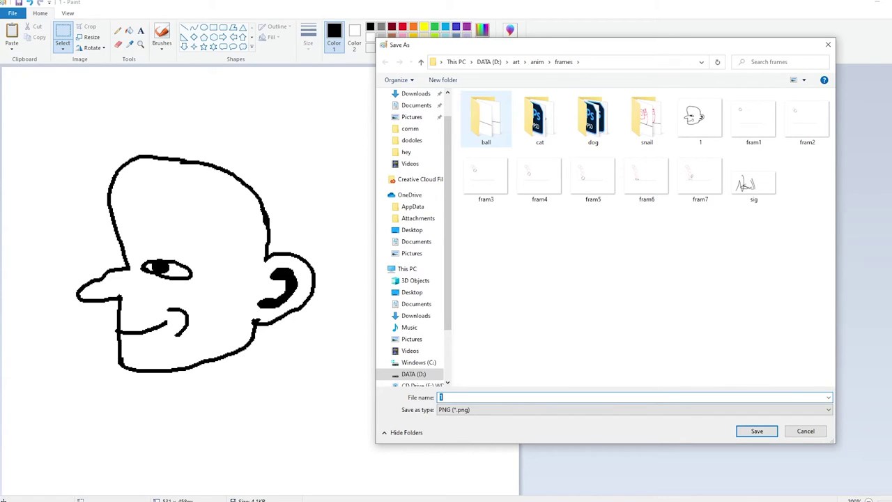
{"action": "right_click", "coordinate": [482, 285]}
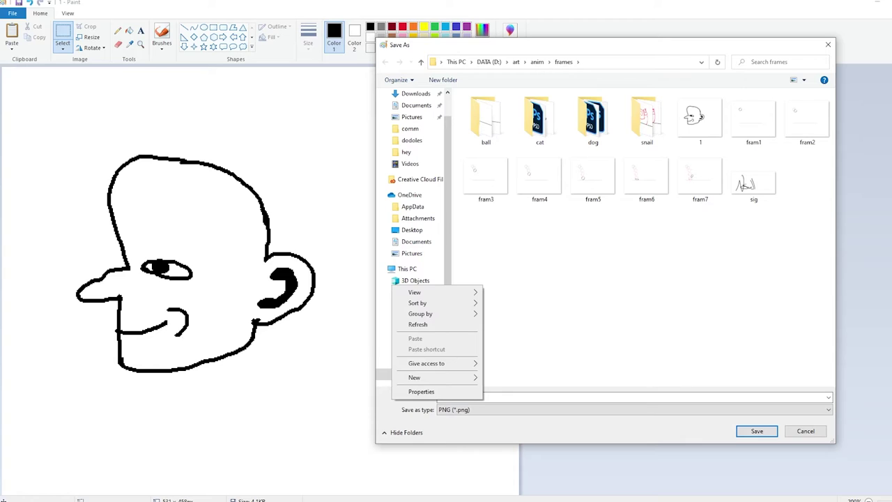
{"action": "double_click", "coordinate": [539, 120]}
{"action": "left_click", "coordinate": [421, 61]}
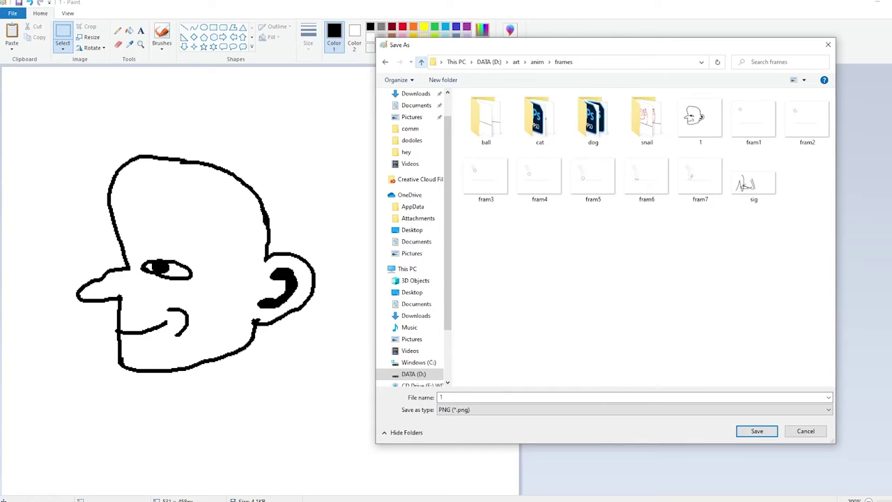
{"action": "double_click", "coordinate": [486, 118]}
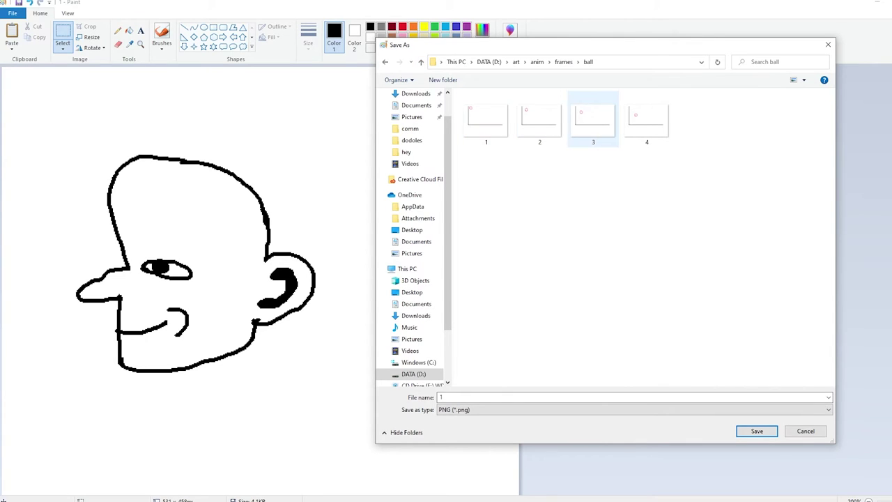
{"action": "left_click", "coordinate": [421, 62]}
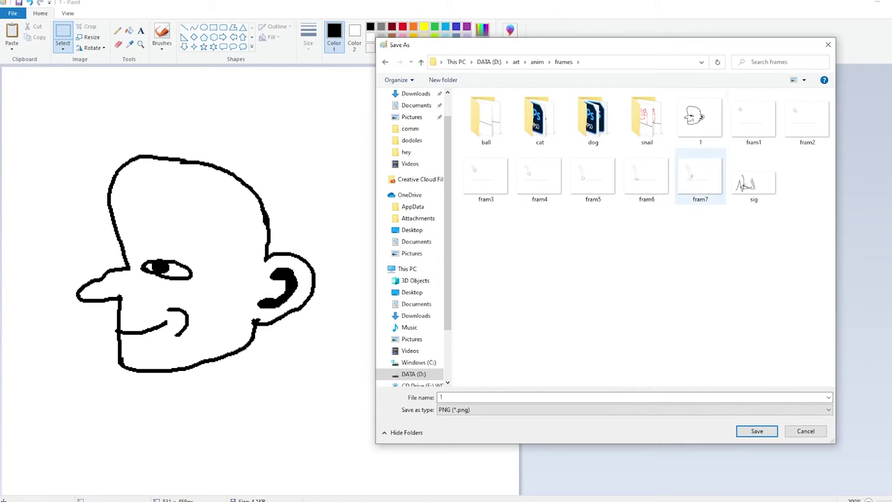
Step: Create a folder named head inside frames and save the picture there as a PNG named 1
{"action": "left_click", "coordinate": [443, 79]}
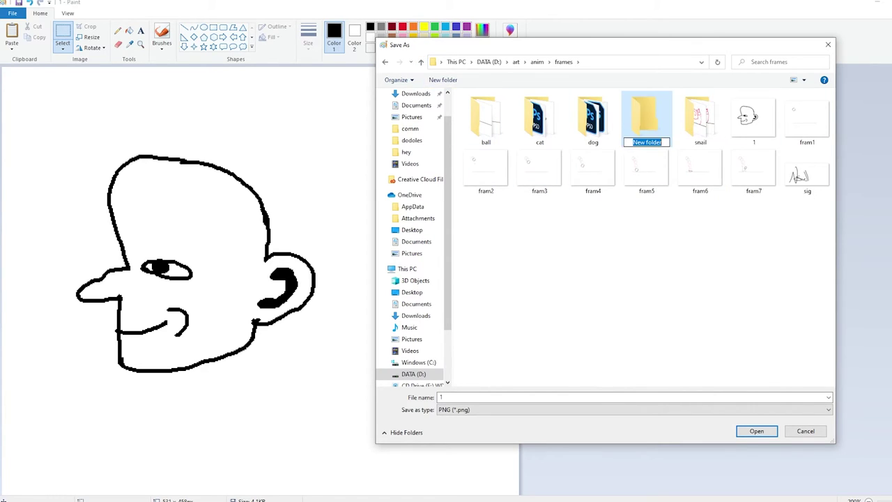
{"action": "type", "text": "headf"}
{"action": "key", "text": "BackSpace"}
{"action": "key", "text": "Return"}
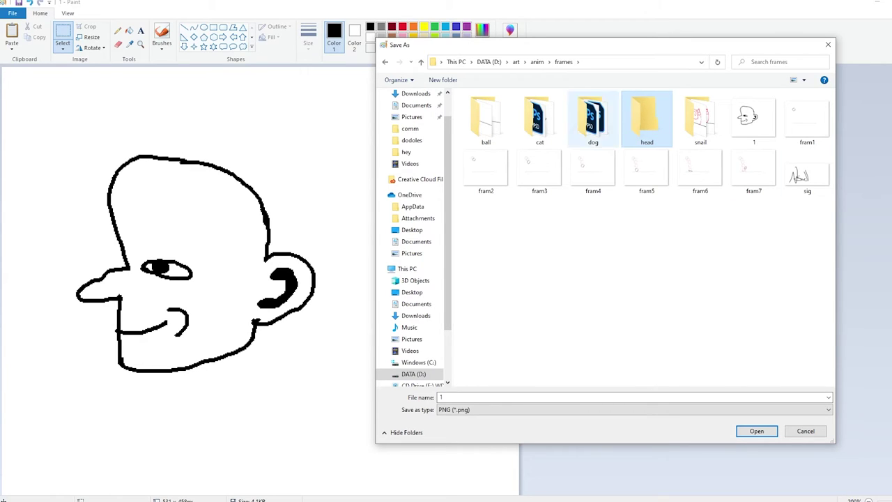
{"action": "double_click", "coordinate": [646, 118]}
{"action": "key", "text": "Return"}
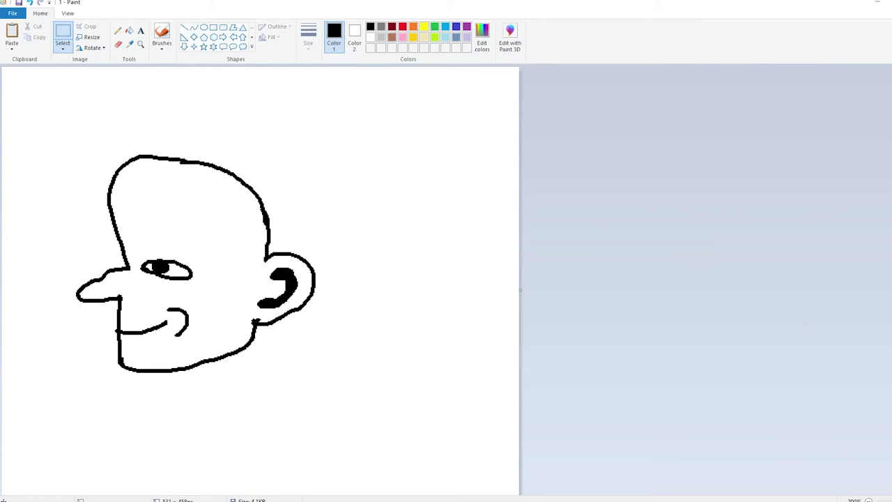
Step: Recolor the head's eye, outline, smile and inner ear light pink with the fill tool
{"action": "left_click", "coordinate": [402, 37]}
{"action": "left_click", "coordinate": [129, 31]}
{"action": "left_click", "coordinate": [160, 267]}
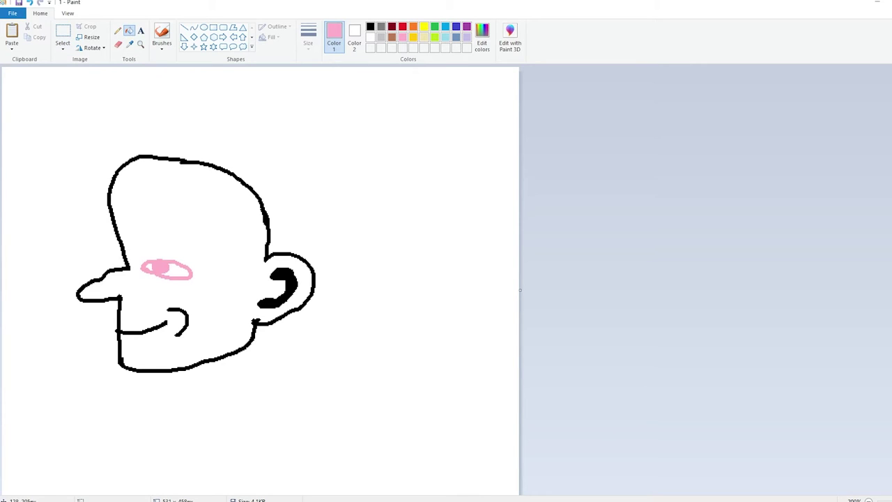
{"action": "left_click", "coordinate": [119, 328]}
{"action": "key", "text": "super+a"}
{"action": "key", "text": "super+a"}
{"action": "left_click", "coordinate": [186, 311]}
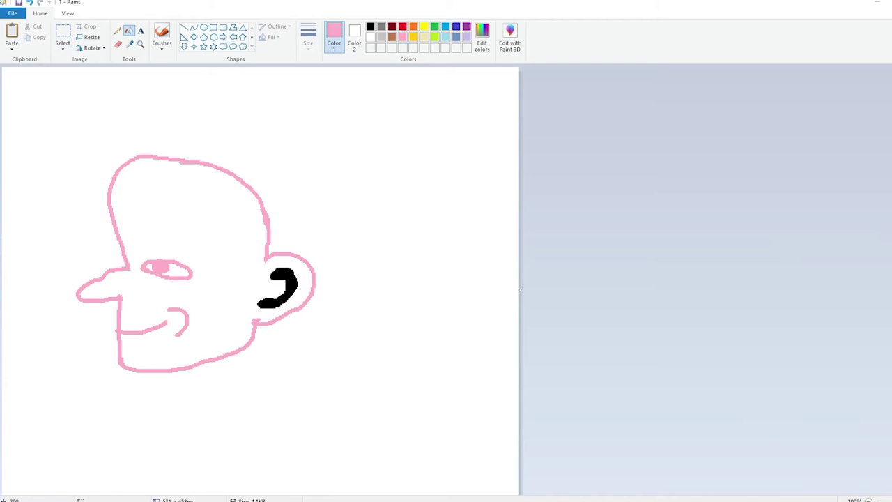
{"action": "left_click", "coordinate": [287, 285]}
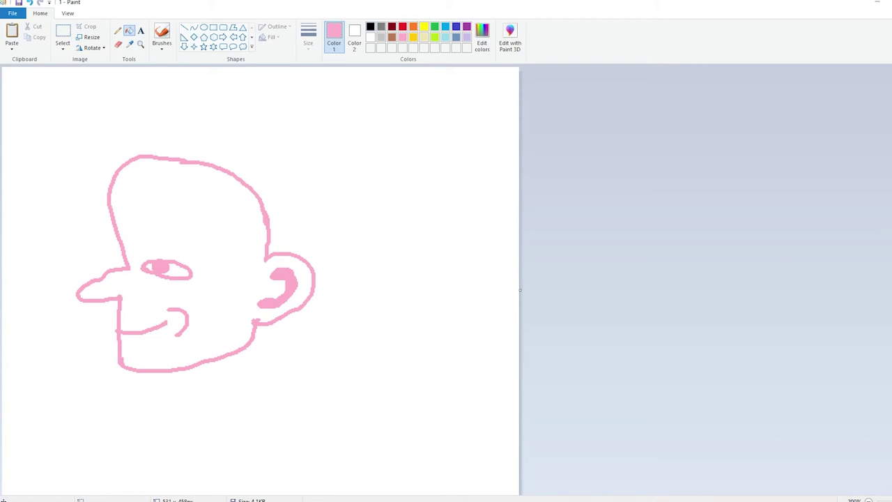
Step: Draw the near eye and nose in black with the pencil, shifted right of the pink guides, and undo the trial skull line
{"action": "left_click", "coordinate": [370, 26]}
{"action": "scroll", "coordinate": [118, 57], "scroll_direction": "up", "scroll_amount": 1}
{"action": "left_click", "coordinate": [117, 31]}
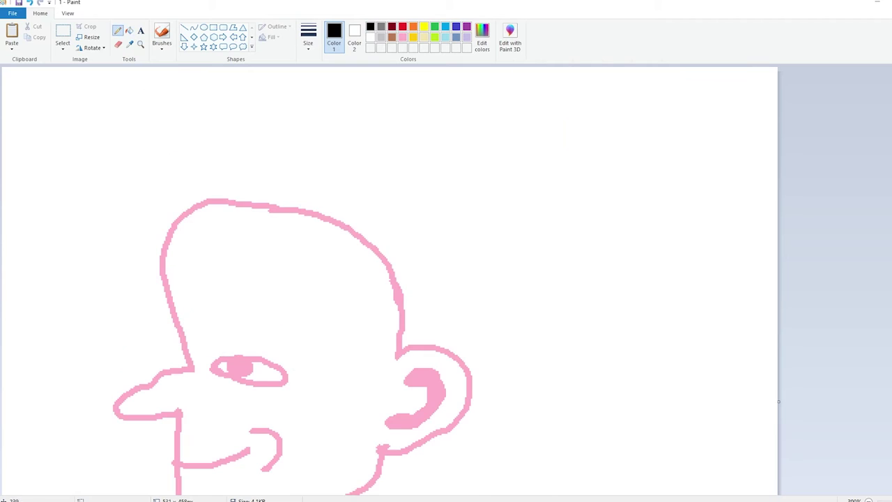
{"action": "key", "text": "ctrl+Page_Down"}
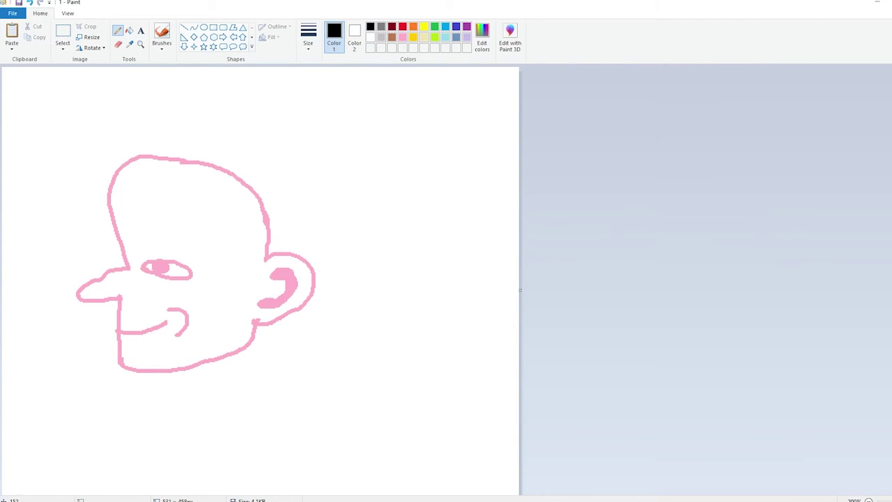
{"action": "mouse_move", "coordinate": [178, 258]}
{"action": "left_mouse_down"}
{"action": "mouse_move", "coordinate": [227, 270]}
{"action": "mouse_move", "coordinate": [187, 276]}
{"action": "mouse_move", "coordinate": [180, 260]}
{"action": "mouse_move", "coordinate": [199, 260]}
{"action": "mouse_move", "coordinate": [198, 269]}
{"action": "left_mouse_up"}
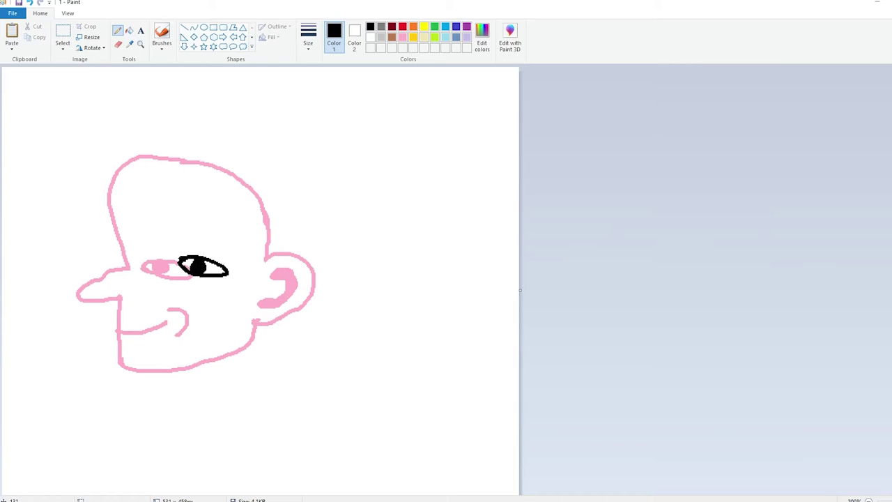
{"action": "mouse_move", "coordinate": [139, 257]}
{"action": "left_mouse_down"}
{"action": "mouse_move", "coordinate": [103, 298]}
{"action": "mouse_move", "coordinate": [151, 290]}
{"action": "left_mouse_up"}
{"action": "mouse_move", "coordinate": [127, 155]}
{"action": "left_mouse_down"}
{"action": "mouse_move", "coordinate": [235, 157]}
{"action": "mouse_move", "coordinate": [278, 216]}
{"action": "mouse_move", "coordinate": [260, 261]}
{"action": "left_mouse_up"}
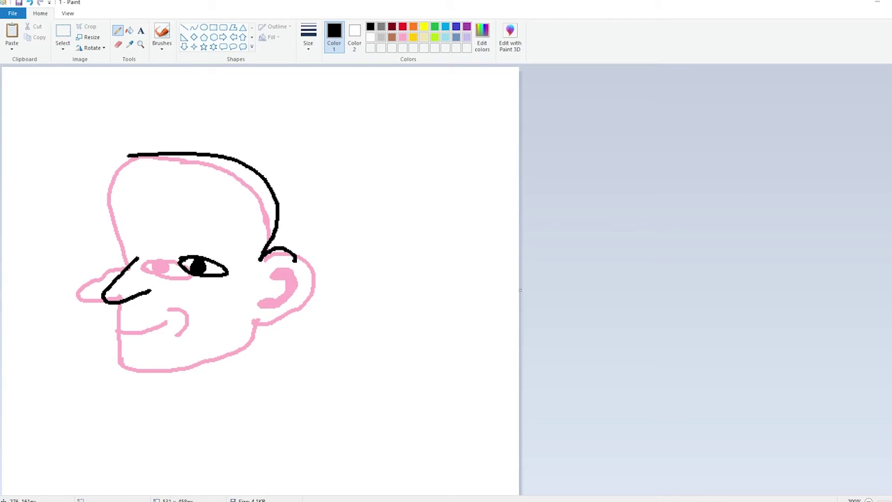
{"action": "key", "text": "ctrl+z"}
Step: Draw the skull, ear, jaw, smile, forehead and far eye in black, shifted right of the pink head outline
{"action": "mouse_move", "coordinate": [174, 153]}
{"action": "left_mouse_down"}
{"action": "mouse_move", "coordinate": [209, 152]}
{"action": "mouse_move", "coordinate": [295, 188]}
{"action": "mouse_move", "coordinate": [289, 246]}
{"action": "mouse_move", "coordinate": [307, 252]}
{"action": "mouse_move", "coordinate": [301, 320]}
{"action": "mouse_move", "coordinate": [274, 317]}
{"action": "mouse_move", "coordinate": [299, 269]}
{"action": "mouse_move", "coordinate": [283, 319]}
{"action": "mouse_move", "coordinate": [304, 272]}
{"action": "left_mouse_up"}
{"action": "mouse_move", "coordinate": [272, 313]}
{"action": "left_mouse_down"}
{"action": "mouse_move", "coordinate": [249, 364]}
{"action": "mouse_move", "coordinate": [166, 380]}
{"action": "mouse_move", "coordinate": [141, 355]}
{"action": "mouse_move", "coordinate": [141, 294]}
{"action": "left_mouse_up"}
{"action": "left_click_drag", "start_coordinate": [142, 333], "coordinate": [207, 326]}
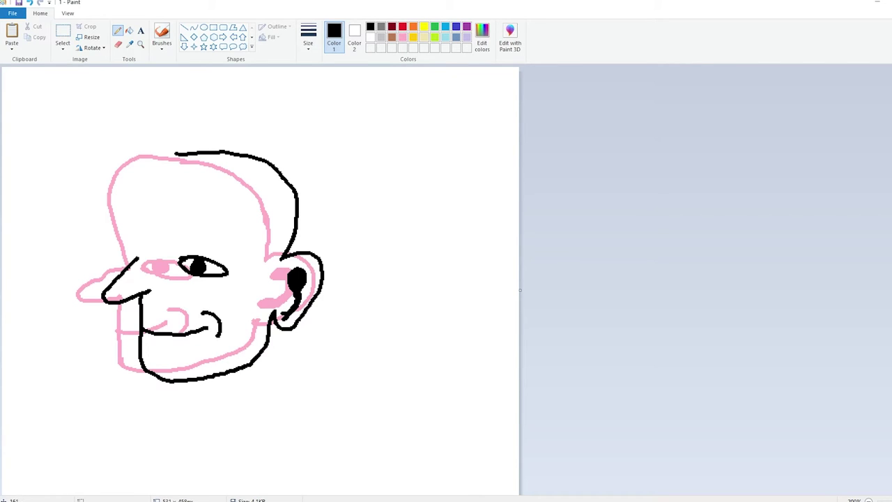
{"action": "mouse_move", "coordinate": [137, 258]}
{"action": "left_mouse_down"}
{"action": "mouse_move", "coordinate": [146, 247]}
{"action": "mouse_move", "coordinate": [127, 243]}
{"action": "mouse_move", "coordinate": [139, 253]}
{"action": "mouse_move", "coordinate": [132, 180]}
{"action": "mouse_move", "coordinate": [171, 155]}
{"action": "left_mouse_up"}
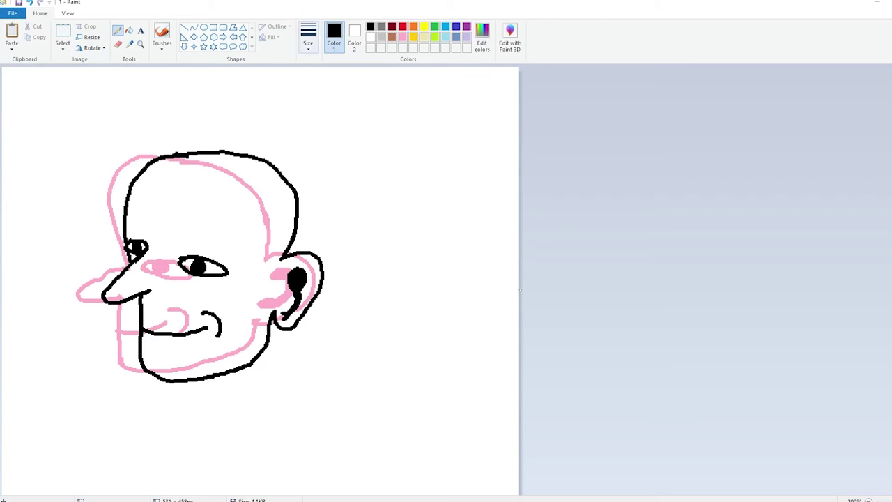
Step: Cut the whole picture and paste it back as a transparent selection with Color 2 set to light pink, removing the pink guides
{"action": "left_click", "coordinate": [62, 35]}
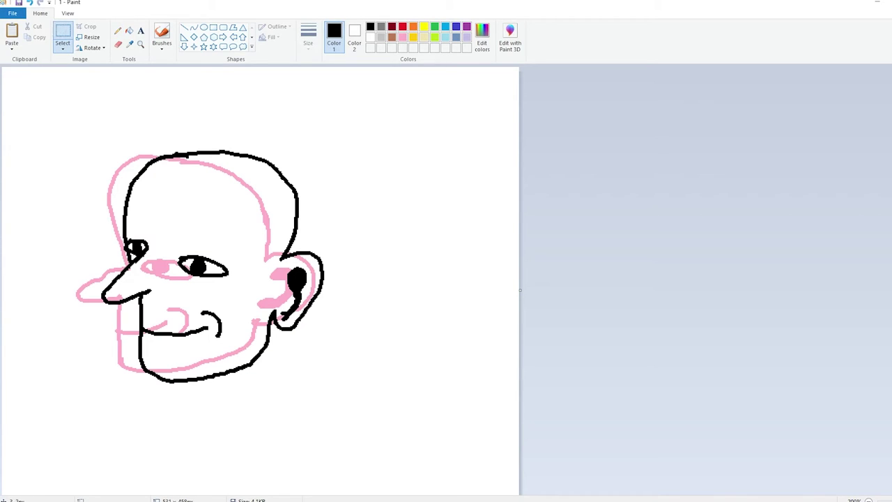
{"action": "left_click_drag", "start_coordinate": [3, 68], "coordinate": [521, 496]}
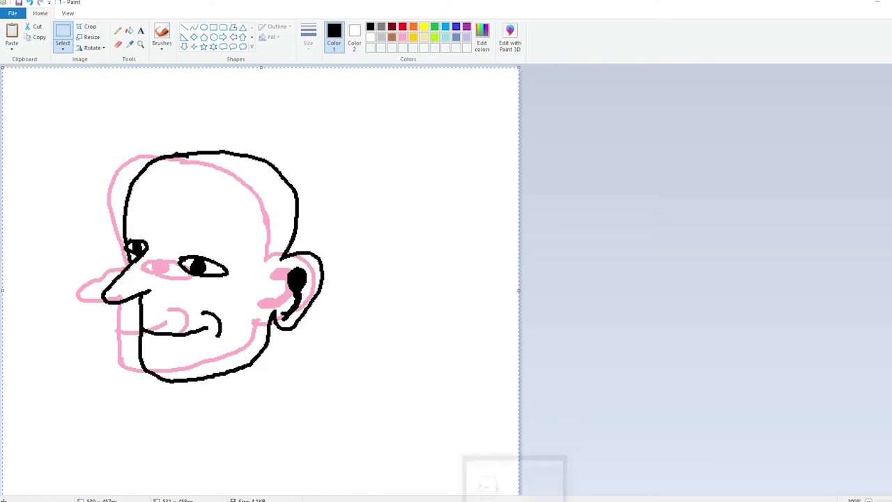
{"action": "left_click", "coordinate": [63, 47]}
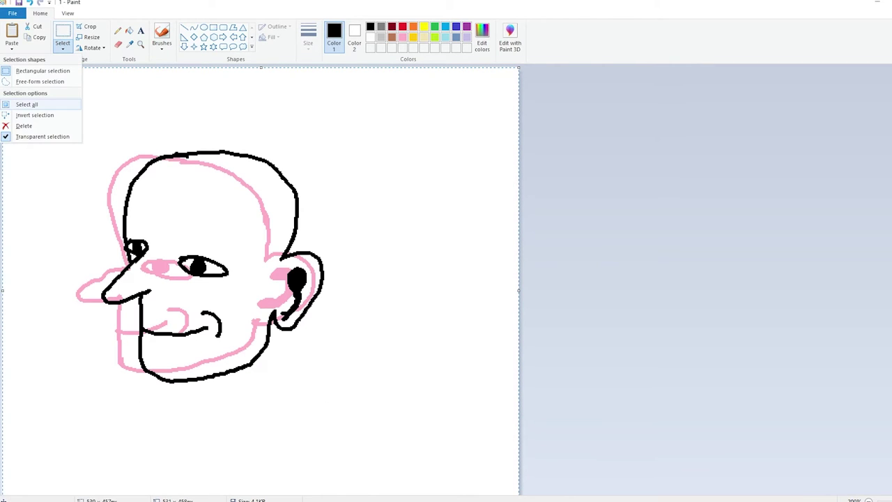
{"action": "left_click", "coordinate": [26, 104]}
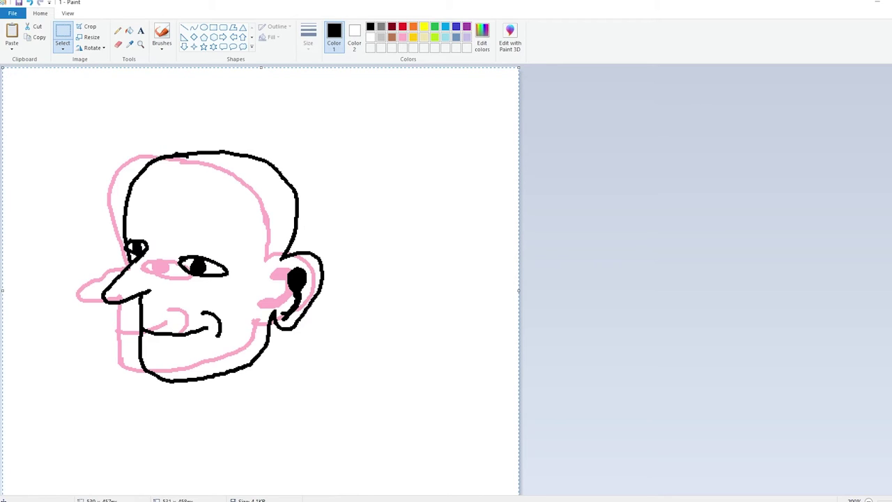
{"action": "key", "text": "Delete"}
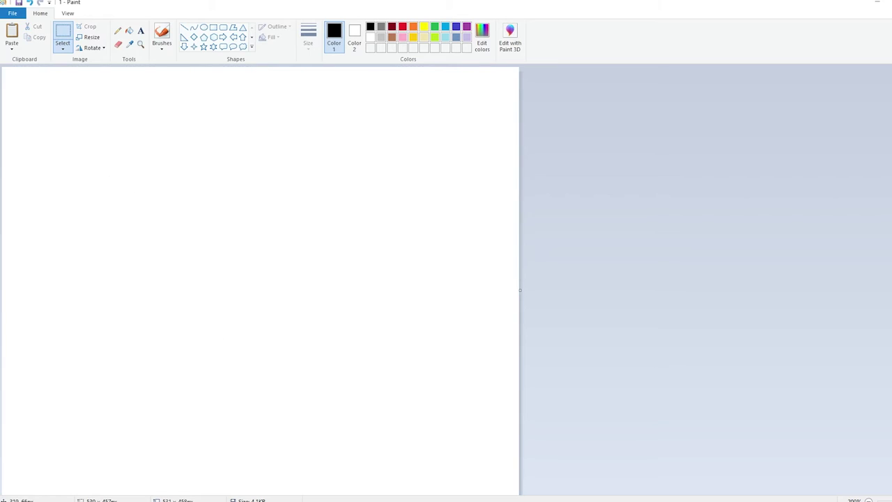
{"action": "left_click", "coordinate": [354, 37]}
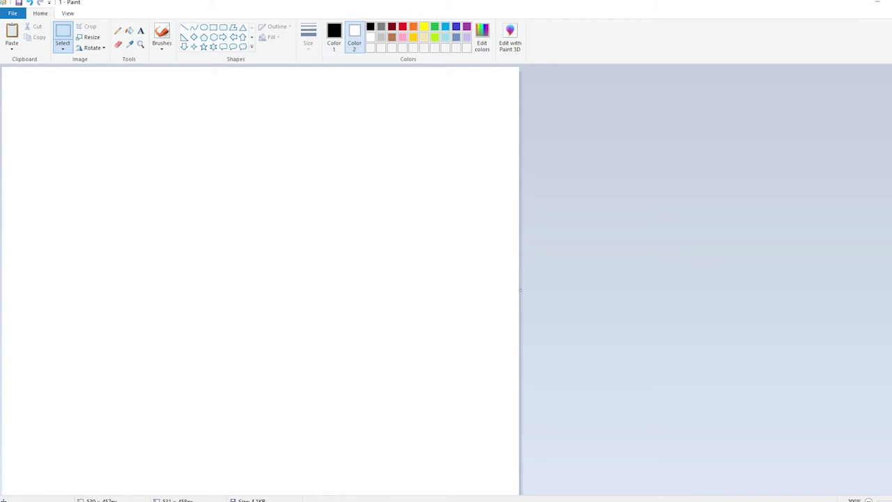
{"action": "left_click", "coordinate": [402, 36]}
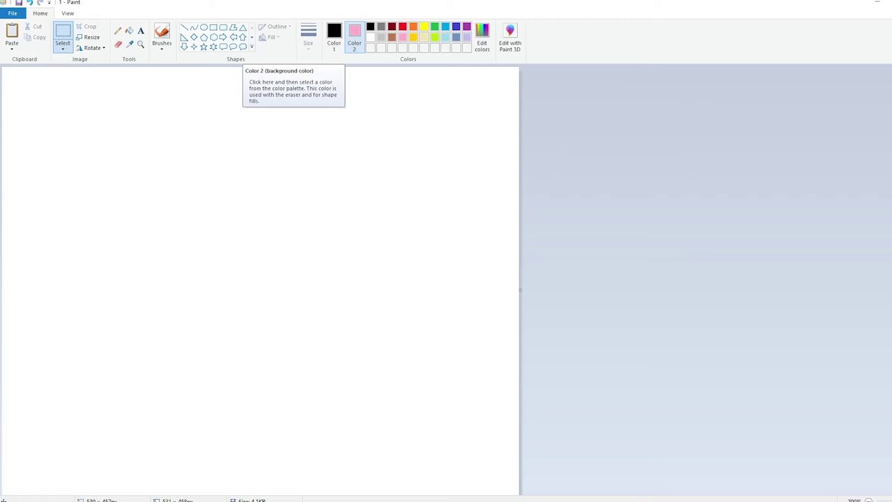
{"action": "key", "text": "ctrl+v"}
Step: Save the picture as a PNG named 2 in the head folder
{"action": "left_click", "coordinate": [12, 13]}
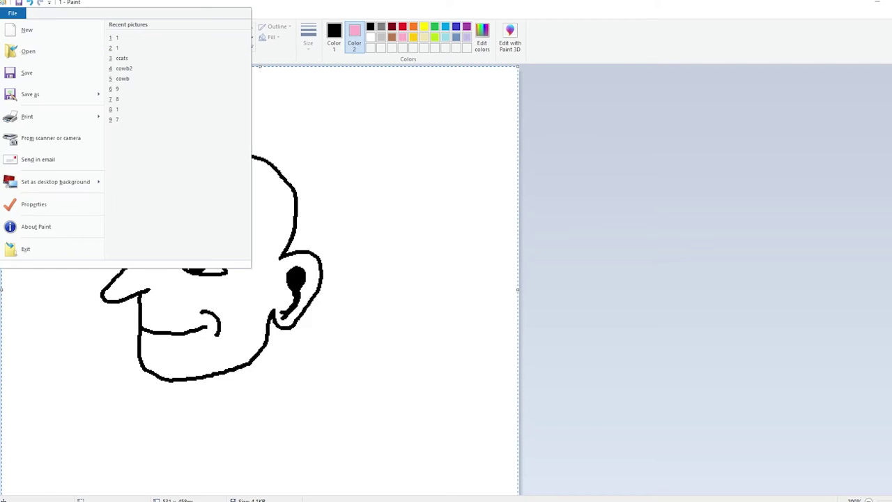
{"action": "mouse_move", "coordinate": [43, 94]}
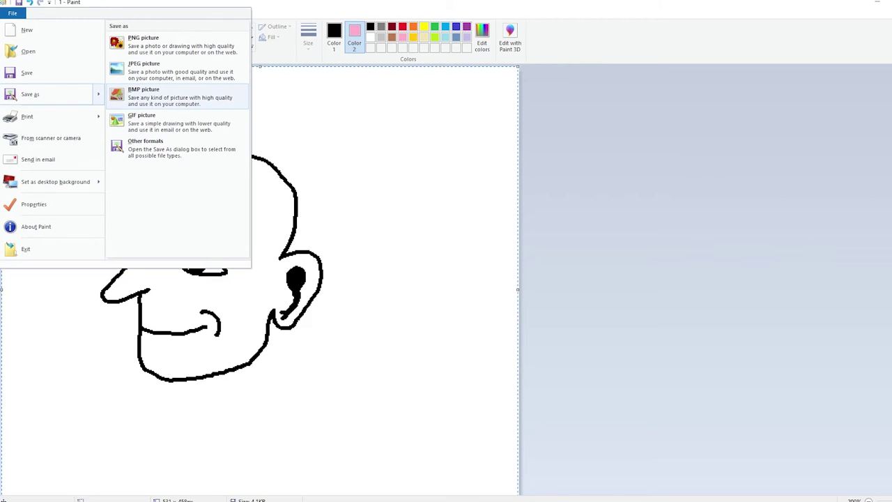
{"action": "left_click", "coordinate": [160, 45]}
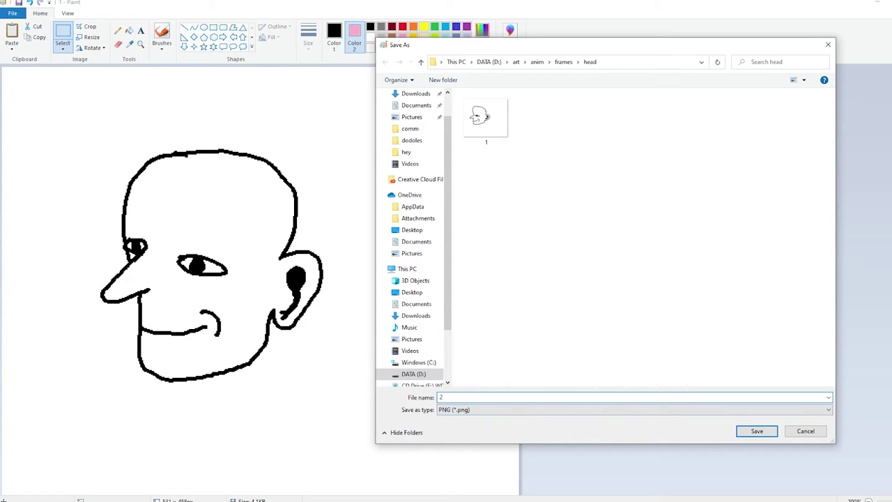
{"action": "left_click", "coordinate": [757, 430]}
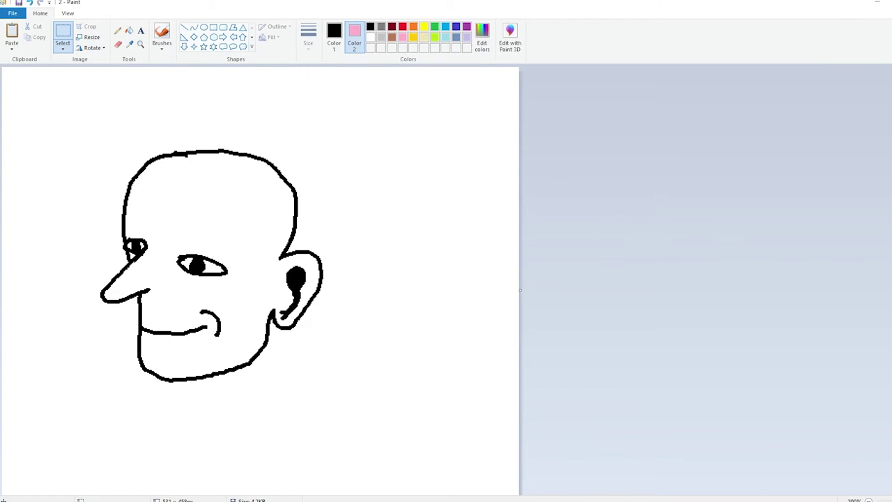
Step: Set Color 2 to white and recolor the eyes, inner ear, head outline and smile light pink with the fill tool
{"action": "left_click", "coordinate": [334, 36]}
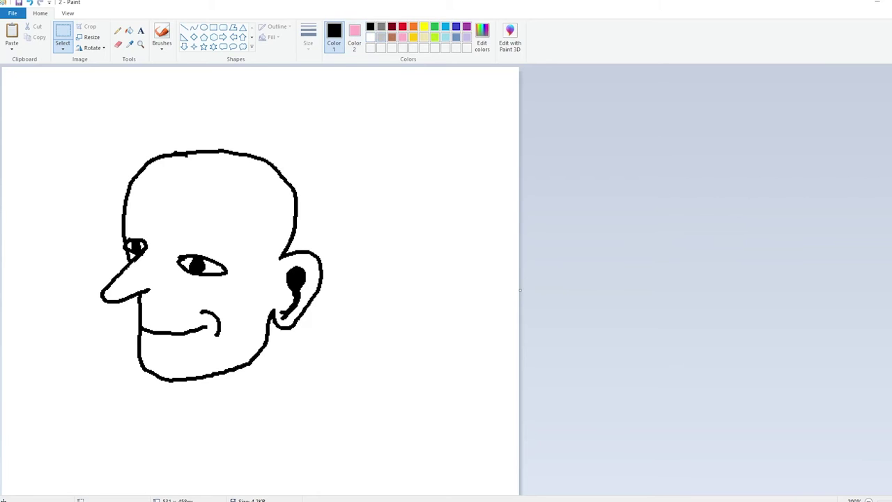
{"action": "left_click", "coordinate": [354, 37]}
{"action": "left_click", "coordinate": [370, 37]}
{"action": "left_click", "coordinate": [334, 36]}
{"action": "left_click", "coordinate": [402, 37]}
{"action": "left_click", "coordinate": [129, 30]}
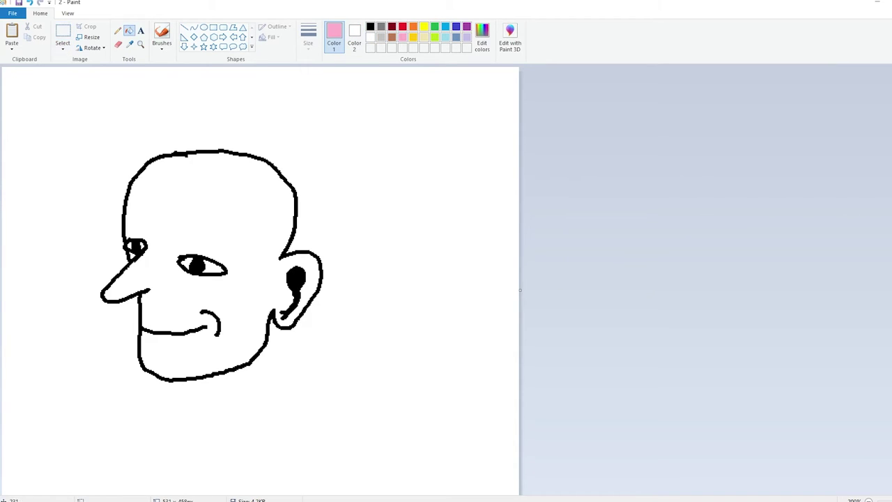
{"action": "left_click", "coordinate": [197, 265]}
{"action": "left_click", "coordinate": [295, 278]}
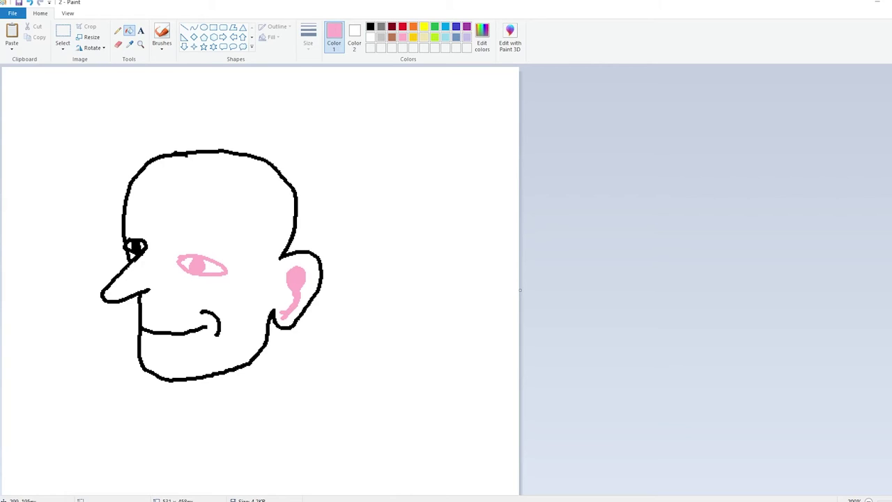
{"action": "left_click", "coordinate": [291, 254]}
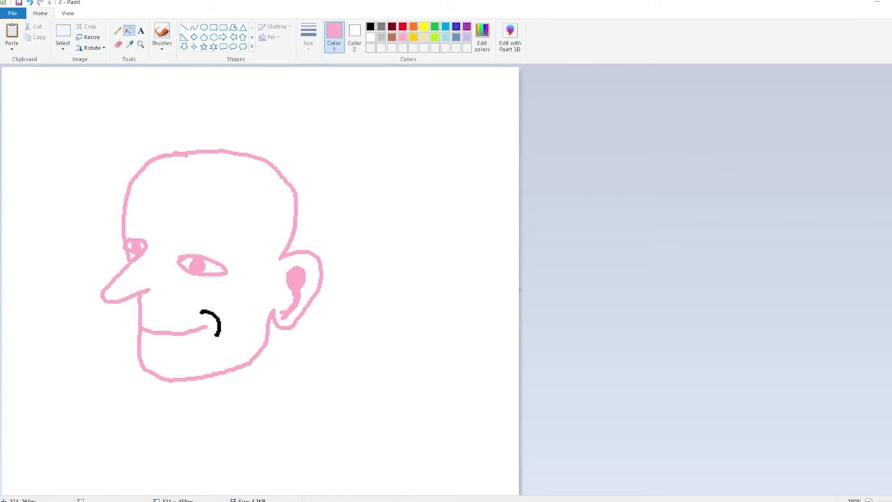
{"action": "left_click", "coordinate": [217, 326]}
Step: Draw the third frame's nose and far eye in black with the pencil, turned further right than the pink guides
{"action": "left_click", "coordinate": [354, 38]}
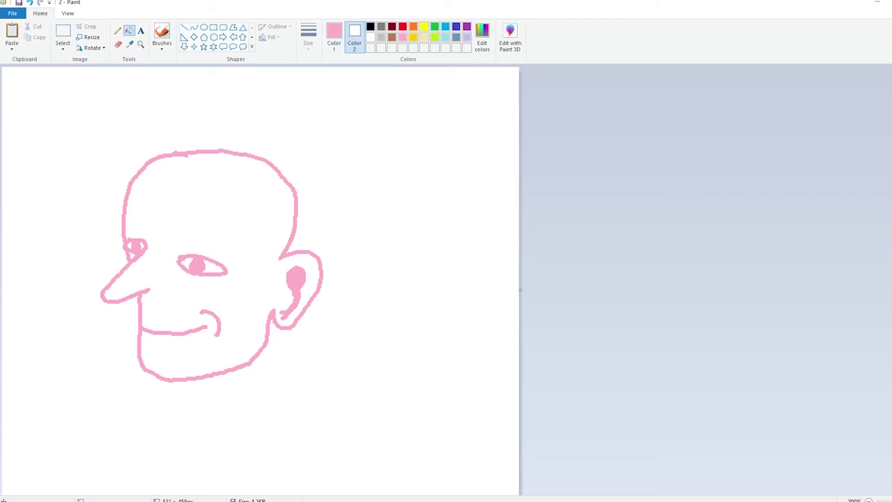
{"action": "left_click", "coordinate": [334, 38]}
{"action": "left_click", "coordinate": [370, 26]}
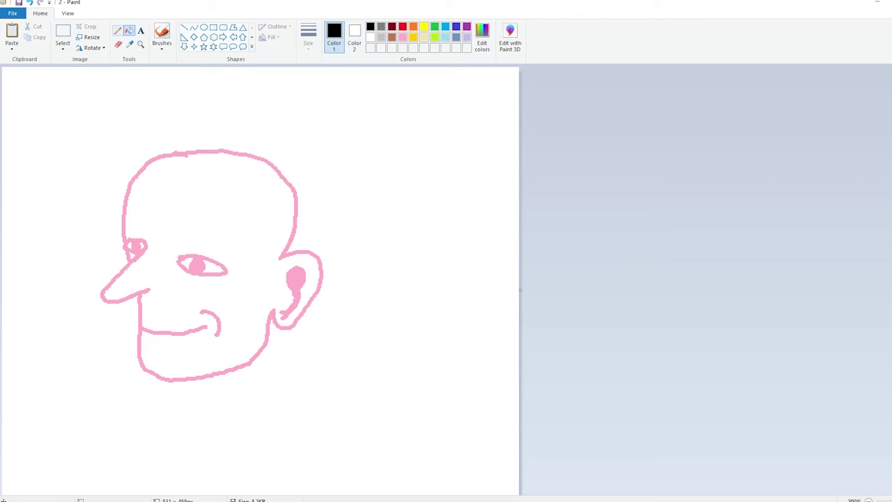
{"action": "left_click", "coordinate": [118, 30]}
{"action": "mouse_move", "coordinate": [164, 248]}
{"action": "left_mouse_down"}
{"action": "mouse_move", "coordinate": [128, 296]}
{"action": "mouse_move", "coordinate": [142, 303]}
{"action": "mouse_move", "coordinate": [167, 294]}
{"action": "left_mouse_up"}
{"action": "mouse_move", "coordinate": [164, 247]}
{"action": "left_mouse_down"}
{"action": "mouse_move", "coordinate": [142, 243]}
{"action": "mouse_move", "coordinate": [128, 254]}
{"action": "mouse_move", "coordinate": [161, 252]}
{"action": "mouse_move", "coordinate": [148, 250]}
{"action": "left_mouse_up"}
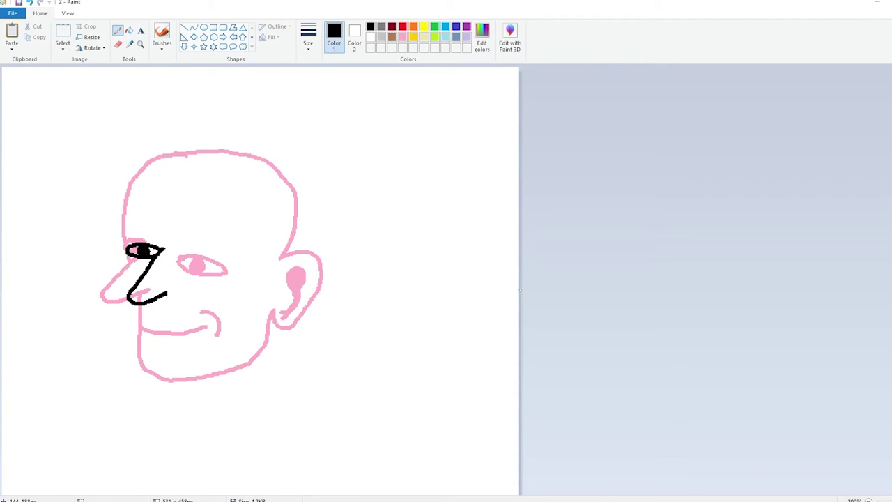
Step: Complete the third frame in black with the skull, jaw, both ears, near eye and smile around the pink guides
{"action": "mouse_move", "coordinate": [133, 289]}
{"action": "left_mouse_down"}
{"action": "mouse_move", "coordinate": [119, 245]}
{"action": "mouse_move", "coordinate": [142, 174]}
{"action": "mouse_move", "coordinate": [202, 151]}
{"action": "mouse_move", "coordinate": [214, 159]}
{"action": "left_mouse_up"}
{"action": "mouse_move", "coordinate": [118, 234]}
{"action": "left_mouse_down"}
{"action": "mouse_move", "coordinate": [120, 285]}
{"action": "mouse_move", "coordinate": [146, 366]}
{"action": "mouse_move", "coordinate": [180, 379]}
{"action": "mouse_move", "coordinate": [220, 379]}
{"action": "mouse_move", "coordinate": [268, 336]}
{"action": "left_mouse_up"}
{"action": "mouse_move", "coordinate": [209, 249]}
{"action": "left_mouse_down"}
{"action": "mouse_move", "coordinate": [256, 254]}
{"action": "mouse_move", "coordinate": [248, 264]}
{"action": "mouse_move", "coordinate": [207, 258]}
{"action": "mouse_move", "coordinate": [230, 261]}
{"action": "left_mouse_up"}
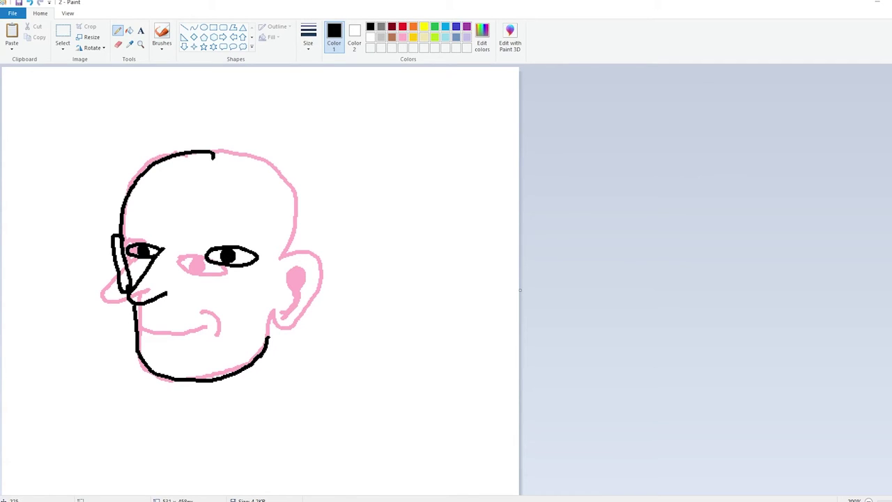
{"action": "mouse_move", "coordinate": [213, 154]}
{"action": "left_mouse_down"}
{"action": "mouse_move", "coordinate": [264, 159]}
{"action": "mouse_move", "coordinate": [297, 181]}
{"action": "mouse_move", "coordinate": [284, 261]}
{"action": "mouse_move", "coordinate": [302, 250]}
{"action": "mouse_move", "coordinate": [309, 264]}
{"action": "mouse_move", "coordinate": [294, 324]}
{"action": "mouse_move", "coordinate": [278, 317]}
{"action": "mouse_move", "coordinate": [292, 305]}
{"action": "mouse_move", "coordinate": [300, 264]}
{"action": "left_mouse_up"}
{"action": "left_click_drag", "start_coordinate": [278, 326], "coordinate": [259, 359]}
{"action": "mouse_move", "coordinate": [143, 323]}
{"action": "left_mouse_down"}
{"action": "mouse_move", "coordinate": [207, 335]}
{"action": "mouse_move", "coordinate": [234, 325]}
{"action": "mouse_move", "coordinate": [246, 333]}
{"action": "left_mouse_up"}
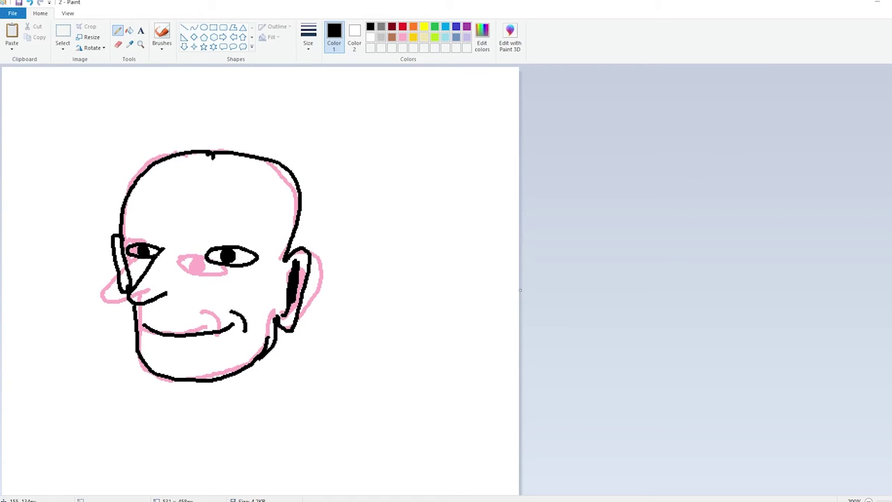
Step: Set Color 1 to light pink and erase only the pink guide lines with the eraser at its thickest size
{"action": "left_click", "coordinate": [62, 31]}
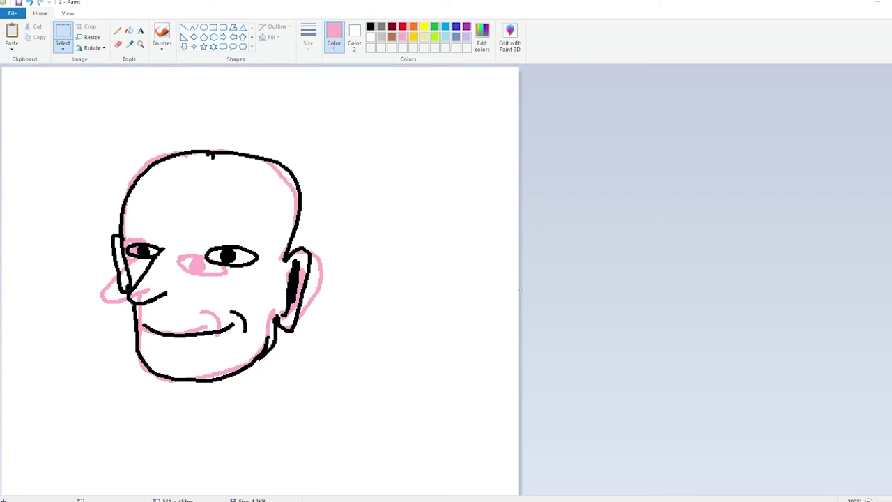
{"action": "left_click", "coordinate": [118, 43]}
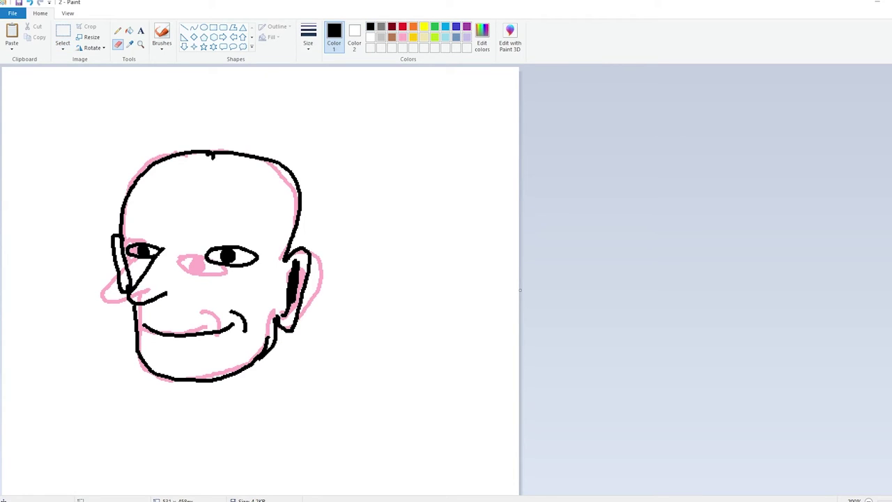
{"action": "left_click", "coordinate": [402, 37]}
{"action": "left_click", "coordinate": [308, 36]}
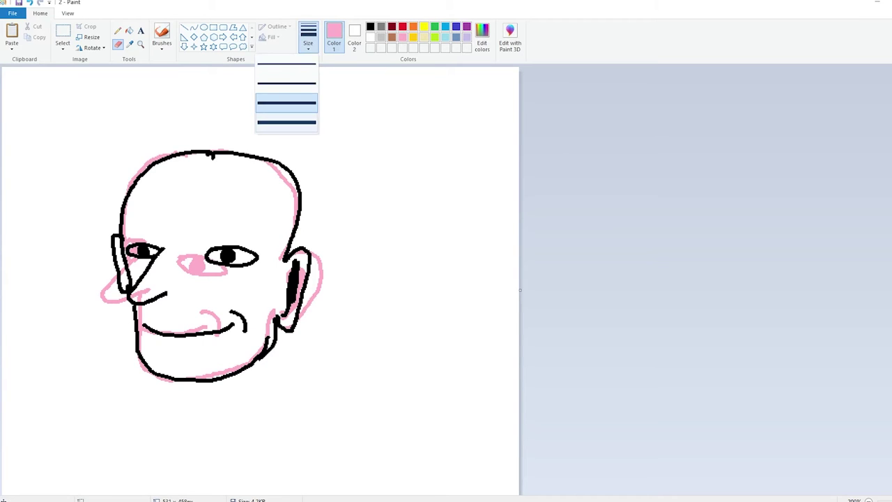
{"action": "left_click", "coordinate": [286, 119]}
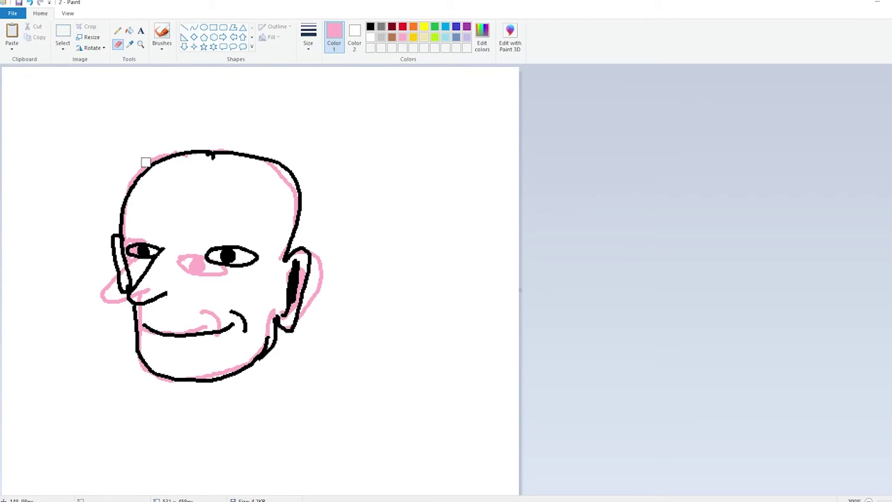
{"action": "mouse_move", "coordinate": [194, 153]}
{"action": "left_mouse_down"}
{"action": "mouse_move", "coordinate": [272, 164]}
{"action": "mouse_move", "coordinate": [303, 202]}
{"action": "mouse_move", "coordinate": [300, 231]}
{"action": "mouse_move", "coordinate": [258, 269]}
{"action": "mouse_move", "coordinate": [281, 260]}
{"action": "mouse_move", "coordinate": [292, 273]}
{"action": "mouse_move", "coordinate": [293, 259]}
{"action": "mouse_move", "coordinate": [312, 262]}
{"action": "mouse_move", "coordinate": [282, 314]}
{"action": "mouse_move", "coordinate": [311, 307]}
{"action": "mouse_move", "coordinate": [304, 256]}
{"action": "mouse_move", "coordinate": [309, 282]}
{"action": "mouse_move", "coordinate": [319, 263]}
{"action": "mouse_move", "coordinate": [243, 378]}
{"action": "mouse_move", "coordinate": [269, 359]}
{"action": "mouse_move", "coordinate": [202, 393]}
{"action": "mouse_move", "coordinate": [165, 382]}
{"action": "mouse_move", "coordinate": [151, 374]}
{"action": "mouse_move", "coordinate": [120, 314]}
{"action": "mouse_move", "coordinate": [134, 261]}
{"action": "mouse_move", "coordinate": [135, 190]}
{"action": "mouse_move", "coordinate": [104, 312]}
{"action": "mouse_move", "coordinate": [144, 281]}
{"action": "mouse_move", "coordinate": [129, 356]}
{"action": "mouse_move", "coordinate": [141, 325]}
{"action": "mouse_move", "coordinate": [143, 332]}
{"action": "mouse_move", "coordinate": [205, 326]}
{"action": "left_mouse_up"}
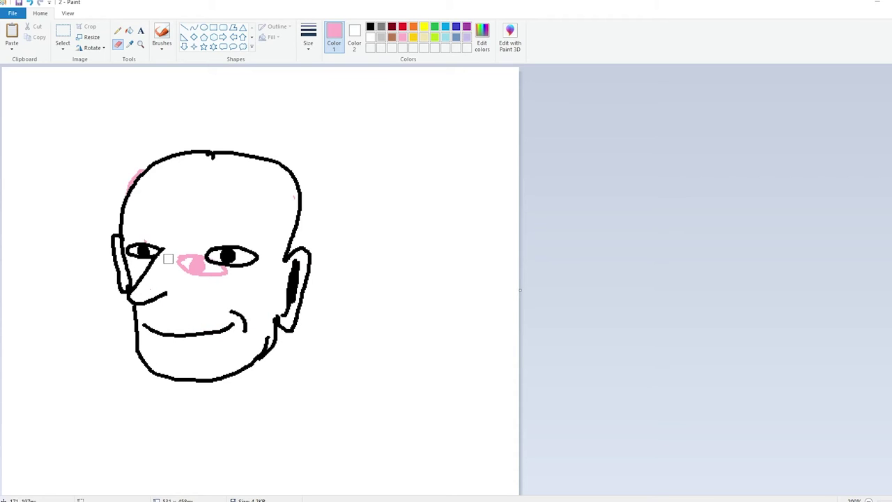
{"action": "mouse_move", "coordinate": [167, 258]}
{"action": "left_mouse_down"}
{"action": "mouse_move", "coordinate": [225, 284]}
{"action": "mouse_move", "coordinate": [197, 245]}
{"action": "mouse_move", "coordinate": [122, 249]}
{"action": "mouse_move", "coordinate": [140, 322]}
{"action": "mouse_move", "coordinate": [127, 221]}
{"action": "mouse_move", "coordinate": [140, 184]}
{"action": "mouse_move", "coordinate": [119, 161]}
{"action": "mouse_move", "coordinate": [124, 246]}
{"action": "mouse_move", "coordinate": [286, 236]}
{"action": "left_mouse_up"}
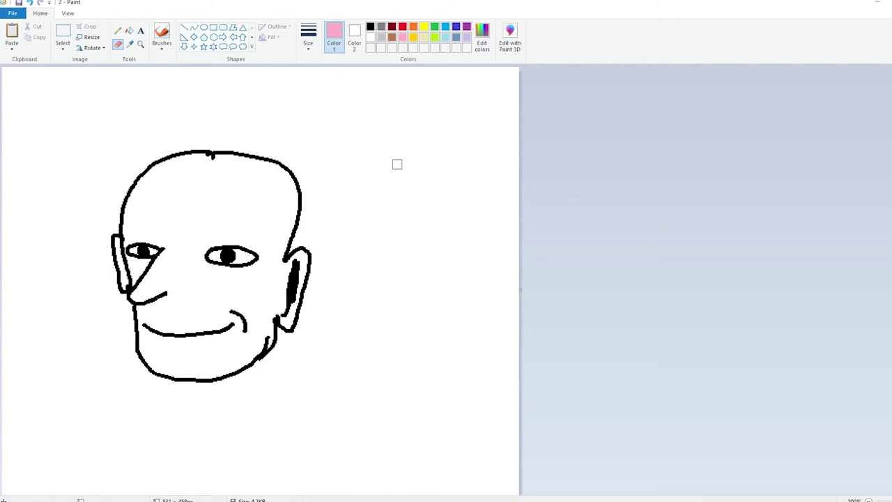
Step: Save the cleaned drawing as a PNG named 3 in the head folder
{"action": "left_click", "coordinate": [12, 13]}
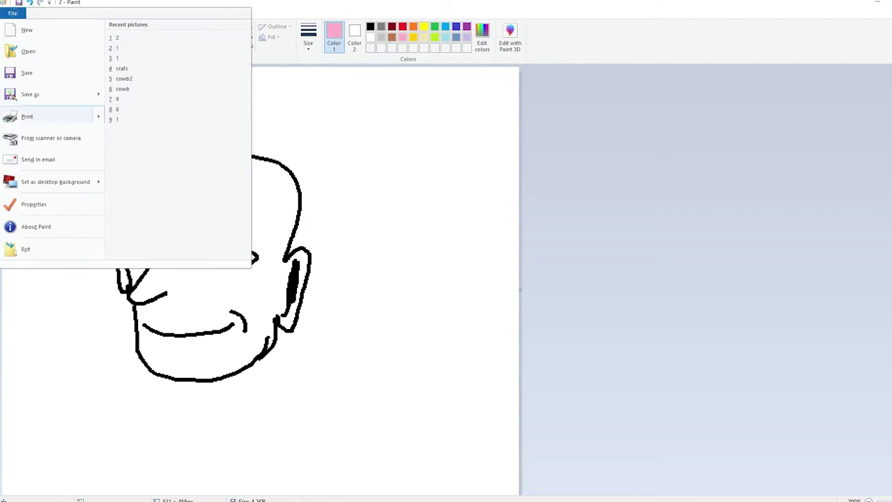
{"action": "left_click", "coordinate": [30, 94]}
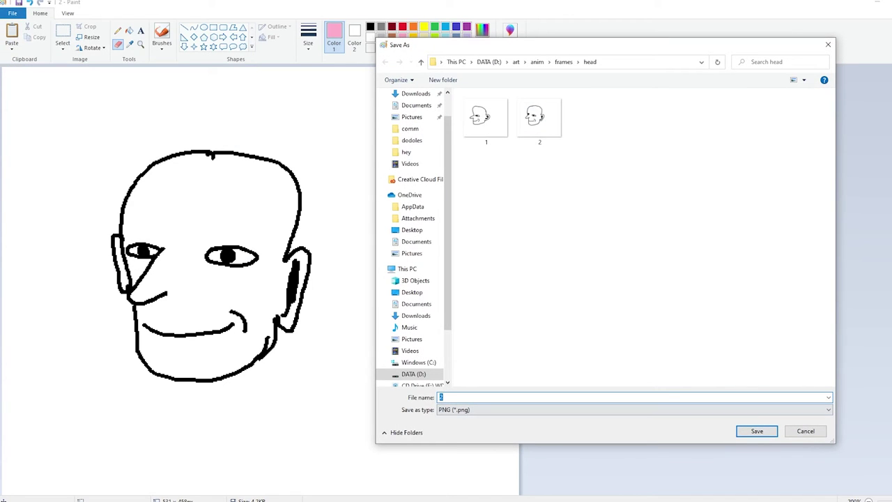
{"action": "key", "text": "Return"}
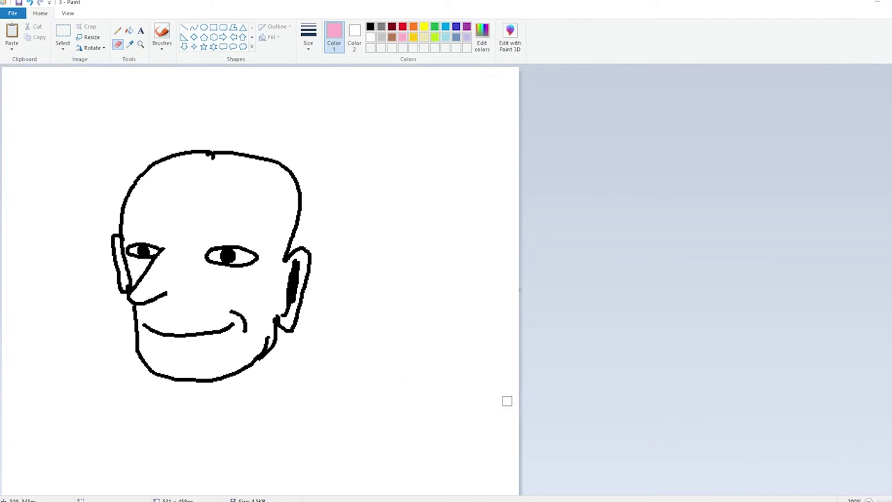
Step: Recolor all of the third frame's black lines light pink with the fill tool, including the eyes, ears, smile and cheek crease
{"action": "left_click", "coordinate": [129, 31]}
{"action": "left_click", "coordinate": [228, 255]}
{"action": "left_click", "coordinate": [115, 281]}
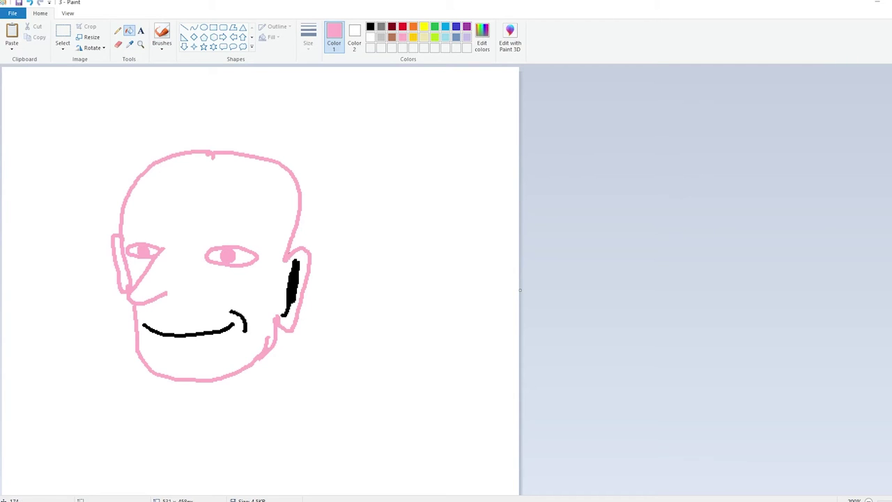
{"action": "left_click", "coordinate": [189, 333]}
{"action": "left_click", "coordinate": [294, 286]}
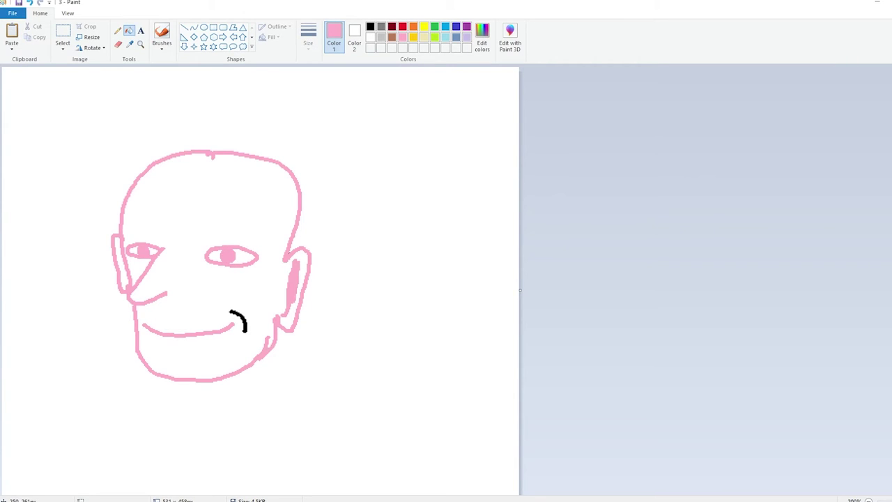
{"action": "left_click", "coordinate": [244, 324]}
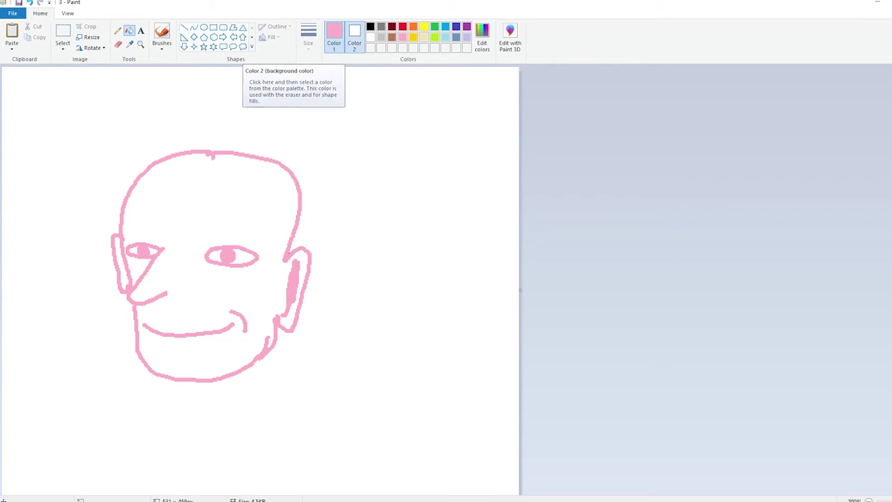
Step: Try recoloring the pink outlines red with the eraser, using red as Color 2, and undo the strokes
{"action": "left_click", "coordinate": [354, 39]}
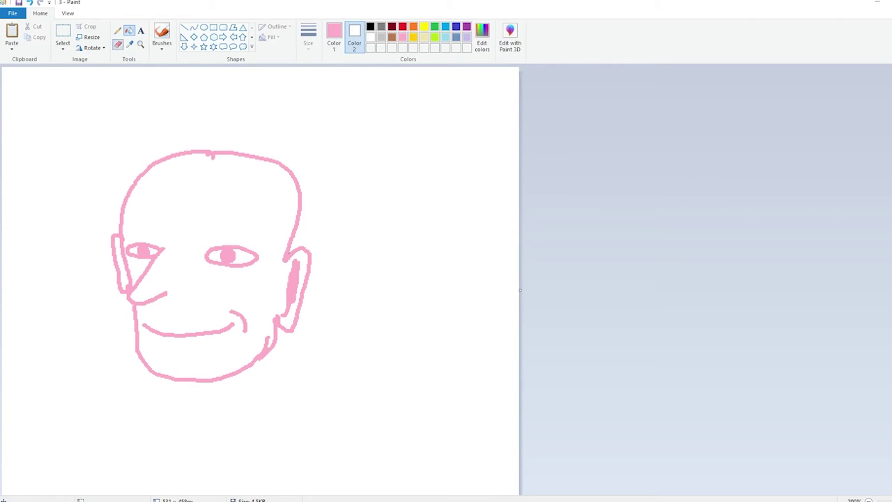
{"action": "left_click", "coordinate": [118, 43]}
{"action": "left_click", "coordinate": [403, 26]}
{"action": "mouse_move", "coordinate": [247, 173]}
{"action": "left_mouse_down"}
{"action": "mouse_move", "coordinate": [189, 191]}
{"action": "mouse_move", "coordinate": [84, 298]}
{"action": "mouse_move", "coordinate": [77, 244]}
{"action": "mouse_move", "coordinate": [260, 309]}
{"action": "mouse_move", "coordinate": [150, 364]}
{"action": "mouse_move", "coordinate": [217, 392]}
{"action": "mouse_move", "coordinate": [232, 376]}
{"action": "mouse_move", "coordinate": [212, 400]}
{"action": "mouse_move", "coordinate": [252, 403]}
{"action": "mouse_move", "coordinate": [260, 346]}
{"action": "mouse_move", "coordinate": [290, 336]}
{"action": "mouse_move", "coordinate": [261, 277]}
{"action": "mouse_move", "coordinate": [281, 181]}
{"action": "left_mouse_up"}
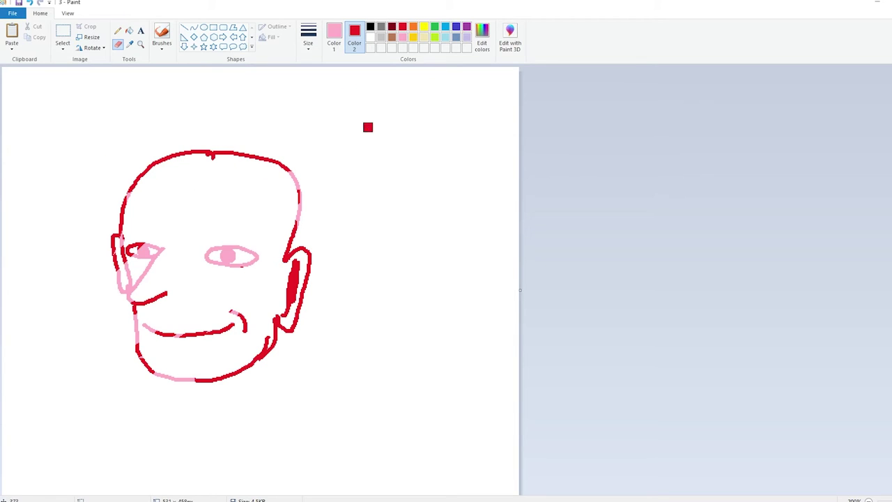
{"action": "key", "text": "ctrl+z"}
{"action": "key", "text": "ctrl+z"}
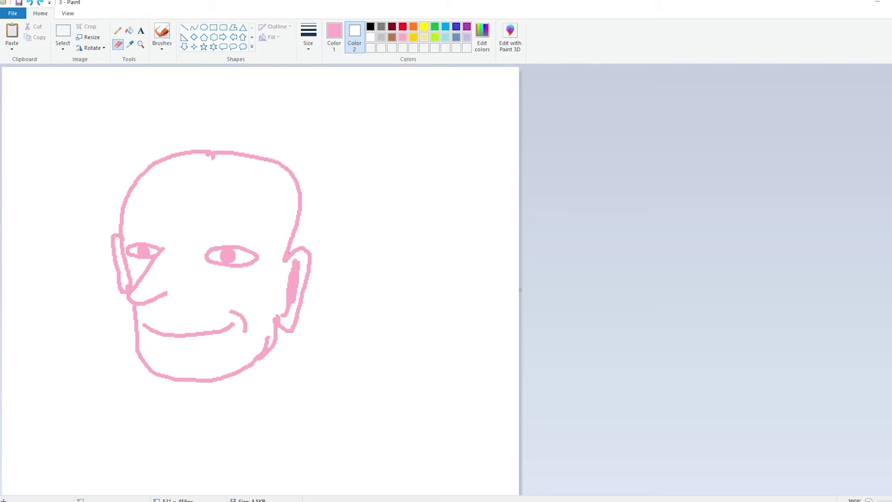
Step: Draw the fourth frame's nose, both eyes and skull in black with the pencil, facing nearly forward over the pink guides
{"action": "left_click", "coordinate": [370, 27]}
{"action": "left_click", "coordinate": [117, 31]}
{"action": "left_click", "coordinate": [370, 37]}
{"action": "left_click", "coordinate": [334, 37]}
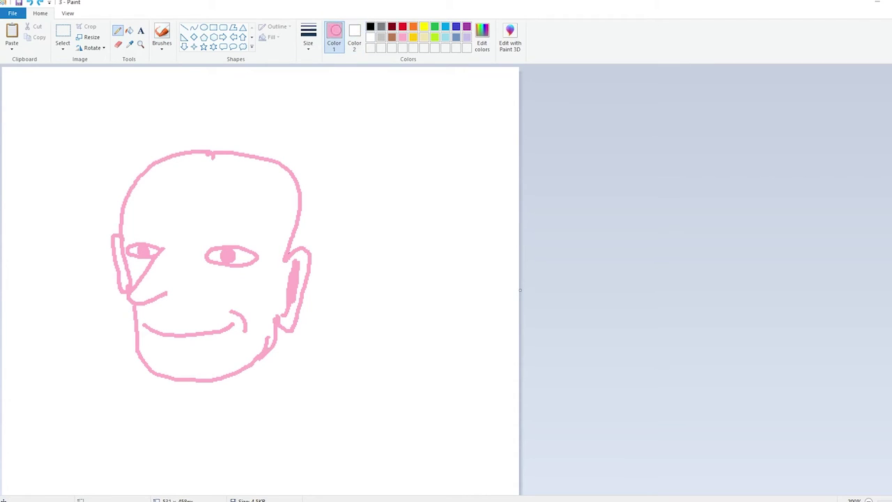
{"action": "left_click", "coordinate": [370, 27]}
{"action": "mouse_move", "coordinate": [186, 248]}
{"action": "left_mouse_down"}
{"action": "mouse_move", "coordinate": [177, 315]}
{"action": "mouse_move", "coordinate": [206, 296]}
{"action": "left_mouse_up"}
{"action": "mouse_move", "coordinate": [224, 256]}
{"action": "left_mouse_down"}
{"action": "mouse_move", "coordinate": [260, 256]}
{"action": "mouse_move", "coordinate": [265, 241]}
{"action": "mouse_move", "coordinate": [223, 250]}
{"action": "mouse_move", "coordinate": [252, 253]}
{"action": "left_mouse_up"}
{"action": "mouse_move", "coordinate": [166, 246]}
{"action": "left_mouse_down"}
{"action": "mouse_move", "coordinate": [130, 251]}
{"action": "mouse_move", "coordinate": [175, 256]}
{"action": "mouse_move", "coordinate": [172, 248]}
{"action": "mouse_move", "coordinate": [154, 252]}
{"action": "mouse_move", "coordinate": [130, 185]}
{"action": "mouse_move", "coordinate": [156, 156]}
{"action": "mouse_move", "coordinate": [208, 140]}
{"action": "mouse_move", "coordinate": [252, 146]}
{"action": "mouse_move", "coordinate": [283, 193]}
{"action": "mouse_move", "coordinate": [281, 266]}
{"action": "left_mouse_up"}
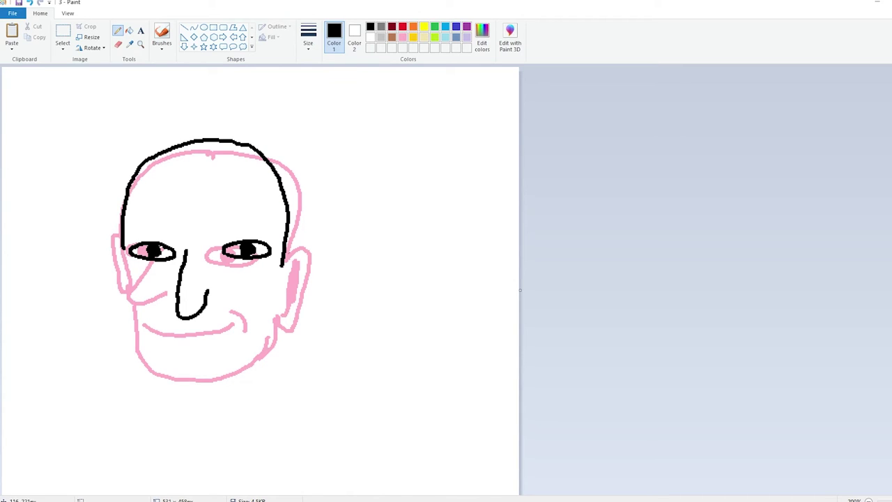
Step: Complete the fourth frame in black with the jaw, smile, cheek crease and both ears with their inner shading
{"action": "mouse_move", "coordinate": [124, 262]}
{"action": "left_mouse_down"}
{"action": "mouse_move", "coordinate": [130, 351]}
{"action": "mouse_move", "coordinate": [181, 376]}
{"action": "left_mouse_up"}
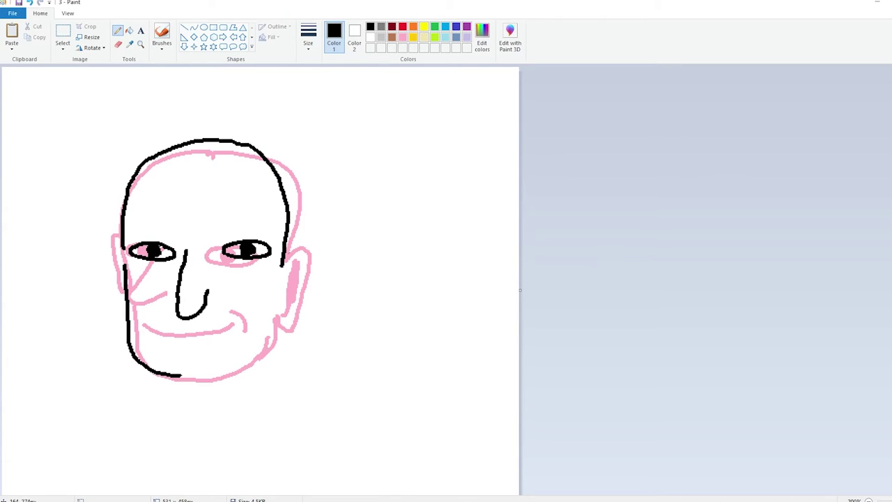
{"action": "left_click_drag", "start_coordinate": [161, 337], "coordinate": [253, 328]}
{"action": "left_click_drag", "start_coordinate": [244, 312], "coordinate": [262, 341]}
{"action": "mouse_move", "coordinate": [177, 377]}
{"action": "left_mouse_down"}
{"action": "mouse_move", "coordinate": [216, 375]}
{"action": "mouse_move", "coordinate": [270, 349]}
{"action": "mouse_move", "coordinate": [277, 310]}
{"action": "left_mouse_up"}
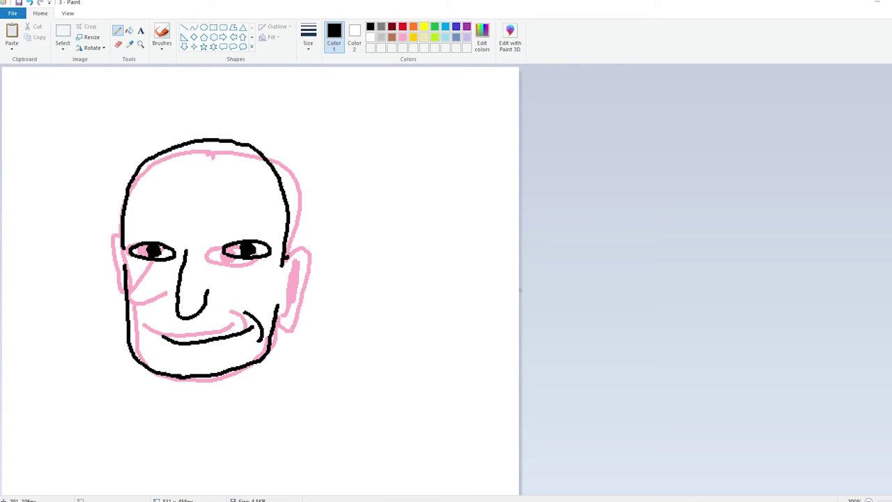
{"action": "mouse_move", "coordinate": [291, 245]}
{"action": "left_mouse_down"}
{"action": "mouse_move", "coordinate": [302, 307]}
{"action": "mouse_move", "coordinate": [278, 322]}
{"action": "left_mouse_up"}
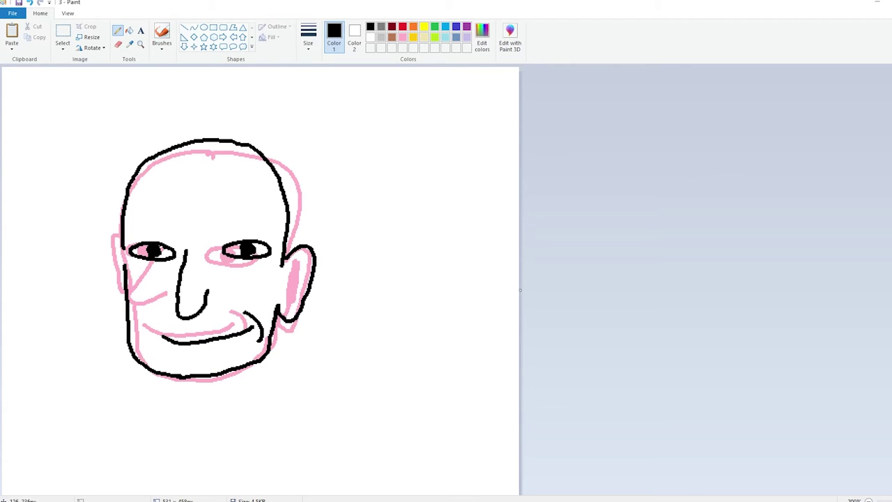
{"action": "mouse_move", "coordinate": [125, 301]}
{"action": "left_mouse_down"}
{"action": "mouse_move", "coordinate": [106, 274]}
{"action": "mouse_move", "coordinate": [121, 241]}
{"action": "left_mouse_up"}
{"action": "mouse_move", "coordinate": [118, 276]}
{"action": "left_mouse_down"}
{"action": "mouse_move", "coordinate": [123, 247]}
{"action": "mouse_move", "coordinate": [122, 288]}
{"action": "left_mouse_up"}
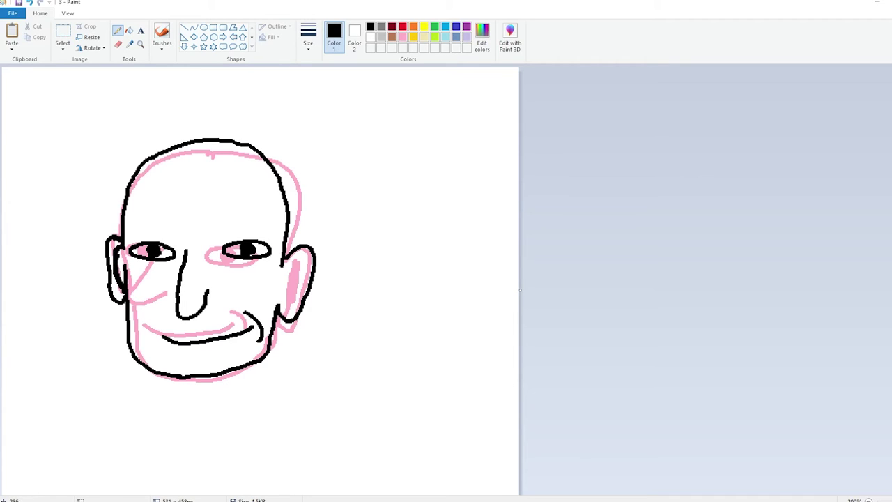
{"action": "left_click_drag", "start_coordinate": [295, 262], "coordinate": [289, 307]}
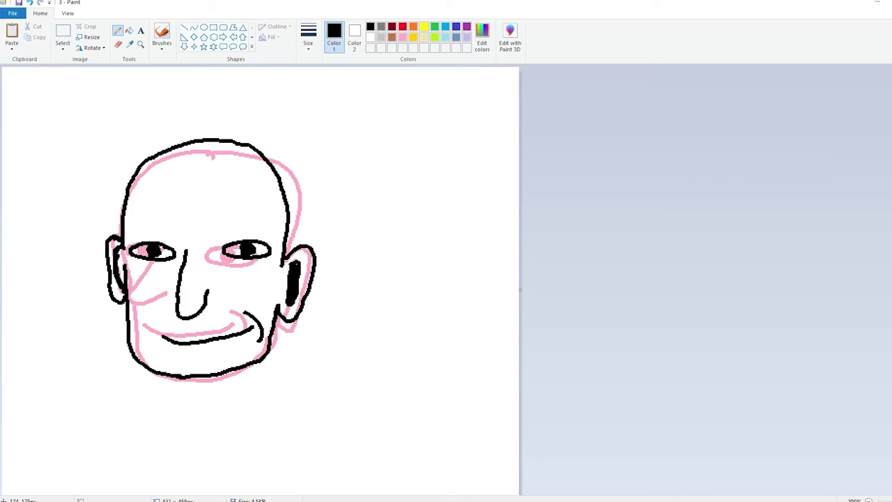
Step: Set Color 1 to light pink and erase only the pink guides from the fourth frame
{"action": "left_click", "coordinate": [63, 31]}
{"action": "left_click", "coordinate": [402, 37]}
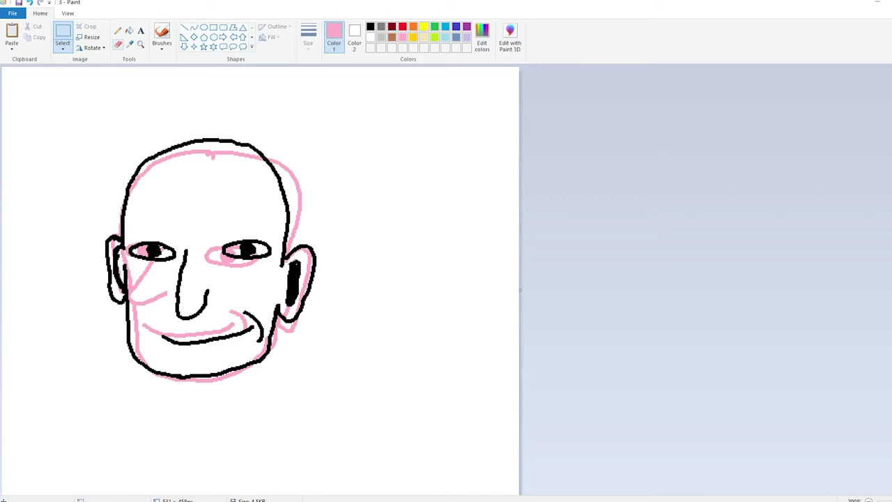
{"action": "left_click", "coordinate": [118, 44]}
{"action": "mouse_move", "coordinate": [214, 173]}
{"action": "left_mouse_down"}
{"action": "mouse_move", "coordinate": [171, 163]}
{"action": "mouse_move", "coordinate": [175, 170]}
{"action": "mouse_move", "coordinate": [116, 199]}
{"action": "mouse_move", "coordinate": [118, 238]}
{"action": "mouse_move", "coordinate": [132, 257]}
{"action": "mouse_move", "coordinate": [120, 304]}
{"action": "mouse_move", "coordinate": [144, 346]}
{"action": "mouse_move", "coordinate": [129, 256]}
{"action": "mouse_move", "coordinate": [156, 242]}
{"action": "mouse_move", "coordinate": [153, 304]}
{"action": "mouse_move", "coordinate": [167, 310]}
{"action": "mouse_move", "coordinate": [143, 326]}
{"action": "mouse_move", "coordinate": [163, 328]}
{"action": "mouse_move", "coordinate": [163, 340]}
{"action": "mouse_move", "coordinate": [249, 314]}
{"action": "mouse_move", "coordinate": [215, 332]}
{"action": "mouse_move", "coordinate": [207, 264]}
{"action": "mouse_move", "coordinate": [216, 234]}
{"action": "mouse_move", "coordinate": [240, 241]}
{"action": "mouse_move", "coordinate": [201, 265]}
{"action": "mouse_move", "coordinate": [245, 259]}
{"action": "mouse_move", "coordinate": [263, 245]}
{"action": "mouse_move", "coordinate": [216, 246]}
{"action": "mouse_move", "coordinate": [109, 295]}
{"action": "mouse_move", "coordinate": [142, 281]}
{"action": "mouse_move", "coordinate": [179, 384]}
{"action": "mouse_move", "coordinate": [133, 362]}
{"action": "mouse_move", "coordinate": [273, 339]}
{"action": "mouse_move", "coordinate": [185, 395]}
{"action": "mouse_move", "coordinate": [276, 330]}
{"action": "mouse_move", "coordinate": [269, 319]}
{"action": "mouse_move", "coordinate": [309, 279]}
{"action": "mouse_move", "coordinate": [311, 217]}
{"action": "mouse_move", "coordinate": [295, 230]}
{"action": "mouse_move", "coordinate": [297, 187]}
{"action": "mouse_move", "coordinate": [273, 149]}
{"action": "mouse_move", "coordinate": [254, 160]}
{"action": "mouse_move", "coordinate": [290, 210]}
{"action": "left_mouse_up"}
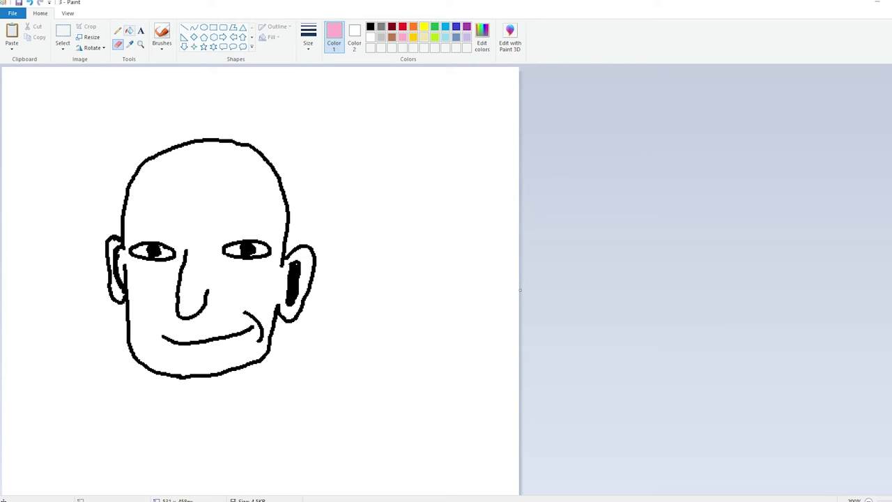
Step: Fill the fourth frame's eyes, nose, ears, head outline and smile with light pink, and set Color 1 to black
{"action": "left_click", "coordinate": [129, 30]}
{"action": "left_click", "coordinate": [247, 249]}
{"action": "left_click", "coordinate": [294, 283]}
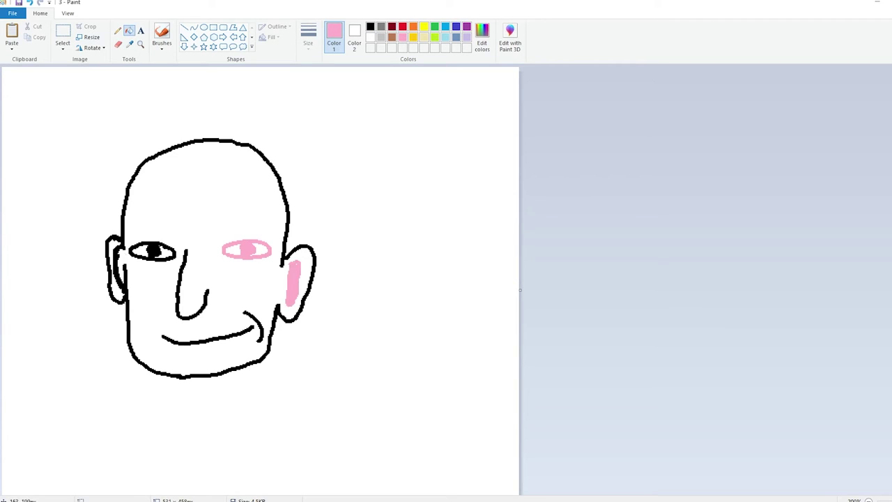
{"action": "left_click", "coordinate": [220, 211]}
{"action": "key", "text": "ctrl+z"}
{"action": "left_click", "coordinate": [181, 267]}
{"action": "left_click", "coordinate": [153, 250]}
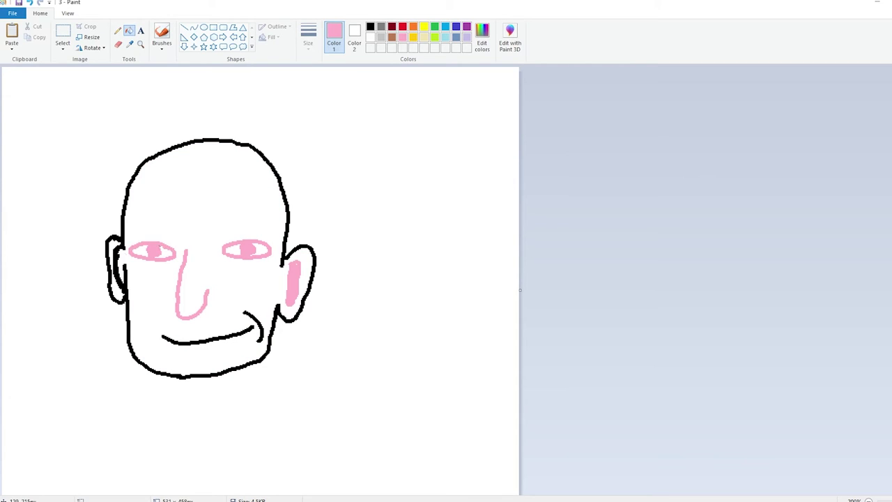
{"action": "left_click", "coordinate": [125, 285]}
{"action": "left_click", "coordinate": [218, 338]}
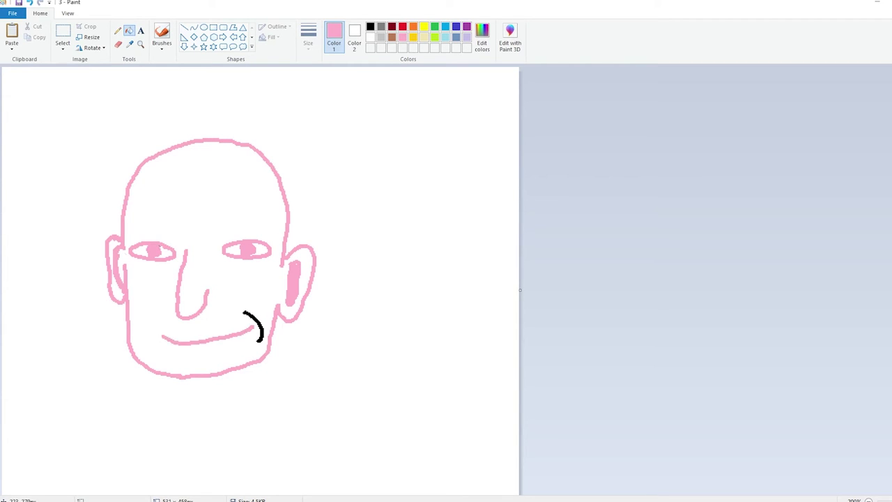
{"action": "left_click", "coordinate": [261, 330]}
{"action": "left_click", "coordinate": [370, 27]}
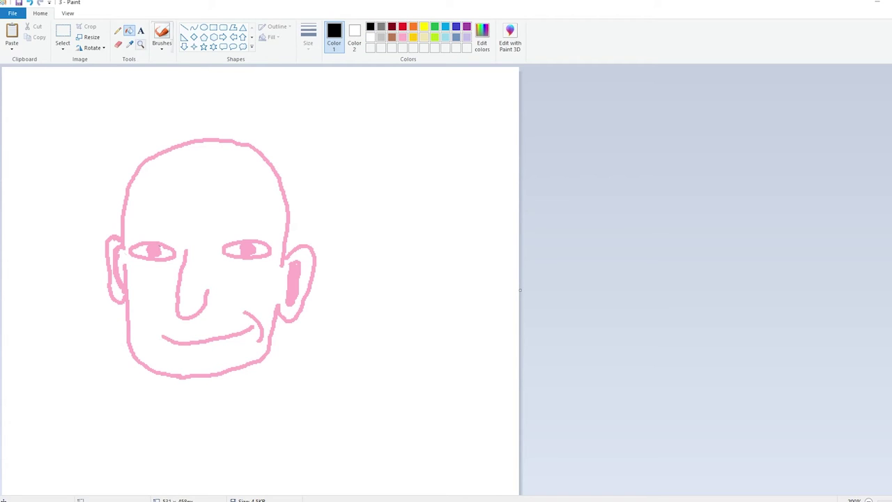
Step: Undo all of the pink fills on the fourth frame
{"action": "key", "text": "ctrl+z"}
{"action": "key", "text": "ctrl+z"}
{"action": "key", "text": "ctrl+z"}
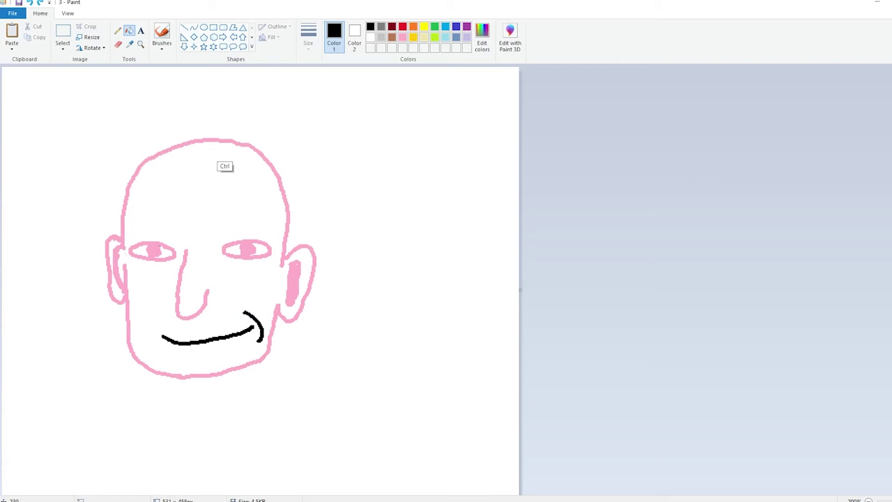
{"action": "key", "text": "ctrl+z"}
{"action": "key", "text": "ctrl+z"}
{"action": "key", "text": "ctrl+z"}
{"action": "key", "text": "ctrl+z"}
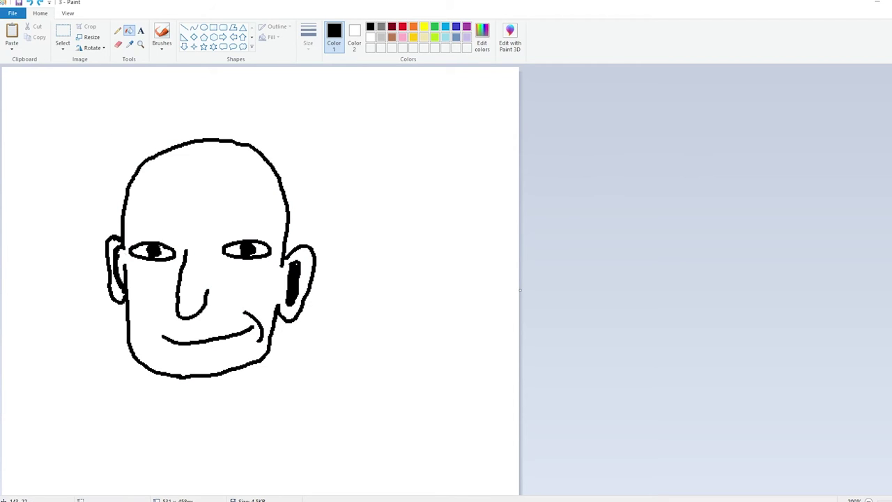
Step: Save the black fourth frame as a PNG named 4 in the head folder
{"action": "left_click", "coordinate": [12, 13]}
{"action": "mouse_move", "coordinate": [80, 95]}
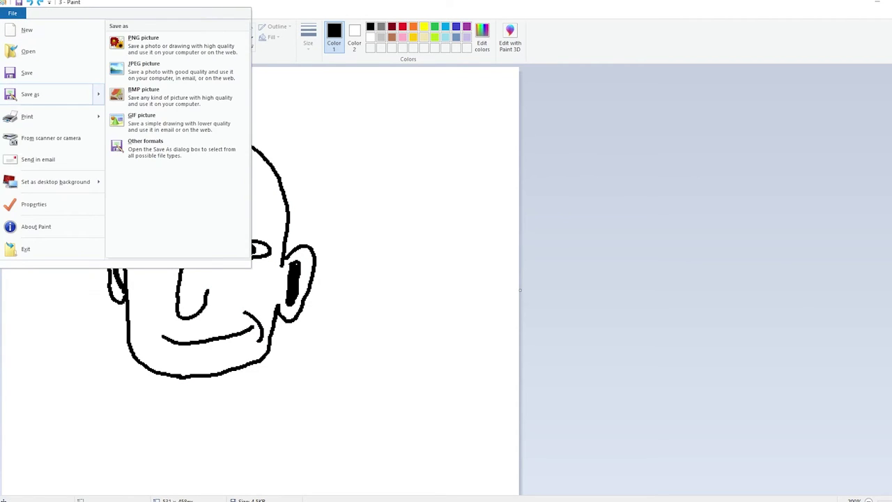
{"action": "left_click", "coordinate": [143, 42]}
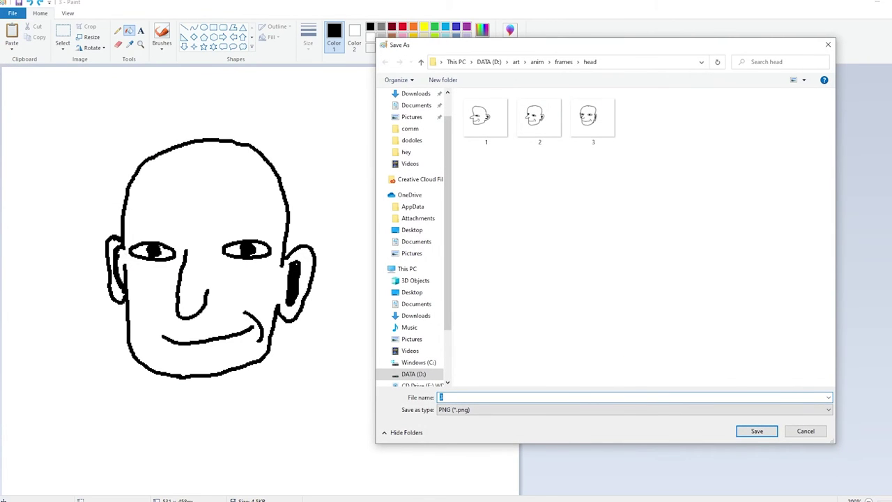
{"action": "left_click", "coordinate": [746, 427]}
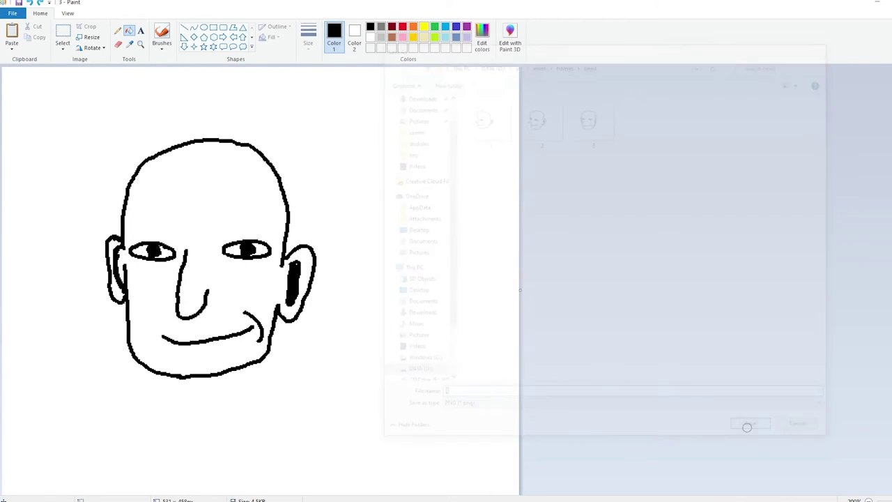
Step: Recolor the saved fourth frame's lines light pink with the fill tool as guides for the fifth frame
{"action": "left_click", "coordinate": [402, 37]}
{"action": "left_click", "coordinate": [246, 248]}
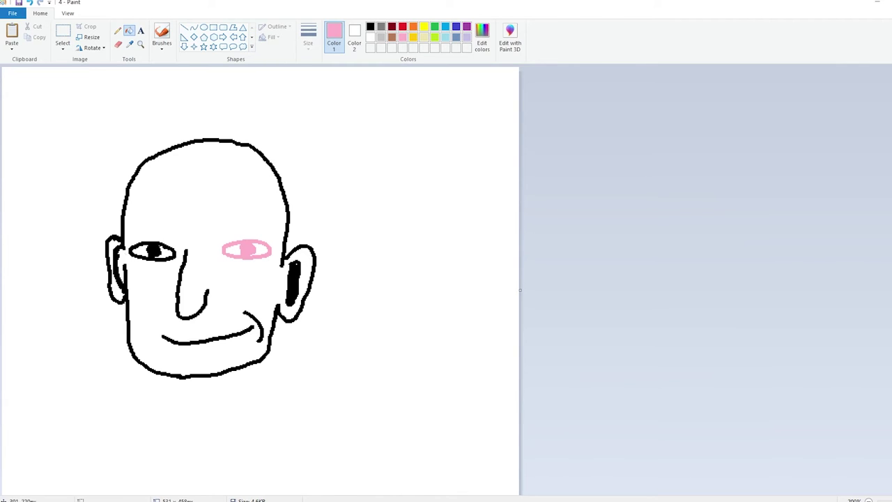
{"action": "left_click", "coordinate": [293, 282]}
{"action": "left_click", "coordinate": [287, 223]}
{"action": "left_click", "coordinate": [153, 251]}
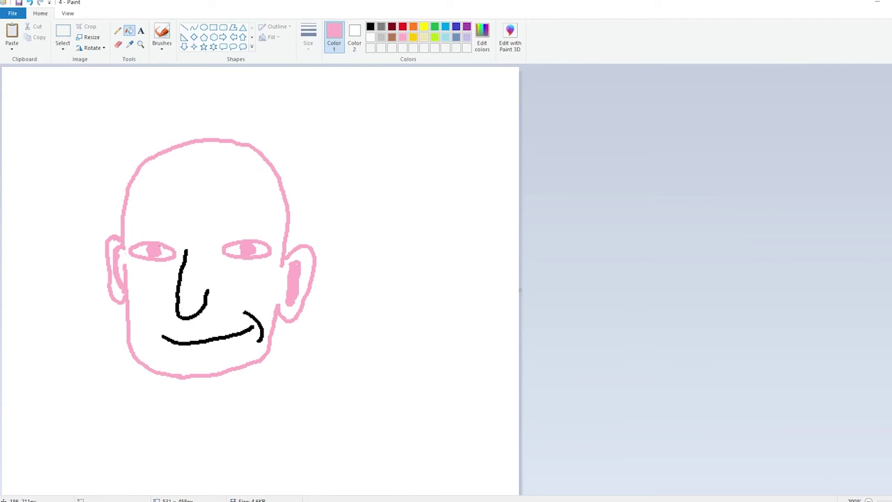
{"action": "left_click", "coordinate": [178, 293]}
{"action": "left_click", "coordinate": [209, 339]}
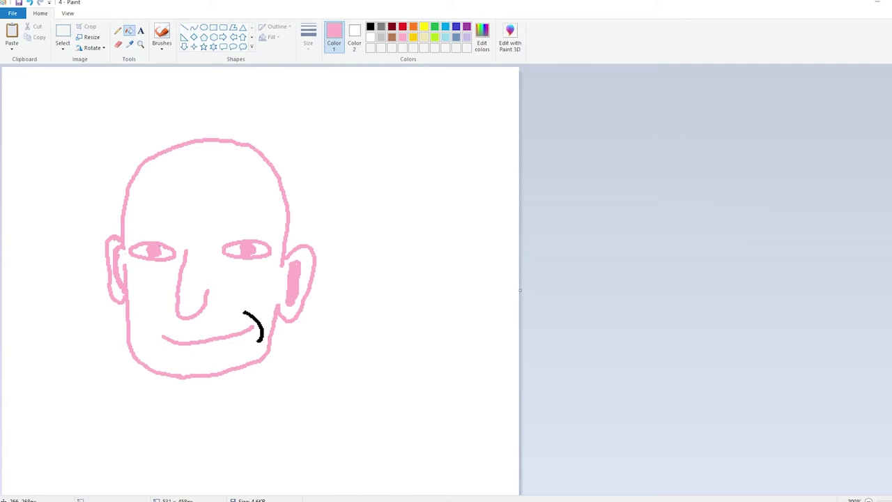
{"action": "left_click", "coordinate": [251, 317]}
Step: Draw the fifth frame's two eyes and nose in black with the pencil, turned further right than the pink guides
{"action": "left_click", "coordinate": [370, 26]}
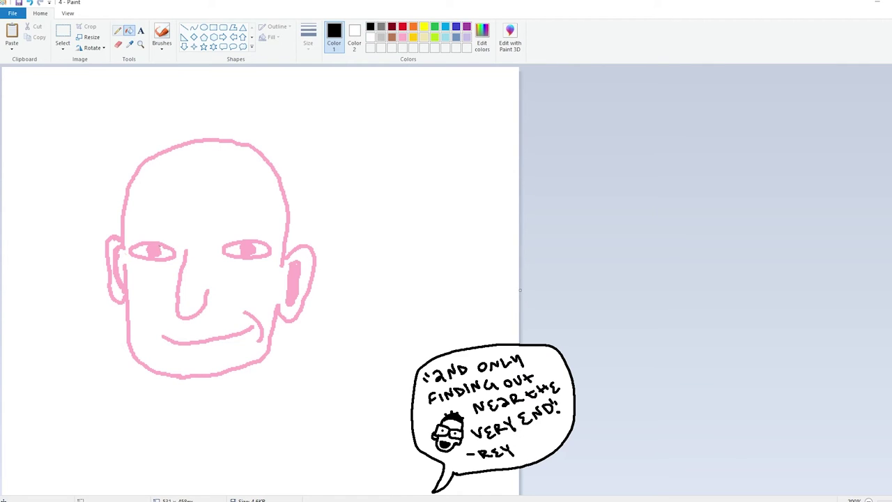
{"action": "left_click", "coordinate": [117, 31]}
{"action": "mouse_move", "coordinate": [234, 245]}
{"action": "left_mouse_down"}
{"action": "mouse_move", "coordinate": [277, 246]}
{"action": "mouse_move", "coordinate": [249, 259]}
{"action": "mouse_move", "coordinate": [262, 250]}
{"action": "left_mouse_up"}
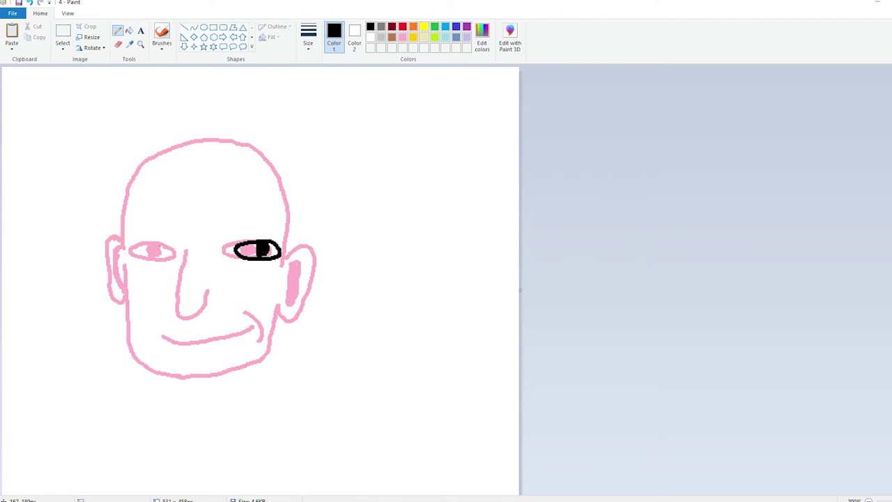
{"action": "mouse_move", "coordinate": [164, 256]}
{"action": "left_mouse_down"}
{"action": "mouse_move", "coordinate": [140, 249]}
{"action": "mouse_move", "coordinate": [141, 236]}
{"action": "mouse_move", "coordinate": [169, 232]}
{"action": "mouse_move", "coordinate": [184, 244]}
{"action": "mouse_move", "coordinate": [162, 257]}
{"action": "left_mouse_up"}
{"action": "key", "text": "ctrl+z"}
{"action": "key", "text": "ctrl+z"}
{"action": "mouse_move", "coordinate": [173, 257]}
{"action": "left_mouse_down"}
{"action": "mouse_move", "coordinate": [141, 244]}
{"action": "mouse_move", "coordinate": [188, 254]}
{"action": "mouse_move", "coordinate": [163, 257]}
{"action": "mouse_move", "coordinate": [170, 250]}
{"action": "left_mouse_up"}
{"action": "left_click_drag", "start_coordinate": [226, 243], "coordinate": [234, 296]}
Step: Draw the fifth frame's skull and both ears in black, shading the inside of the left ear
{"action": "mouse_move", "coordinate": [126, 252]}
{"action": "left_mouse_down"}
{"action": "mouse_move", "coordinate": [106, 242]}
{"action": "mouse_move", "coordinate": [90, 264]}
{"action": "mouse_move", "coordinate": [106, 305]}
{"action": "left_mouse_up"}
{"action": "mouse_move", "coordinate": [124, 250]}
{"action": "left_mouse_down"}
{"action": "mouse_move", "coordinate": [123, 209]}
{"action": "mouse_move", "coordinate": [194, 135]}
{"action": "mouse_move", "coordinate": [254, 165]}
{"action": "left_mouse_up"}
{"action": "key", "text": "ctrl+z"}
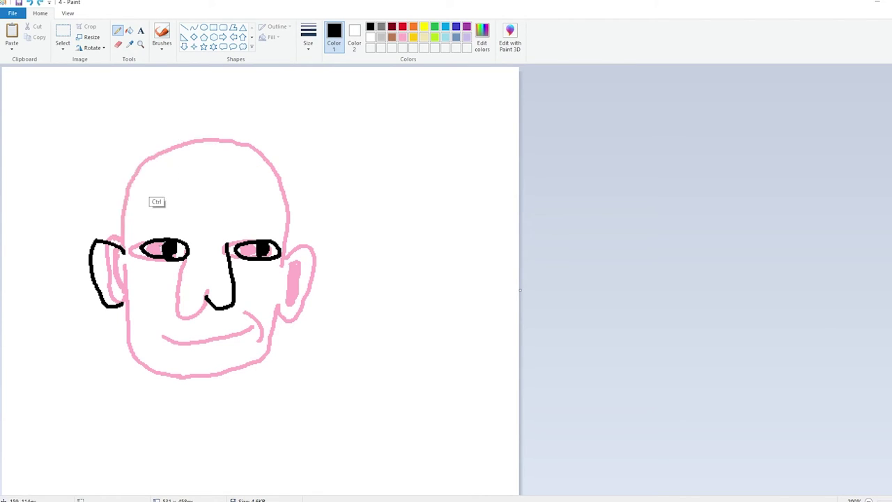
{"action": "mouse_move", "coordinate": [124, 248]}
{"action": "left_mouse_down"}
{"action": "mouse_move", "coordinate": [139, 155]}
{"action": "mouse_move", "coordinate": [240, 144]}
{"action": "mouse_move", "coordinate": [286, 192]}
{"action": "mouse_move", "coordinate": [299, 315]}
{"action": "mouse_move", "coordinate": [277, 309]}
{"action": "left_mouse_up"}
{"action": "left_click_drag", "start_coordinate": [101, 253], "coordinate": [119, 296]}
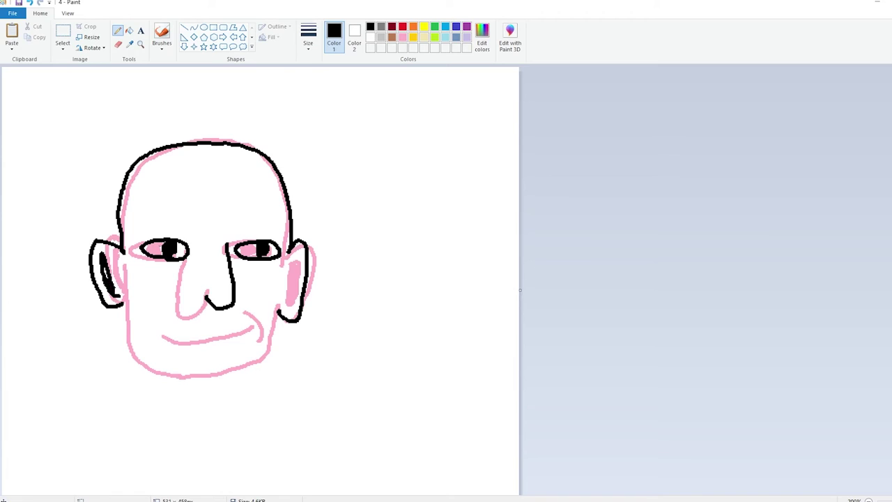
{"action": "left_click_drag", "start_coordinate": [103, 252], "coordinate": [116, 262]}
Step: Add the fifth frame's jaw, smile with cheek crease and right ear's inner shading in black
{"action": "mouse_move", "coordinate": [129, 313]}
{"action": "left_mouse_down"}
{"action": "mouse_move", "coordinate": [148, 365]}
{"action": "mouse_move", "coordinate": [202, 388]}
{"action": "mouse_move", "coordinate": [253, 374]}
{"action": "mouse_move", "coordinate": [277, 317]}
{"action": "left_mouse_up"}
{"action": "left_click_drag", "start_coordinate": [202, 341], "coordinate": [264, 328]}
{"action": "mouse_move", "coordinate": [293, 259]}
{"action": "left_mouse_down"}
{"action": "mouse_move", "coordinate": [289, 303]}
{"action": "mouse_move", "coordinate": [297, 291]}
{"action": "left_mouse_up"}
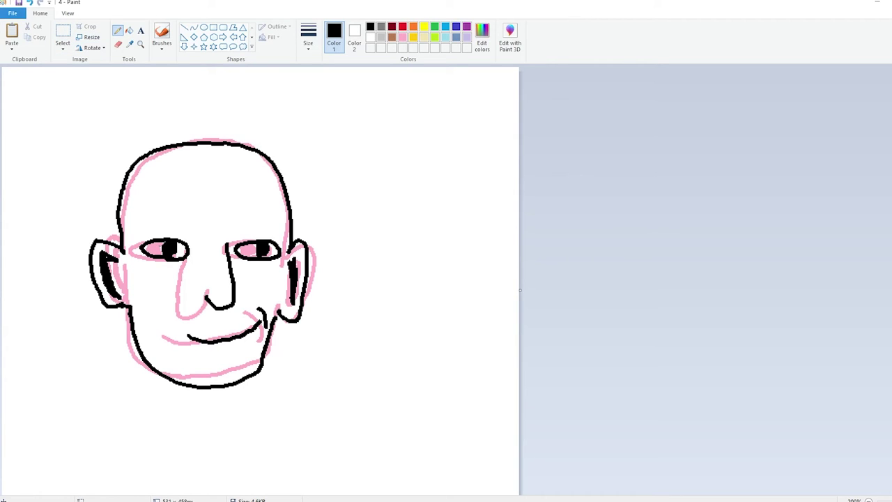
Step: Erase all the pink guide lines from the fifth frame with the eraser, replacing only light pink with white
{"action": "left_click", "coordinate": [117, 43]}
{"action": "left_click", "coordinate": [402, 37]}
{"action": "mouse_move", "coordinate": [118, 173]}
{"action": "left_mouse_down"}
{"action": "mouse_move", "coordinate": [118, 286]}
{"action": "mouse_move", "coordinate": [99, 231]}
{"action": "mouse_move", "coordinate": [93, 247]}
{"action": "mouse_move", "coordinate": [108, 300]}
{"action": "mouse_move", "coordinate": [140, 341]}
{"action": "mouse_move", "coordinate": [124, 319]}
{"action": "mouse_move", "coordinate": [123, 355]}
{"action": "mouse_move", "coordinate": [194, 378]}
{"action": "mouse_move", "coordinate": [237, 373]}
{"action": "mouse_move", "coordinate": [242, 363]}
{"action": "mouse_move", "coordinate": [189, 341]}
{"action": "mouse_move", "coordinate": [203, 337]}
{"action": "mouse_move", "coordinate": [183, 330]}
{"action": "mouse_move", "coordinate": [258, 322]}
{"action": "mouse_move", "coordinate": [251, 348]}
{"action": "left_mouse_up"}
{"action": "key", "text": "ctrl+z"}
{"action": "key", "text": "super+a"}
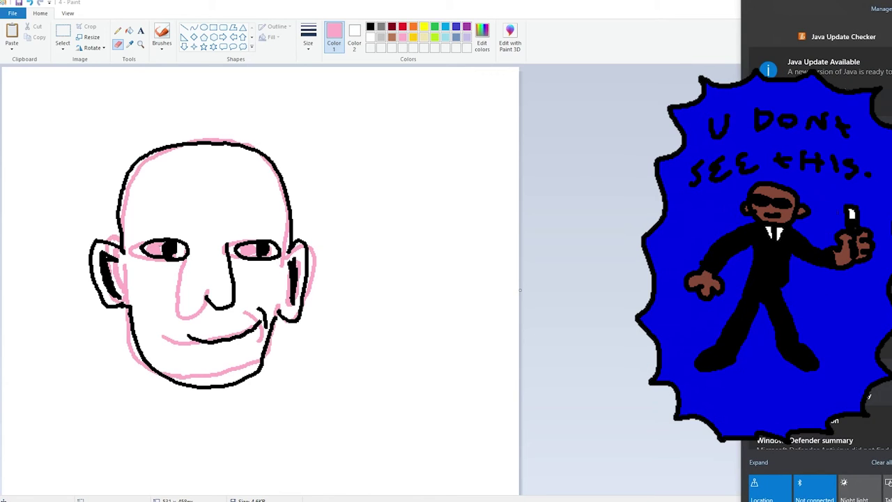
{"action": "left_click", "coordinate": [612, 341]}
{"action": "scroll", "coordinate": [443, 254], "scroll_direction": "up", "scroll_amount": 1}
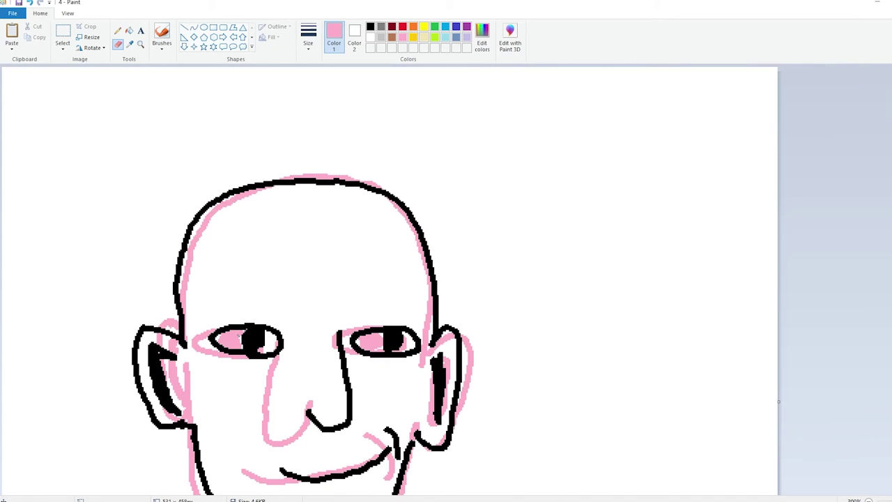
{"action": "scroll", "coordinate": [442, 254], "scroll_direction": "down", "scroll_amount": 1}
{"action": "mouse_move", "coordinate": [185, 278]}
{"action": "left_mouse_down"}
{"action": "mouse_move", "coordinate": [182, 323]}
{"action": "mouse_move", "coordinate": [188, 277]}
{"action": "mouse_move", "coordinate": [199, 303]}
{"action": "left_mouse_up"}
{"action": "mouse_move", "coordinate": [179, 335]}
{"action": "left_mouse_down"}
{"action": "mouse_move", "coordinate": [172, 371]}
{"action": "mouse_move", "coordinate": [105, 298]}
{"action": "mouse_move", "coordinate": [123, 246]}
{"action": "mouse_move", "coordinate": [105, 243]}
{"action": "mouse_move", "coordinate": [110, 253]}
{"action": "mouse_move", "coordinate": [125, 158]}
{"action": "mouse_move", "coordinate": [211, 135]}
{"action": "mouse_move", "coordinate": [248, 144]}
{"action": "mouse_move", "coordinate": [284, 212]}
{"action": "mouse_move", "coordinate": [283, 280]}
{"action": "mouse_move", "coordinate": [296, 284]}
{"action": "mouse_move", "coordinate": [301, 318]}
{"action": "mouse_move", "coordinate": [309, 314]}
{"action": "mouse_move", "coordinate": [281, 342]}
{"action": "mouse_move", "coordinate": [285, 271]}
{"action": "mouse_move", "coordinate": [280, 346]}
{"action": "mouse_move", "coordinate": [266, 334]}
{"action": "mouse_move", "coordinate": [214, 384]}
{"action": "mouse_move", "coordinate": [165, 384]}
{"action": "left_mouse_up"}
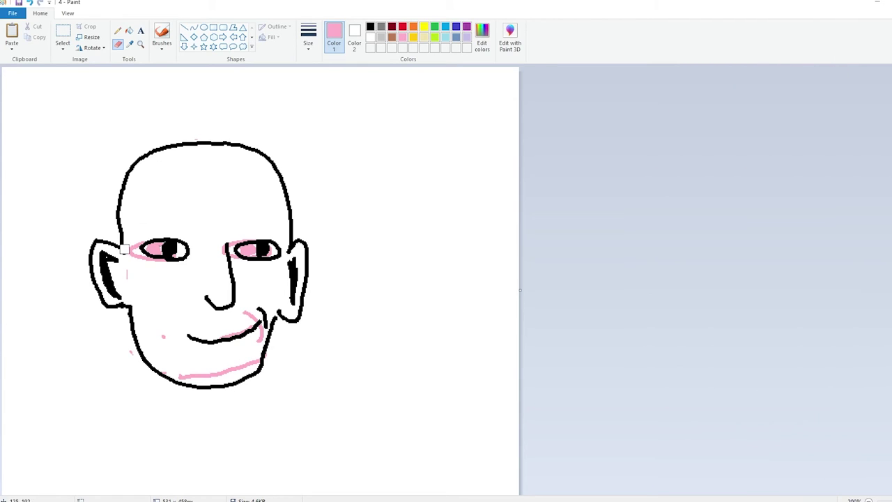
{"action": "mouse_move", "coordinate": [124, 273]}
{"action": "left_mouse_down"}
{"action": "mouse_move", "coordinate": [141, 278]}
{"action": "mouse_move", "coordinate": [154, 248]}
{"action": "left_mouse_up"}
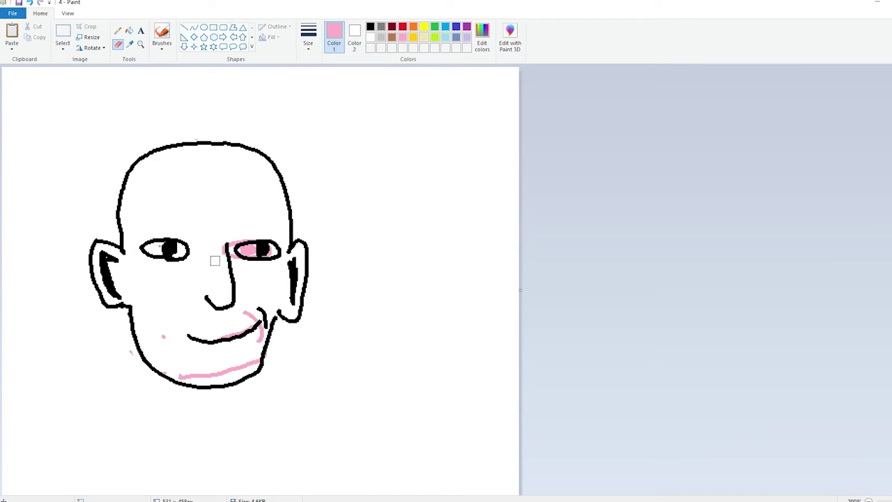
{"action": "mouse_move", "coordinate": [247, 257]}
{"action": "left_mouse_down"}
{"action": "mouse_move", "coordinate": [228, 240]}
{"action": "mouse_move", "coordinate": [260, 306]}
{"action": "mouse_move", "coordinate": [262, 332]}
{"action": "mouse_move", "coordinate": [157, 339]}
{"action": "mouse_move", "coordinate": [178, 338]}
{"action": "mouse_move", "coordinate": [215, 371]}
{"action": "mouse_move", "coordinate": [245, 362]}
{"action": "mouse_move", "coordinate": [168, 379]}
{"action": "mouse_move", "coordinate": [187, 383]}
{"action": "mouse_move", "coordinate": [138, 337]}
{"action": "left_mouse_up"}
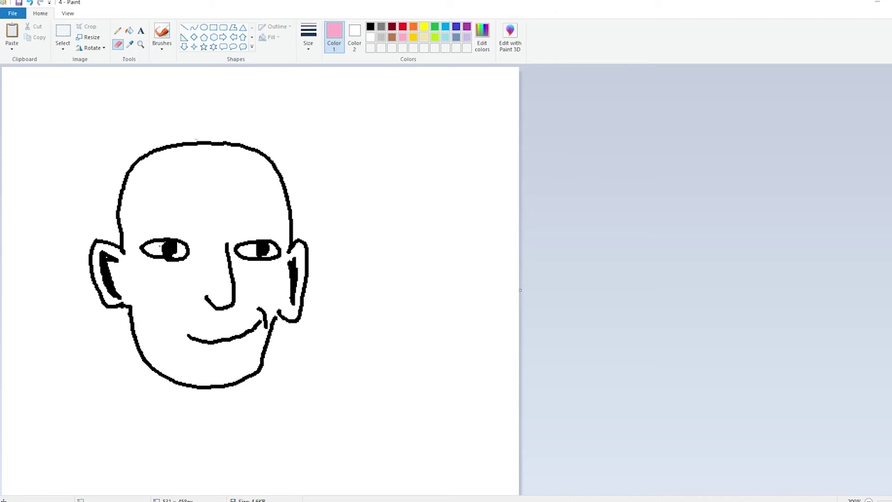
Step: Save the cleaned fifth frame as a PNG picture named 5 in the head folder
{"action": "left_click", "coordinate": [13, 12]}
{"action": "mouse_move", "coordinate": [30, 94]}
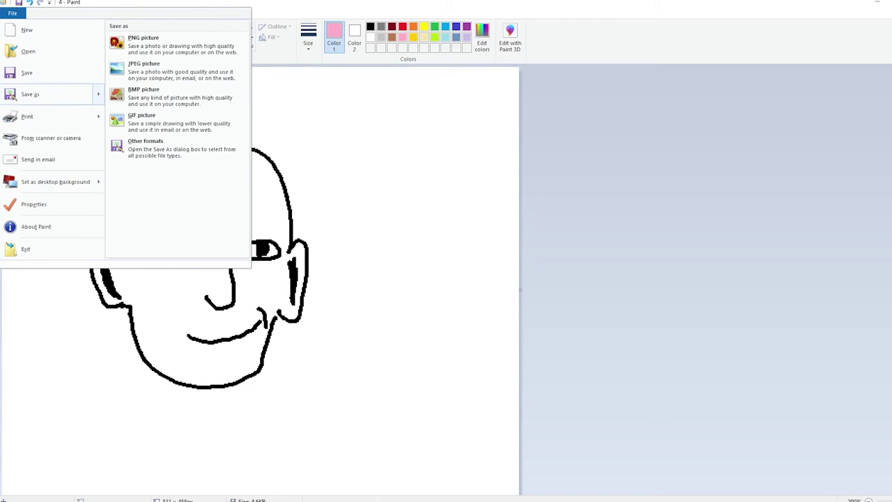
{"action": "left_click", "coordinate": [143, 43]}
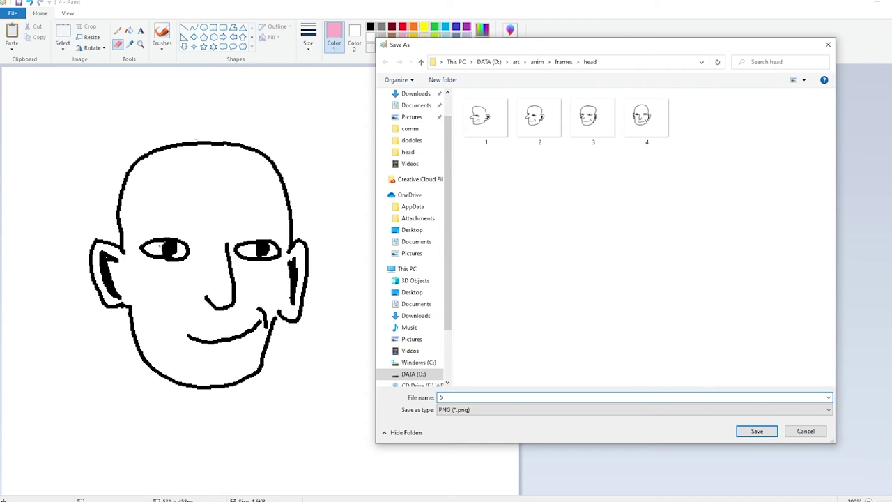
{"action": "key", "text": "Return"}
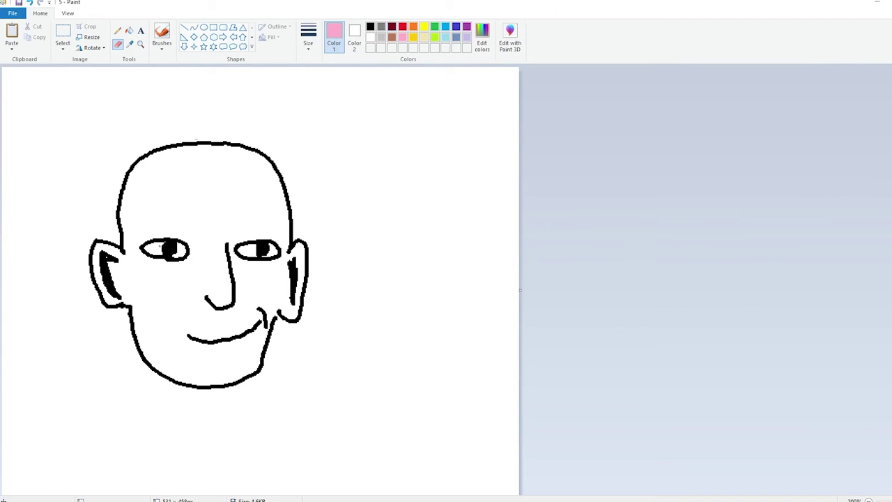
Step: Recolor the saved fifth frame's lines light pink with the fill tool as guides for the sixth frame
{"action": "left_click", "coordinate": [129, 30]}
{"action": "left_click", "coordinate": [160, 245]}
{"action": "left_click", "coordinate": [197, 142]}
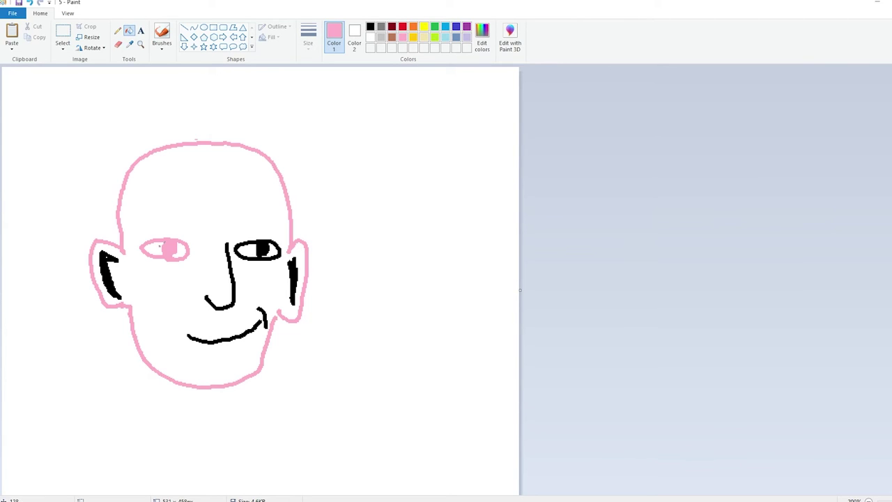
{"action": "left_click", "coordinate": [109, 275]}
{"action": "left_click", "coordinate": [258, 250]}
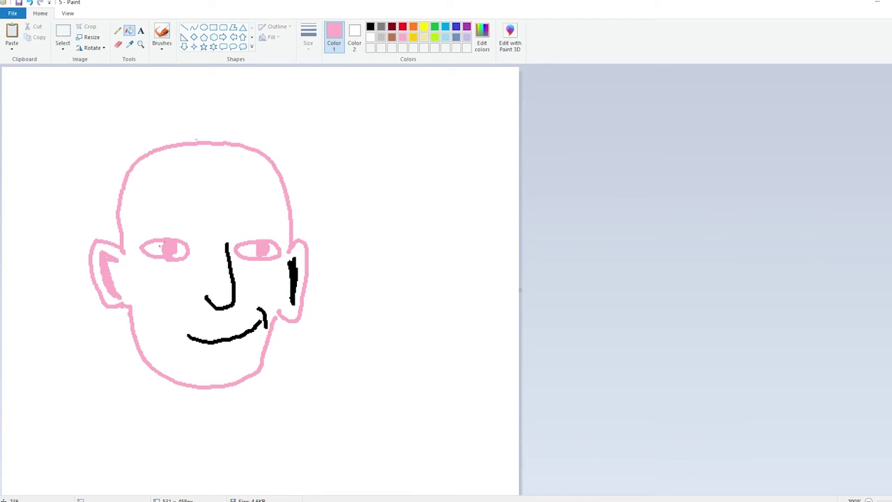
{"action": "left_click", "coordinate": [228, 265]}
{"action": "left_click", "coordinate": [293, 280]}
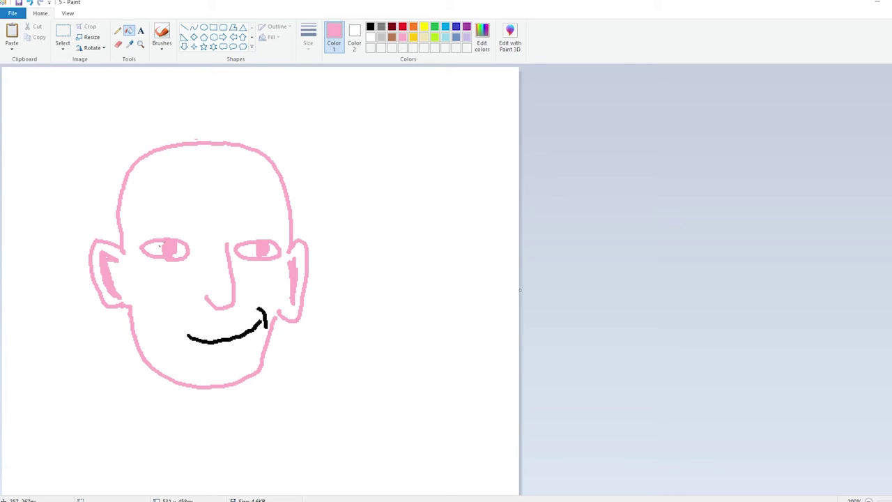
{"action": "left_click", "coordinate": [254, 327]}
{"action": "left_click", "coordinate": [259, 310]}
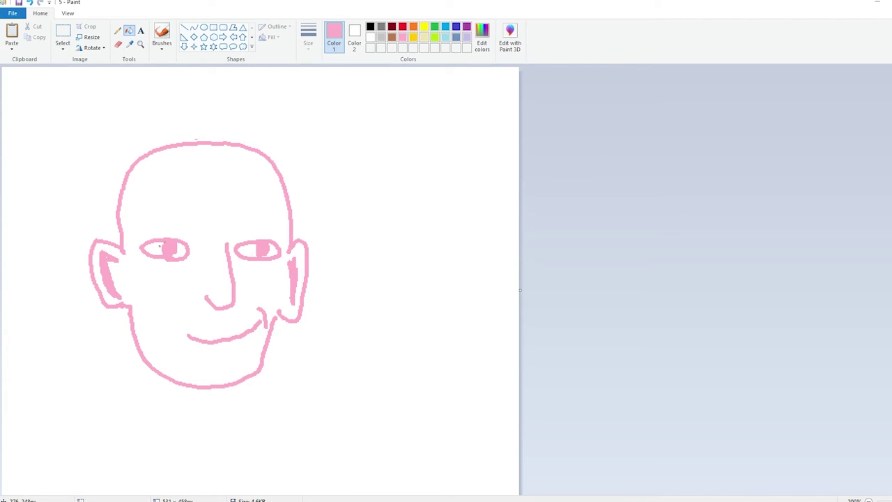
Step: Try light pink test strokes beside the head with the pencil and Calligraphy brush 2, undoing each one
{"action": "left_click", "coordinate": [118, 31]}
{"action": "left_click_drag", "start_coordinate": [177, 104], "coordinate": [392, 144]}
{"action": "key", "text": "ctrl+z"}
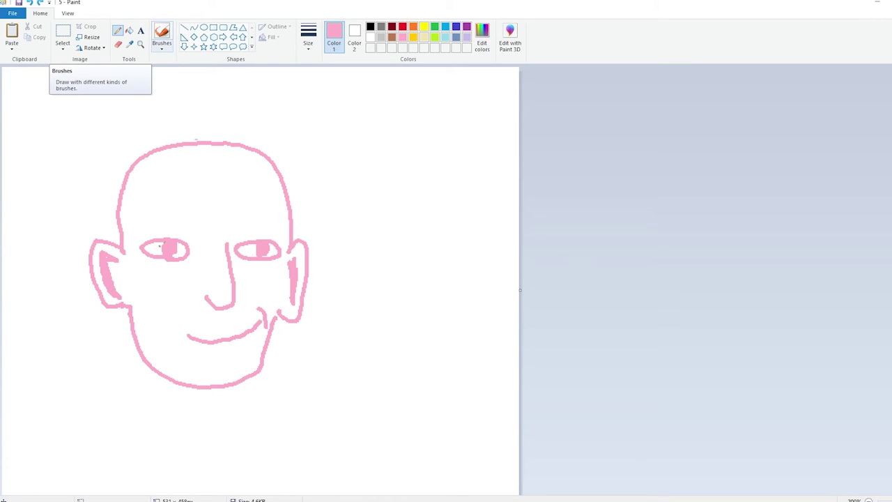
{"action": "left_click", "coordinate": [161, 43]}
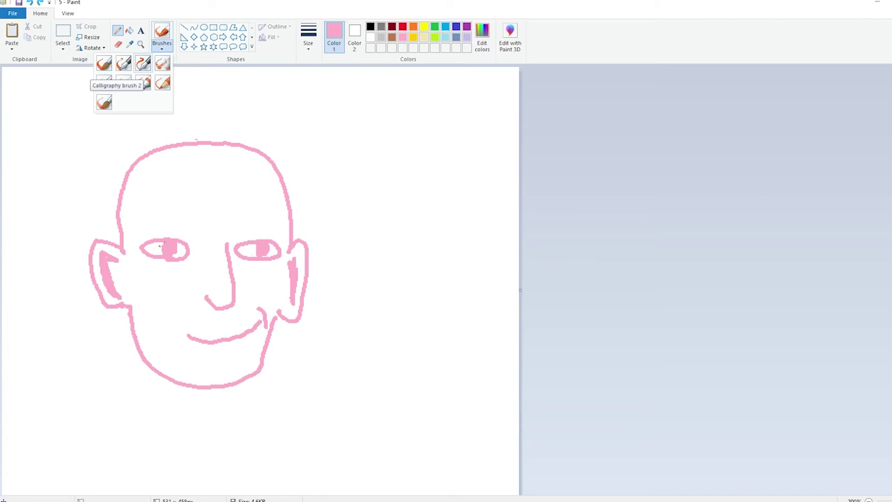
{"action": "left_click", "coordinate": [143, 63]}
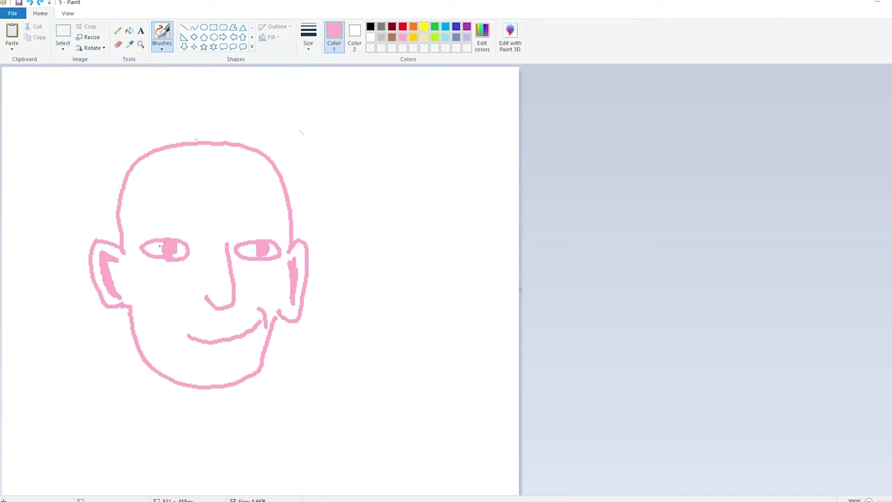
{"action": "mouse_move", "coordinate": [294, 113]}
{"action": "left_mouse_down"}
{"action": "mouse_move", "coordinate": [399, 167]}
{"action": "mouse_move", "coordinate": [447, 155]}
{"action": "mouse_move", "coordinate": [432, 228]}
{"action": "left_mouse_up"}
{"action": "key", "text": "ctrl+z"}
Step: Paint four diagonal light pink strokes with a calligraphy brush in the blank area right of the head
{"action": "left_click", "coordinate": [162, 43]}
{"action": "left_click", "coordinate": [103, 63]}
{"action": "left_click", "coordinate": [161, 43]}
{"action": "left_click", "coordinate": [123, 64]}
{"action": "mouse_move", "coordinate": [279, 125]}
{"action": "left_mouse_down"}
{"action": "mouse_move", "coordinate": [349, 159]}
{"action": "mouse_move", "coordinate": [440, 247]}
{"action": "left_mouse_up"}
{"action": "mouse_move", "coordinate": [384, 159]}
{"action": "left_mouse_down"}
{"action": "mouse_move", "coordinate": [458, 233]}
{"action": "mouse_move", "coordinate": [468, 216]}
{"action": "left_mouse_up"}
{"action": "left_click_drag", "start_coordinate": [341, 184], "coordinate": [382, 234]}
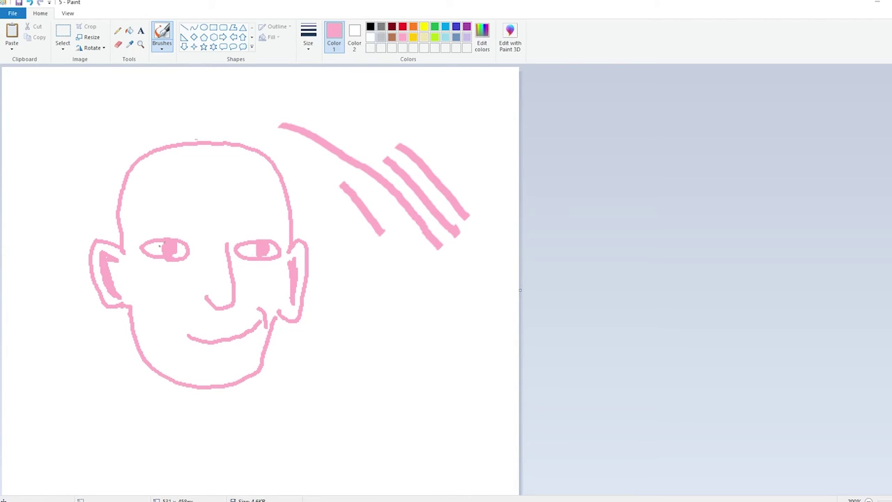
Step: Draw the sixth frame's nose and two eyes in black with the pencil, turned further right than the pink guides
{"action": "left_click", "coordinate": [370, 27]}
{"action": "left_click", "coordinate": [117, 31]}
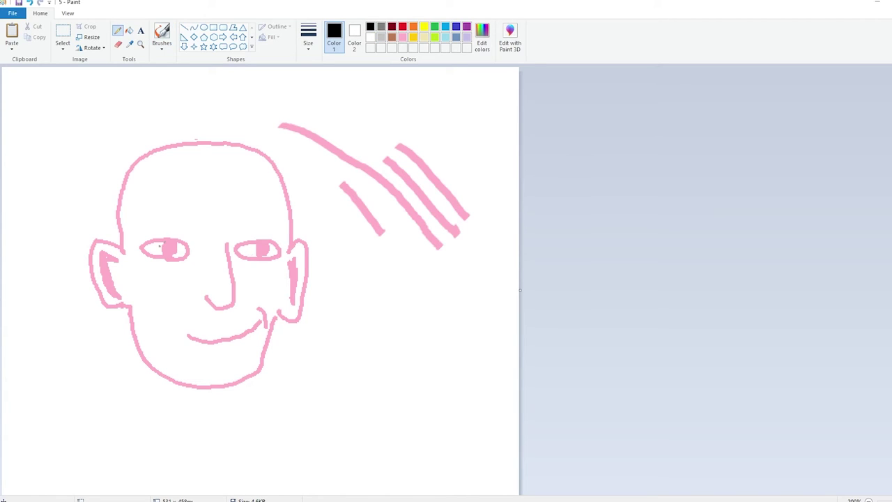
{"action": "left_click", "coordinate": [307, 38]}
{"action": "left_click", "coordinate": [296, 124]}
{"action": "mouse_move", "coordinate": [232, 246]}
{"action": "left_mouse_down"}
{"action": "mouse_move", "coordinate": [252, 298]}
{"action": "mouse_move", "coordinate": [230, 301]}
{"action": "left_mouse_up"}
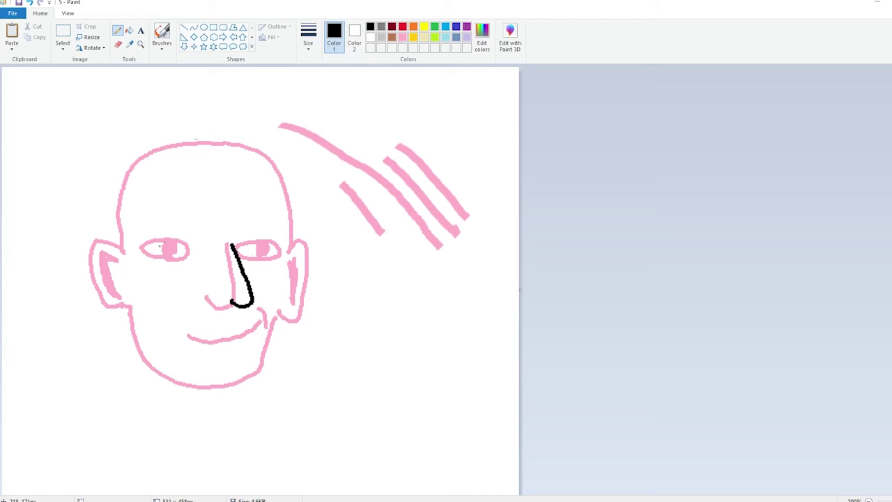
{"action": "mouse_move", "coordinate": [190, 255]}
{"action": "left_mouse_down"}
{"action": "mouse_move", "coordinate": [156, 254]}
{"action": "mouse_move", "coordinate": [171, 240]}
{"action": "mouse_move", "coordinate": [200, 255]}
{"action": "mouse_move", "coordinate": [185, 248]}
{"action": "left_mouse_up"}
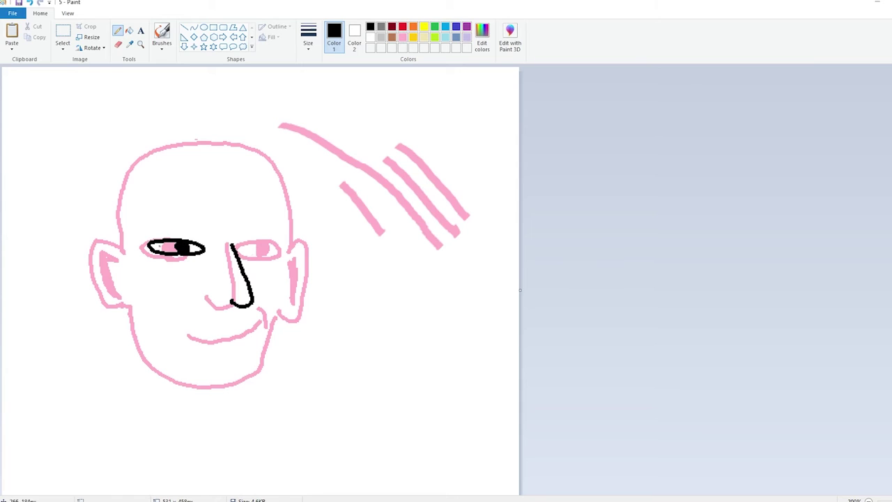
{"action": "mouse_move", "coordinate": [251, 246]}
{"action": "left_mouse_down"}
{"action": "mouse_move", "coordinate": [293, 244]}
{"action": "mouse_move", "coordinate": [252, 251]}
{"action": "mouse_move", "coordinate": [280, 252]}
{"action": "left_mouse_up"}
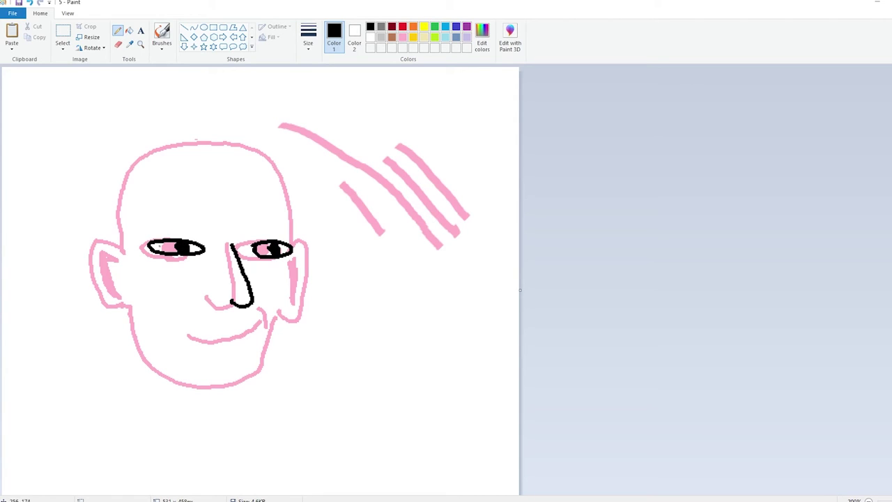
Step: Outline the sixth frame's skull, jaw and both ears in black, and add the smile with its cheek crease
{"action": "mouse_move", "coordinate": [124, 247]}
{"action": "left_mouse_down"}
{"action": "mouse_move", "coordinate": [84, 247]}
{"action": "mouse_move", "coordinate": [87, 278]}
{"action": "mouse_move", "coordinate": [105, 307]}
{"action": "mouse_move", "coordinate": [131, 303]}
{"action": "mouse_move", "coordinate": [153, 350]}
{"action": "mouse_move", "coordinate": [176, 371]}
{"action": "mouse_move", "coordinate": [212, 381]}
{"action": "mouse_move", "coordinate": [260, 367]}
{"action": "left_mouse_up"}
{"action": "key", "text": "ctrl+z"}
{"action": "key", "text": "ctrl+z"}
{"action": "mouse_move", "coordinate": [134, 252]}
{"action": "left_mouse_down"}
{"action": "mouse_move", "coordinate": [123, 244]}
{"action": "mouse_move", "coordinate": [110, 291]}
{"action": "mouse_move", "coordinate": [145, 295]}
{"action": "mouse_move", "coordinate": [206, 381]}
{"action": "mouse_move", "coordinate": [256, 370]}
{"action": "mouse_move", "coordinate": [298, 248]}
{"action": "mouse_move", "coordinate": [286, 301]}
{"action": "left_mouse_up"}
{"action": "mouse_move", "coordinate": [294, 251]}
{"action": "left_mouse_down"}
{"action": "mouse_move", "coordinate": [283, 159]}
{"action": "mouse_move", "coordinate": [195, 129]}
{"action": "mouse_move", "coordinate": [124, 186]}
{"action": "mouse_move", "coordinate": [120, 239]}
{"action": "left_mouse_up"}
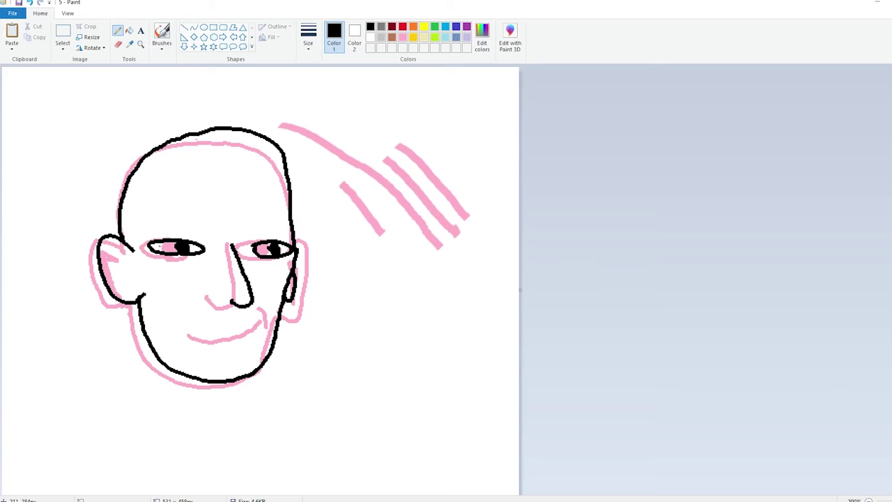
{"action": "mouse_move", "coordinate": [207, 332]}
{"action": "left_mouse_down"}
{"action": "mouse_move", "coordinate": [266, 316]}
{"action": "mouse_move", "coordinate": [279, 301]}
{"action": "left_mouse_up"}
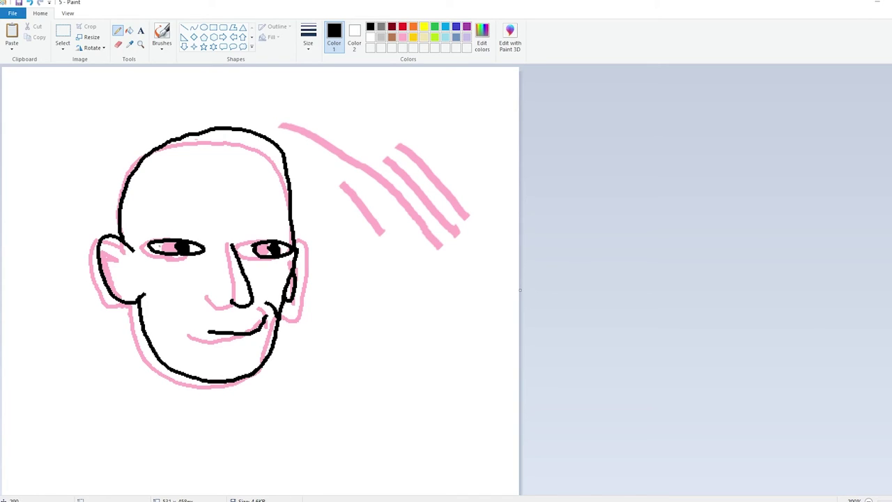
Step: Strip the sixth frame's pink guides by deleting the full-canvas selection, setting Color 2 to light pink and undoing the deletion
{"action": "left_click", "coordinate": [62, 35]}
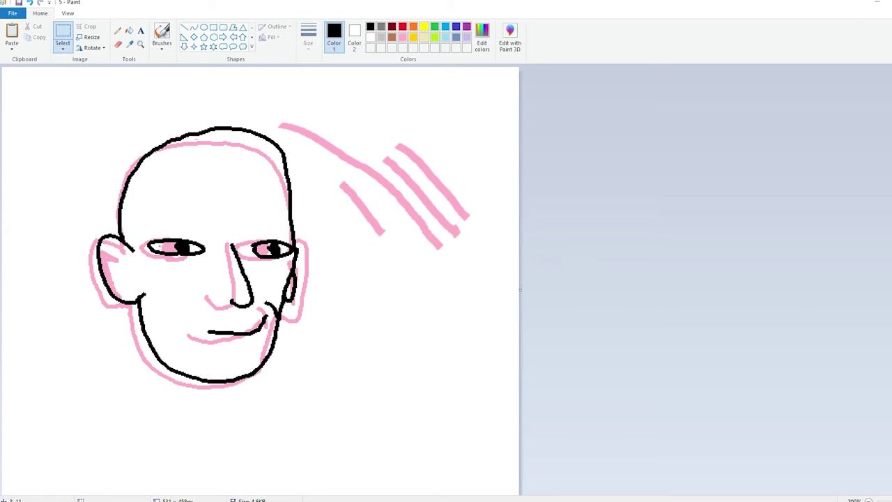
{"action": "left_click_drag", "start_coordinate": [15, 80], "coordinate": [519, 494]}
{"action": "key", "text": "Escape"}
{"action": "key", "text": "Delete"}
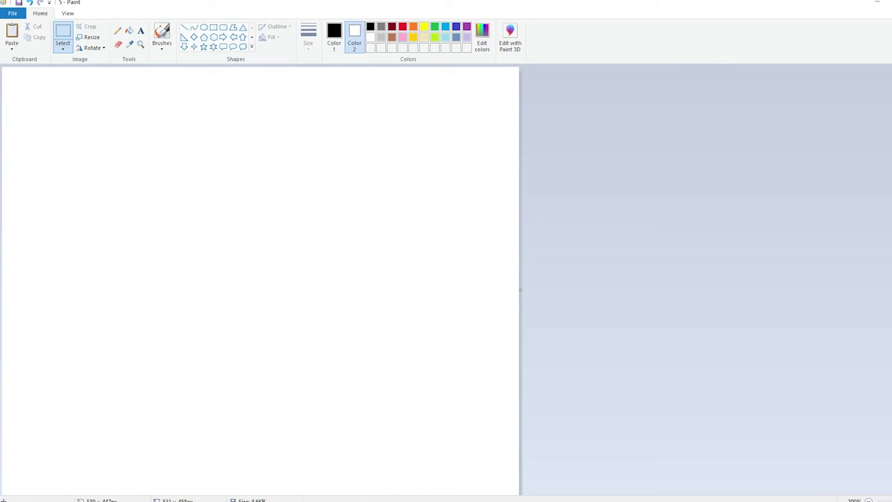
{"action": "left_click", "coordinate": [402, 37]}
{"action": "key", "text": "ctrl+z"}
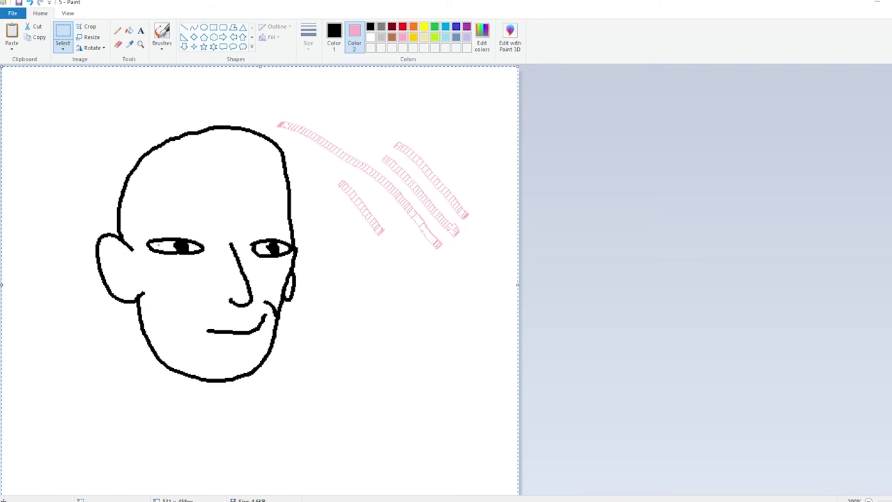
{"action": "key", "text": "Escape"}
Step: Examine the edges of the calligraphy strokes beside the head up close for leftover pink pixels
{"action": "scroll", "coordinate": [259, 281], "scroll_direction": "up", "scroll_amount": 2}
{"action": "left_click", "coordinate": [162, 46]}
{"action": "key", "text": "Escape"}
{"action": "left_click_drag", "start_coordinate": [411, 490], "coordinate": [511, 491]}
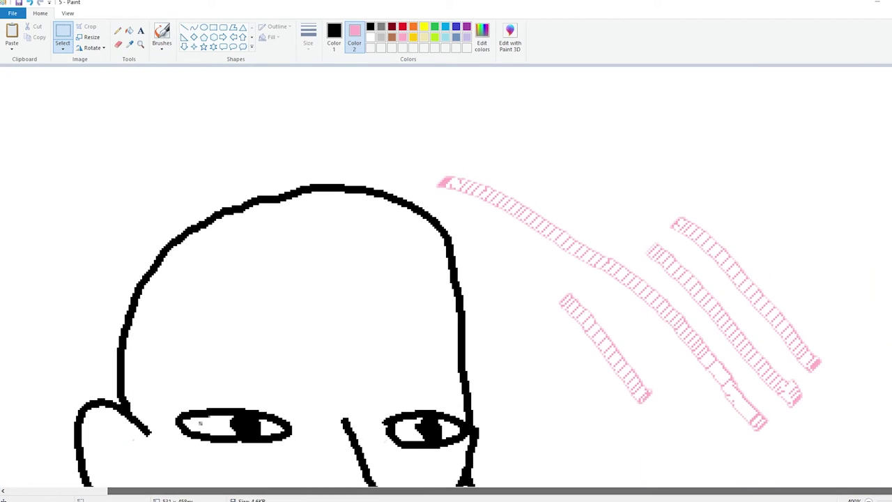
{"action": "key", "text": "ctrl+Page_Up"}
{"action": "left_click_drag", "start_coordinate": [431, 491], "coordinate": [593, 490]}
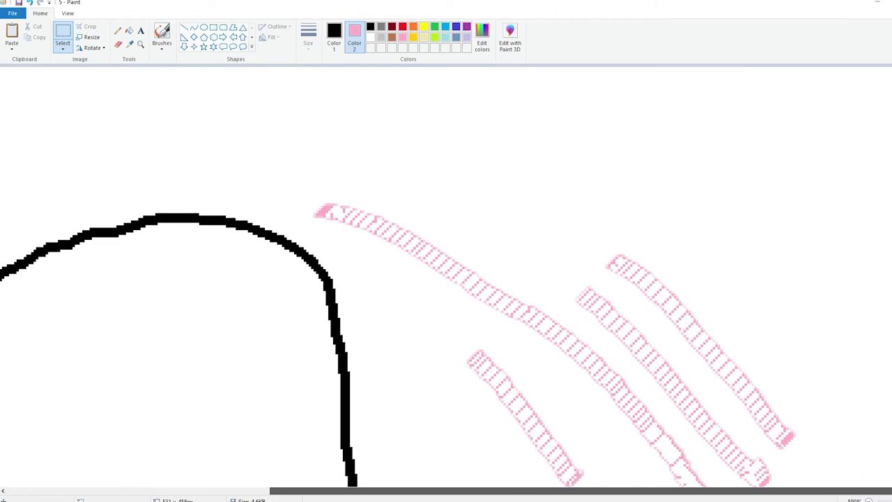
{"action": "scroll", "coordinate": [446, 279], "scroll_direction": "down", "scroll_amount": 3}
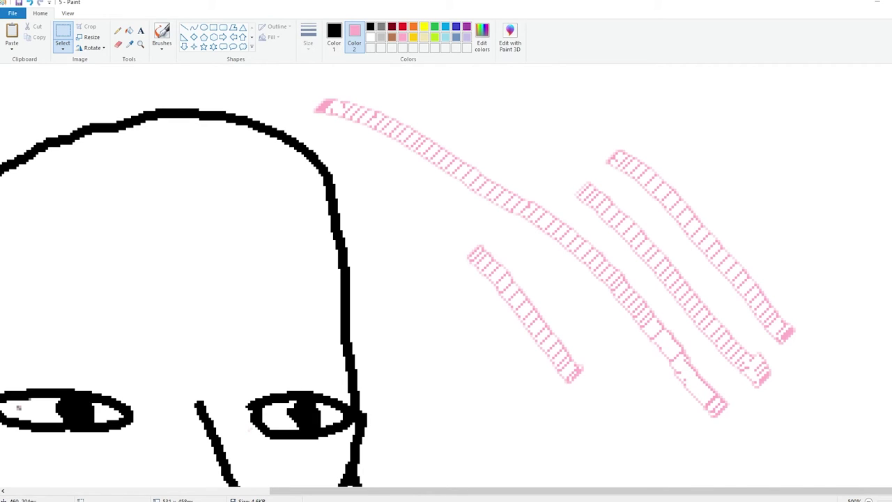
{"action": "key", "text": "ctrl+Page_Down"}
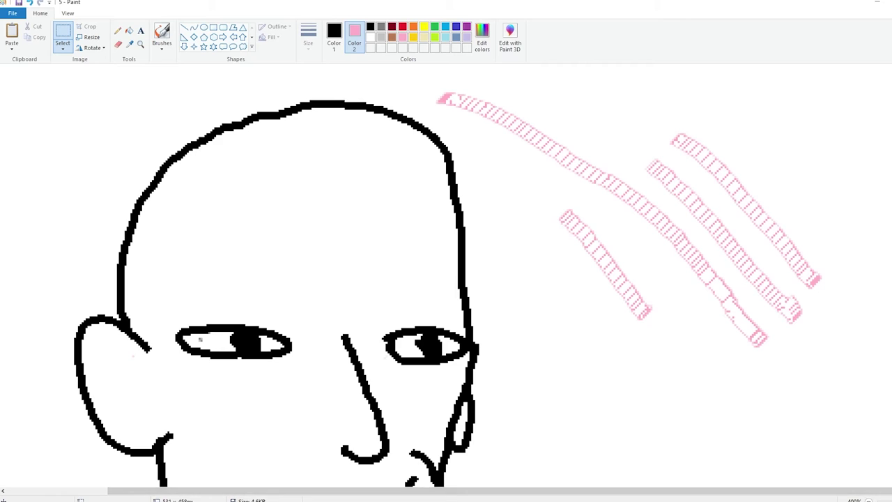
{"action": "key", "text": "ctrl+Page_Down"}
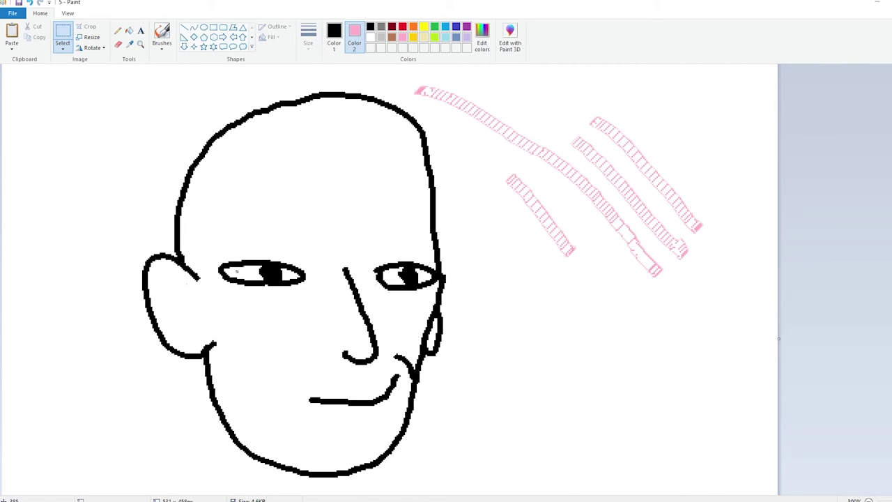
Step: Erase the remaining pink brush strokes right of the sixth frame's head with white
{"action": "left_click", "coordinate": [118, 44]}
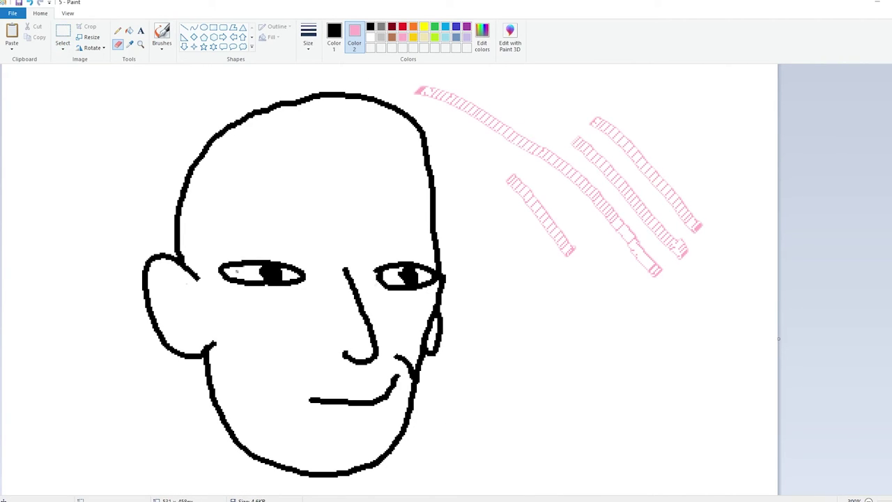
{"action": "mouse_move", "coordinate": [435, 93]}
{"action": "left_mouse_down"}
{"action": "mouse_move", "coordinate": [592, 136]}
{"action": "mouse_move", "coordinate": [569, 156]}
{"action": "mouse_move", "coordinate": [477, 119]}
{"action": "mouse_move", "coordinate": [721, 272]}
{"action": "mouse_move", "coordinate": [545, 169]}
{"action": "mouse_move", "coordinate": [699, 299]}
{"action": "mouse_move", "coordinate": [617, 317]}
{"action": "mouse_move", "coordinate": [544, 236]}
{"action": "mouse_move", "coordinate": [551, 204]}
{"action": "mouse_move", "coordinate": [513, 169]}
{"action": "mouse_move", "coordinate": [752, 269]}
{"action": "mouse_move", "coordinate": [603, 147]}
{"action": "mouse_move", "coordinate": [590, 153]}
{"action": "mouse_move", "coordinate": [658, 235]}
{"action": "mouse_move", "coordinate": [601, 129]}
{"action": "mouse_move", "coordinate": [643, 172]}
{"action": "mouse_move", "coordinate": [601, 103]}
{"action": "mouse_move", "coordinate": [595, 123]}
{"action": "mouse_move", "coordinate": [572, 112]}
{"action": "mouse_move", "coordinate": [522, 211]}
{"action": "mouse_move", "coordinate": [760, 262]}
{"action": "mouse_move", "coordinate": [679, 237]}
{"action": "mouse_move", "coordinate": [699, 217]}
{"action": "left_mouse_up"}
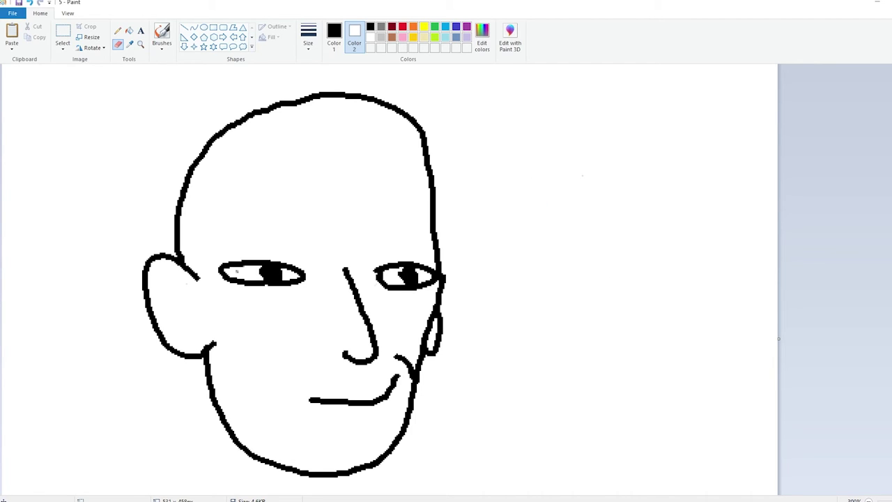
{"action": "left_click", "coordinate": [869, 500]}
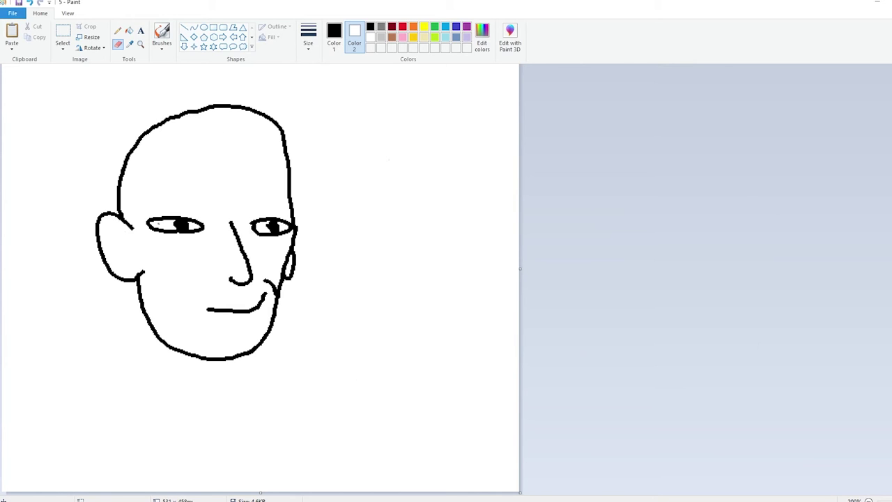
Step: Save the sixth frame as a PNG picture named 6 in the head folder
{"action": "left_click", "coordinate": [13, 14]}
{"action": "mouse_move", "coordinate": [30, 94]}
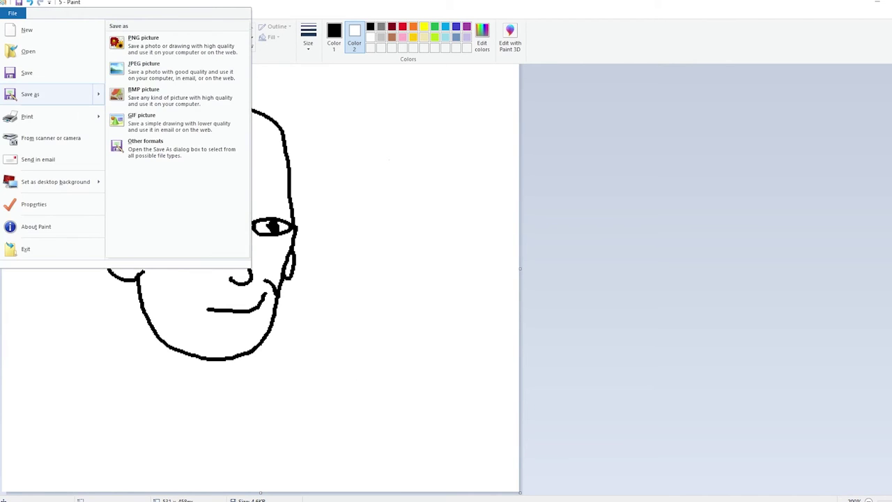
{"action": "left_click", "coordinate": [174, 45]}
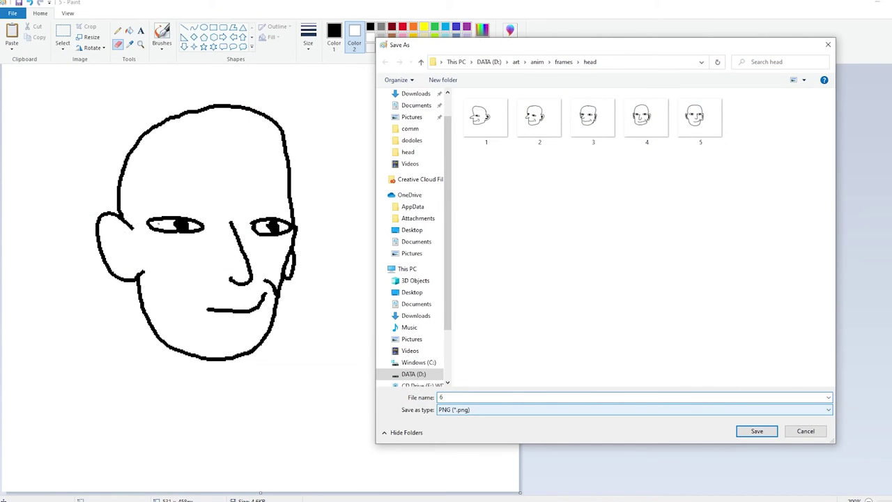
{"action": "key", "text": "Return"}
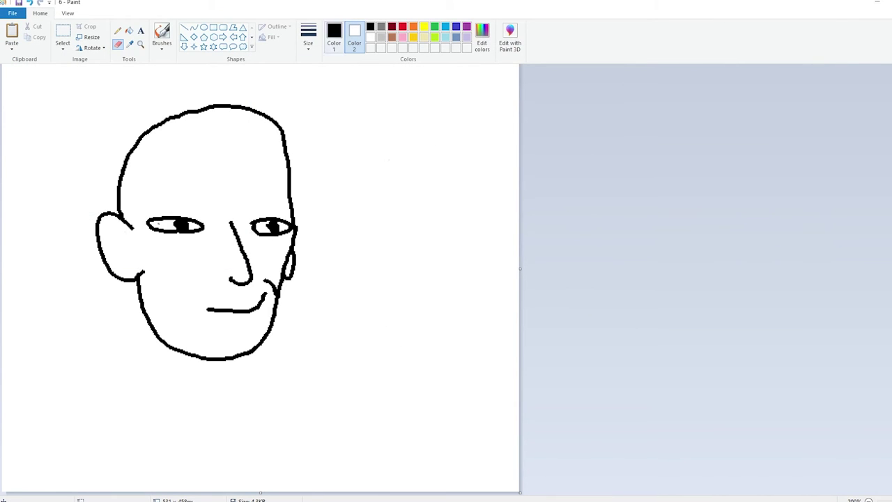
Step: Recolour all of the sixth frame's black outlines, eyes and mouth light pink with the fill tool
{"action": "left_click", "coordinate": [117, 31]}
{"action": "left_click", "coordinate": [308, 36]}
{"action": "left_click", "coordinate": [402, 37]}
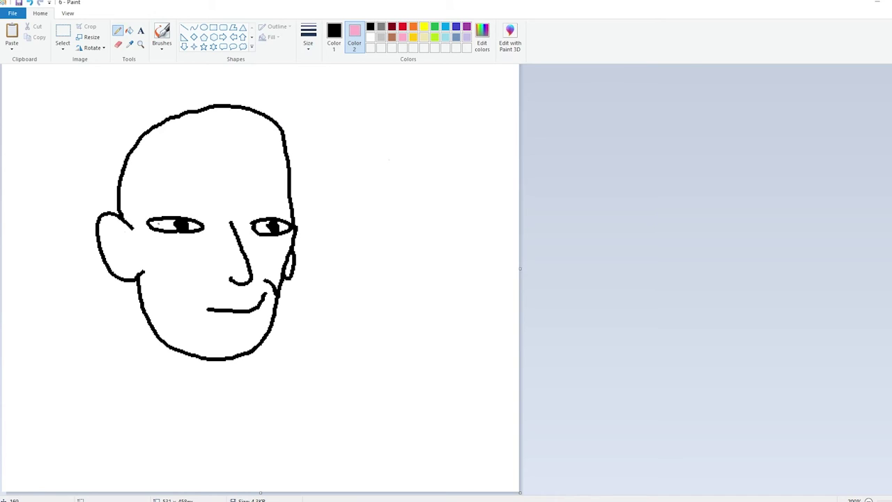
{"action": "left_click", "coordinate": [129, 30]}
{"action": "left_click", "coordinate": [370, 37]}
{"action": "left_click", "coordinate": [334, 36]}
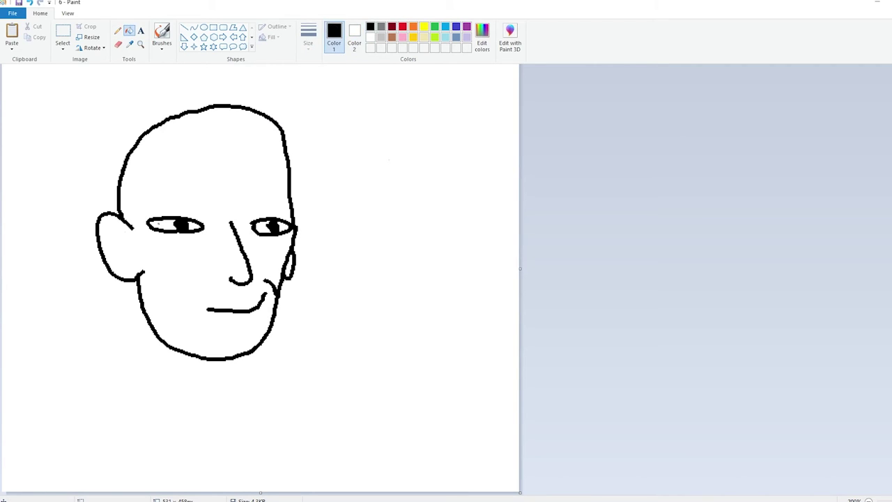
{"action": "left_click", "coordinate": [403, 36]}
{"action": "left_click", "coordinate": [183, 230]}
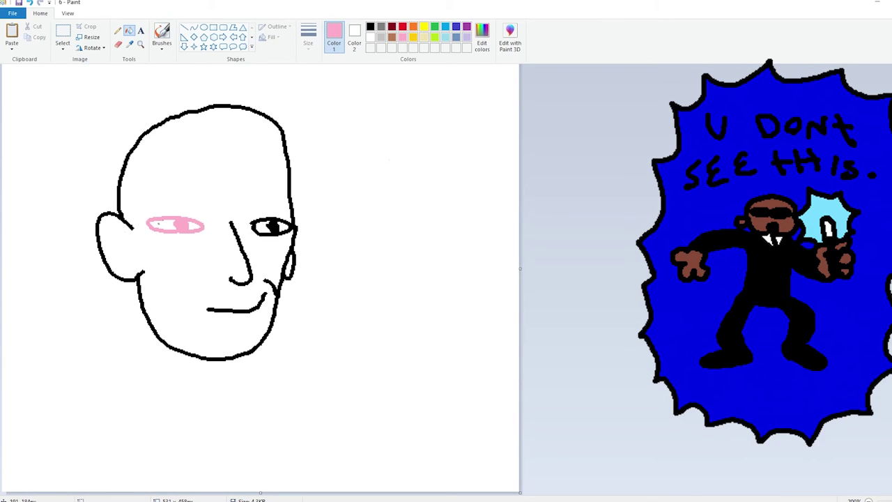
{"action": "left_click", "coordinate": [236, 234]}
{"action": "left_click", "coordinate": [284, 233]}
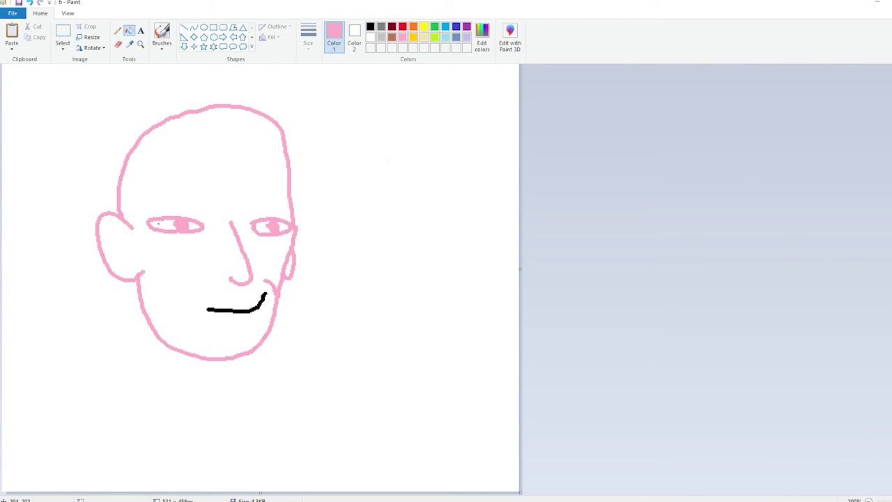
{"action": "left_click", "coordinate": [246, 311]}
Step: Draw the seventh frame's near eye and nose in black pencil, shifted to the right of the pink guides
{"action": "left_click", "coordinate": [370, 26]}
{"action": "left_click", "coordinate": [117, 30]}
{"action": "scroll", "coordinate": [236, 233], "scroll_direction": "down", "scroll_amount": 1}
{"action": "key", "text": "ctrl+Page_Up"}
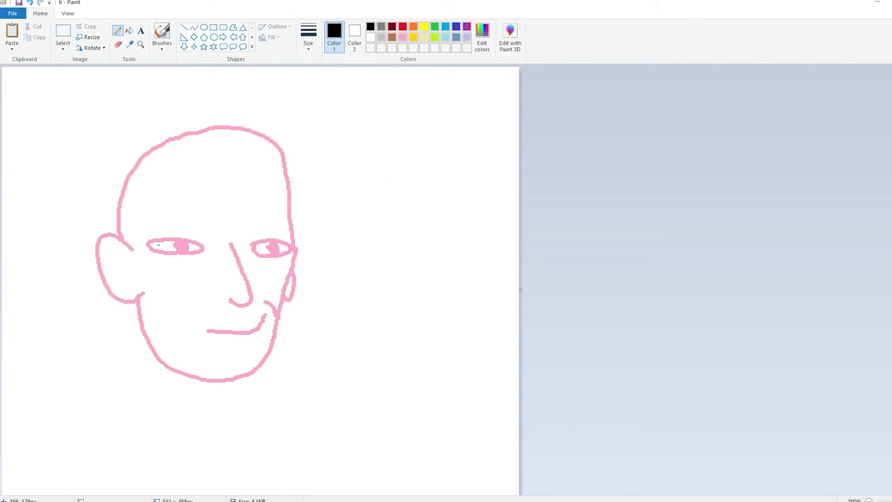
{"action": "mouse_move", "coordinate": [180, 244]}
{"action": "left_mouse_down"}
{"action": "mouse_move", "coordinate": [230, 243]}
{"action": "mouse_move", "coordinate": [180, 246]}
{"action": "mouse_move", "coordinate": [216, 244]}
{"action": "mouse_move", "coordinate": [273, 272]}
{"action": "mouse_move", "coordinate": [269, 300]}
{"action": "mouse_move", "coordinate": [255, 295]}
{"action": "left_mouse_up"}
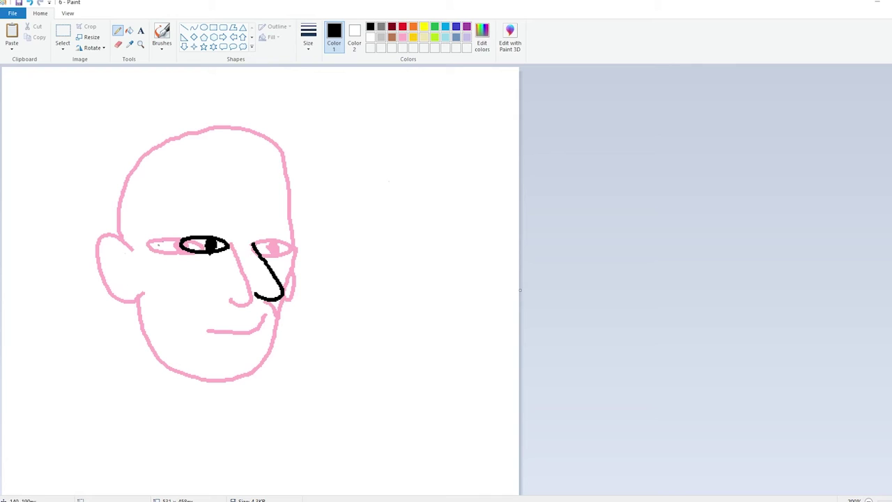
{"action": "mouse_move", "coordinate": [140, 248]}
{"action": "left_mouse_down"}
{"action": "mouse_move", "coordinate": [103, 241]}
{"action": "mouse_move", "coordinate": [99, 275]}
{"action": "mouse_move", "coordinate": [139, 287]}
{"action": "left_mouse_up"}
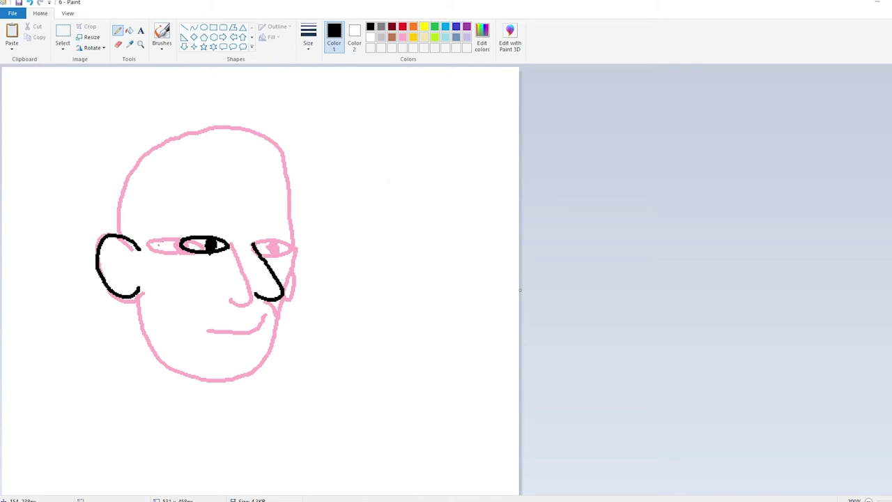
{"action": "mouse_move", "coordinate": [142, 287]}
{"action": "left_mouse_down"}
{"action": "mouse_move", "coordinate": [150, 323]}
{"action": "mouse_move", "coordinate": [190, 374]}
{"action": "left_mouse_up"}
{"action": "key", "text": "ctrl+z"}
{"action": "key", "text": "ctrl+z"}
Step: Draw the seventh frame's ear with its dark inner fold and the jawline up to the face's right edge in black
{"action": "mouse_move", "coordinate": [145, 237]}
{"action": "left_mouse_down"}
{"action": "mouse_move", "coordinate": [118, 229]}
{"action": "mouse_move", "coordinate": [152, 296]}
{"action": "mouse_move", "coordinate": [155, 290]}
{"action": "left_mouse_up"}
{"action": "mouse_move", "coordinate": [145, 282]}
{"action": "left_mouse_down"}
{"action": "mouse_move", "coordinate": [134, 247]}
{"action": "mouse_move", "coordinate": [175, 339]}
{"action": "mouse_move", "coordinate": [213, 363]}
{"action": "mouse_move", "coordinate": [255, 376]}
{"action": "mouse_move", "coordinate": [280, 357]}
{"action": "left_mouse_up"}
{"action": "key", "text": "ctrl+z"}
{"action": "mouse_move", "coordinate": [154, 294]}
{"action": "left_mouse_down"}
{"action": "mouse_move", "coordinate": [259, 371]}
{"action": "mouse_move", "coordinate": [288, 315]}
{"action": "mouse_move", "coordinate": [290, 271]}
{"action": "left_mouse_up"}
Step: Add the seventh frame's far eye, forehead edge and skull outline in black, along with the mouth line
{"action": "mouse_move", "coordinate": [264, 235]}
{"action": "left_mouse_down"}
{"action": "mouse_move", "coordinate": [261, 257]}
{"action": "mouse_move", "coordinate": [284, 243]}
{"action": "left_mouse_up"}
{"action": "left_click_drag", "start_coordinate": [292, 280], "coordinate": [273, 156]}
{"action": "mouse_move", "coordinate": [120, 220]}
{"action": "left_mouse_down"}
{"action": "mouse_move", "coordinate": [137, 161]}
{"action": "mouse_move", "coordinate": [213, 127]}
{"action": "mouse_move", "coordinate": [276, 160]}
{"action": "left_mouse_up"}
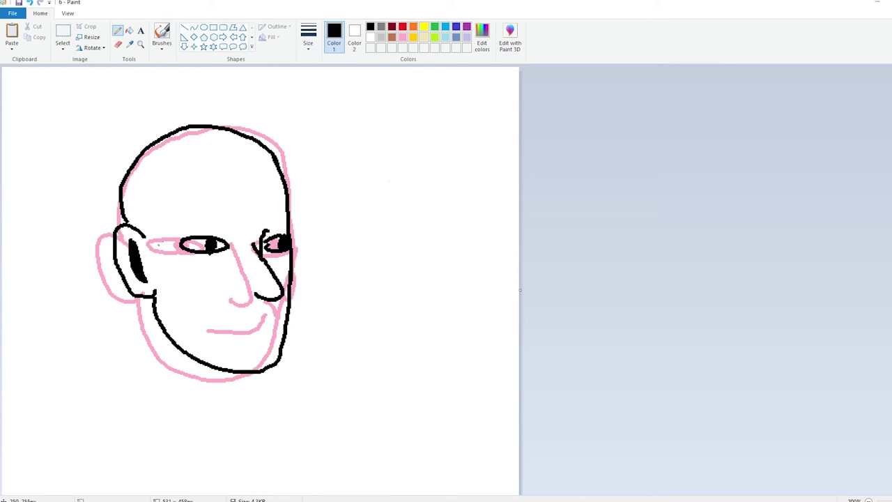
{"action": "left_click_drag", "start_coordinate": [242, 319], "coordinate": [295, 308]}
Step: Erase the seventh frame's pink guides with Color 1 set to light pink, and set Color 1 back to black
{"action": "left_click", "coordinate": [63, 35]}
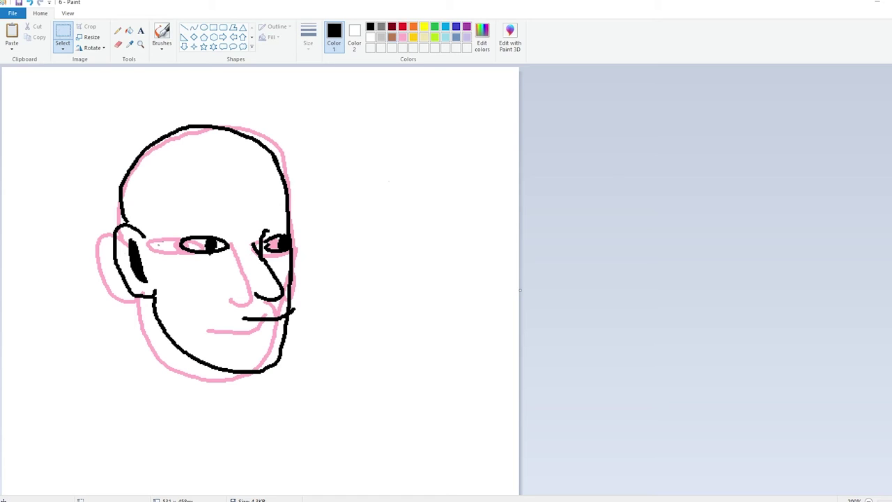
{"action": "left_click_drag", "start_coordinate": [38, 79], "coordinate": [4, 92]}
{"action": "left_click", "coordinate": [413, 37]}
{"action": "left_click", "coordinate": [118, 43]}
{"action": "mouse_move", "coordinate": [122, 296]}
{"action": "left_mouse_down"}
{"action": "mouse_move", "coordinate": [103, 225]}
{"action": "mouse_move", "coordinate": [155, 350]}
{"action": "mouse_move", "coordinate": [174, 372]}
{"action": "mouse_move", "coordinate": [245, 378]}
{"action": "mouse_move", "coordinate": [227, 370]}
{"action": "mouse_move", "coordinate": [237, 328]}
{"action": "mouse_move", "coordinate": [218, 333]}
{"action": "mouse_move", "coordinate": [269, 338]}
{"action": "mouse_move", "coordinate": [297, 256]}
{"action": "mouse_move", "coordinate": [293, 241]}
{"action": "mouse_move", "coordinate": [256, 251]}
{"action": "mouse_move", "coordinate": [278, 255]}
{"action": "mouse_move", "coordinate": [248, 302]}
{"action": "mouse_move", "coordinate": [168, 243]}
{"action": "mouse_move", "coordinate": [165, 256]}
{"action": "mouse_move", "coordinate": [183, 219]}
{"action": "mouse_move", "coordinate": [137, 172]}
{"action": "mouse_move", "coordinate": [237, 124]}
{"action": "mouse_move", "coordinate": [274, 141]}
{"action": "mouse_move", "coordinate": [165, 257]}
{"action": "mouse_move", "coordinate": [163, 245]}
{"action": "left_mouse_up"}
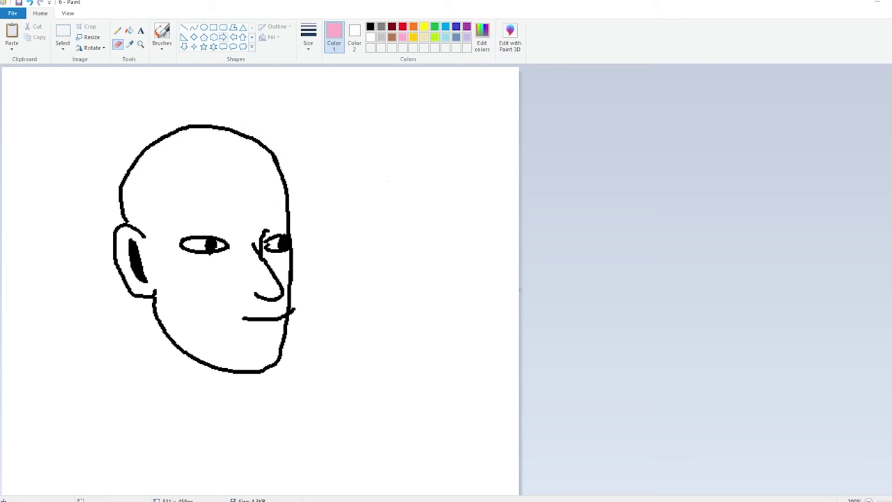
{"action": "left_click", "coordinate": [370, 28]}
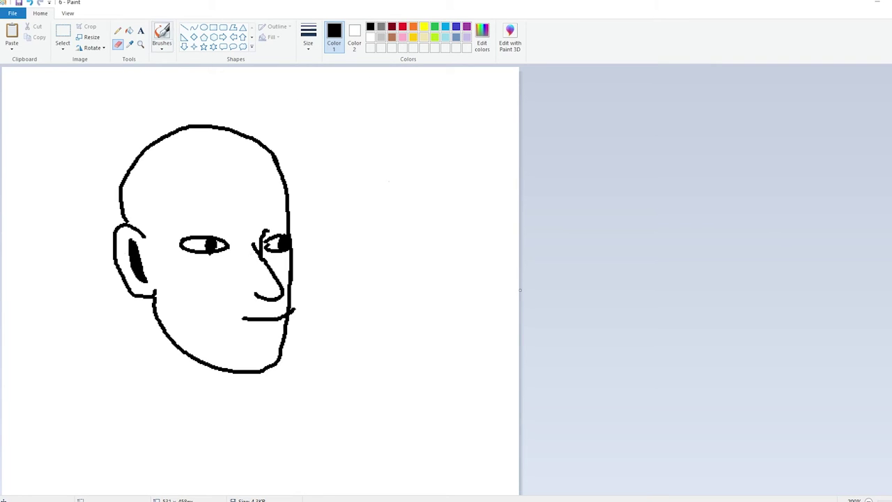
{"action": "left_click", "coordinate": [13, 13]}
{"action": "left_click", "coordinate": [260, 317]}
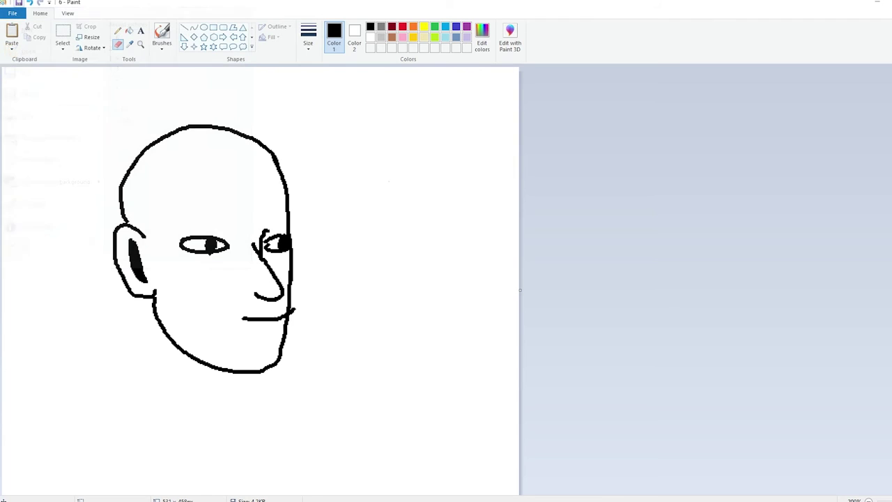
{"action": "left_click", "coordinate": [14, 14]}
{"action": "left_click", "coordinate": [209, 3]}
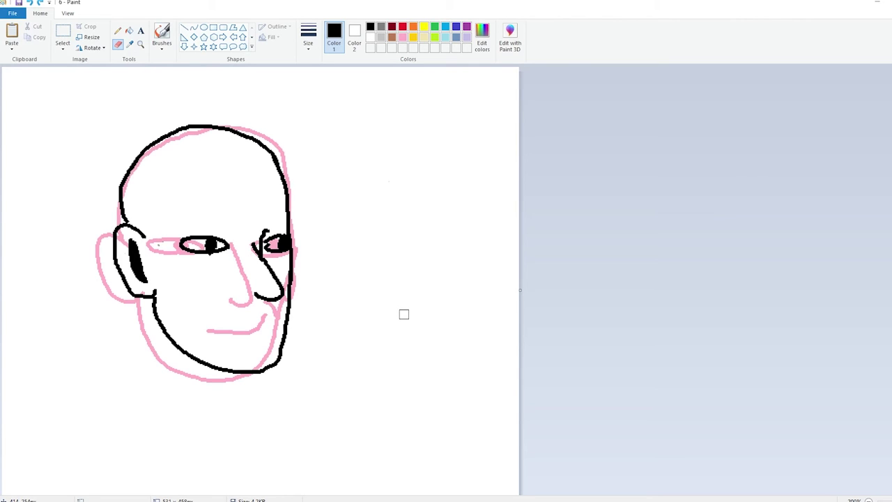
Step: Undo the seventh frame's black strokes back to the pink guides
{"action": "key", "text": "ctrl+z"}
{"action": "key", "text": "ctrl+z"}
{"action": "key", "text": "ctrl+z"}
{"action": "key", "text": "ctrl+z"}
{"action": "key", "text": "ctrl+z"}
{"action": "key", "text": "ctrl+z"}
{"action": "key", "text": "ctrl+z"}
{"action": "key", "text": "ctrl+z"}
{"action": "key", "text": "ctrl+z"}
{"action": "key", "text": "ctrl+z"}
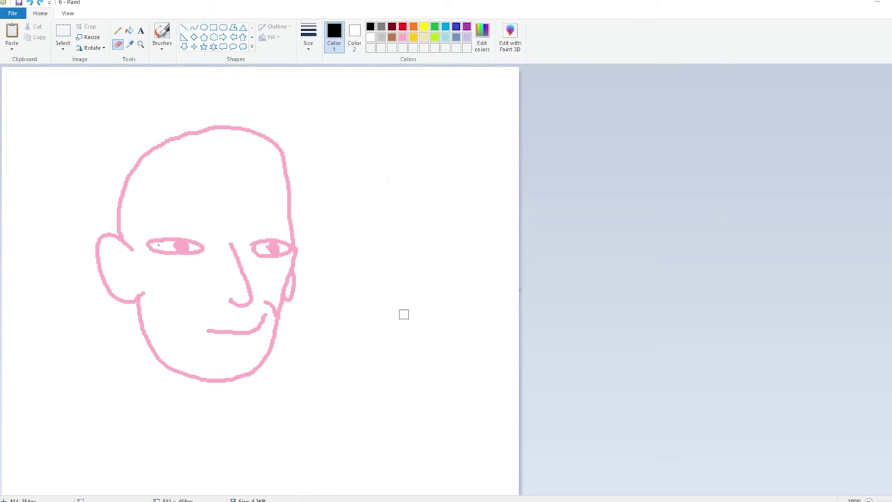
Step: Redo the seventh frame's black strokes and guide erasing until the clean black drawing is restored
{"action": "key", "text": "ctrl+y"}
{"action": "key", "text": "ctrl+y"}
{"action": "key", "text": "ctrl+y"}
{"action": "key", "text": "ctrl+y"}
{"action": "key", "text": "ctrl+y"}
{"action": "key", "text": "ctrl+y"}
{"action": "key", "text": "ctrl+y"}
{"action": "key", "text": "ctrl+y"}
{"action": "key", "text": "ctrl+y"}
{"action": "key", "text": "ctrl+y"}
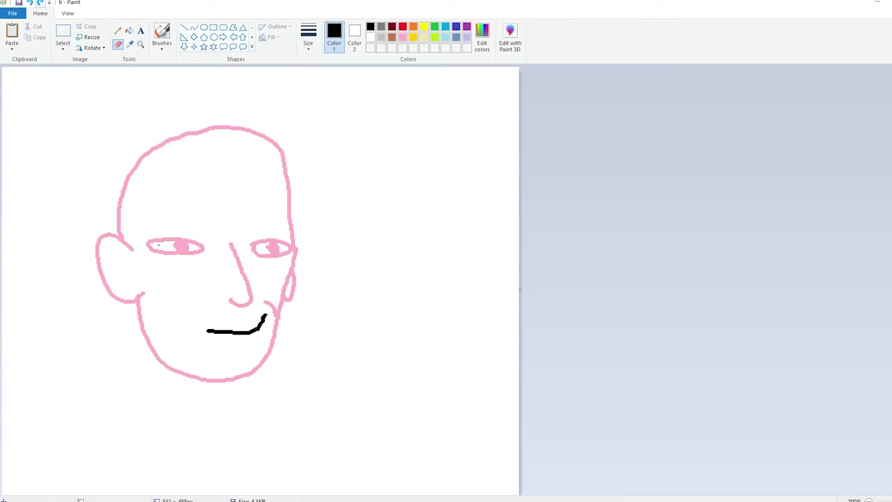
{"action": "key", "text": "ctrl+y"}
{"action": "key", "text": "ctrl+y"}
{"action": "key", "text": "ctrl+y"}
{"action": "key", "text": "ctrl+y"}
{"action": "key", "text": "ctrl+y"}
{"action": "key", "text": "ctrl+y"}
{"action": "key", "text": "ctrl+y"}
{"action": "key", "text": "ctrl+y"}
{"action": "key", "text": "ctrl+y"}
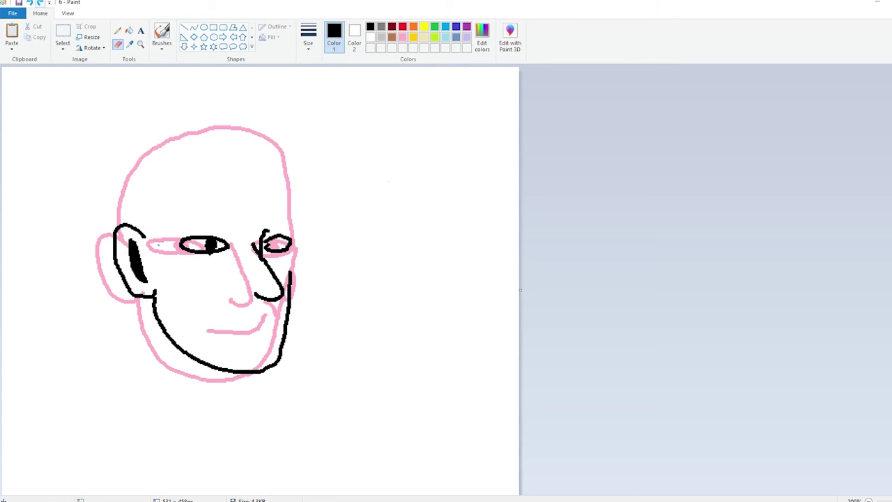
{"action": "left_click", "coordinate": [40, 3]}
{"action": "left_click", "coordinate": [40, 3]}
{"action": "left_click", "coordinate": [40, 2]}
{"action": "left_click", "coordinate": [40, 3]}
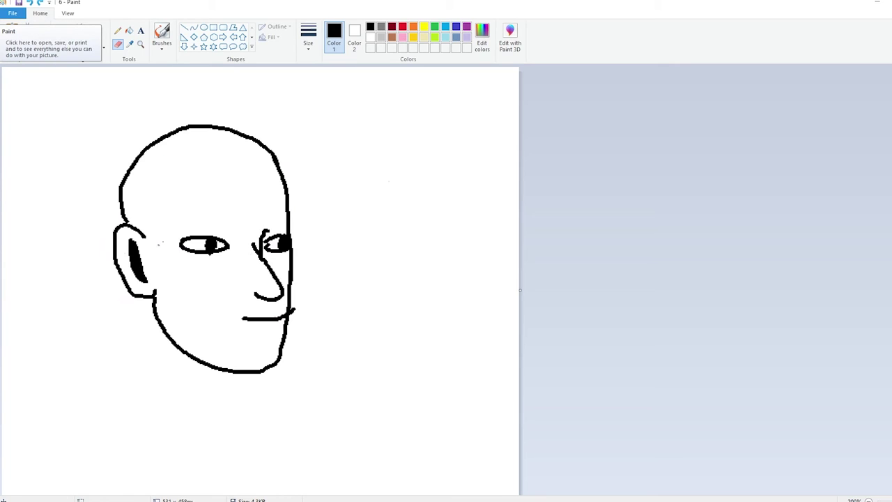
Step: Save the seventh frame as a PNG picture named 7
{"action": "left_click", "coordinate": [13, 13]}
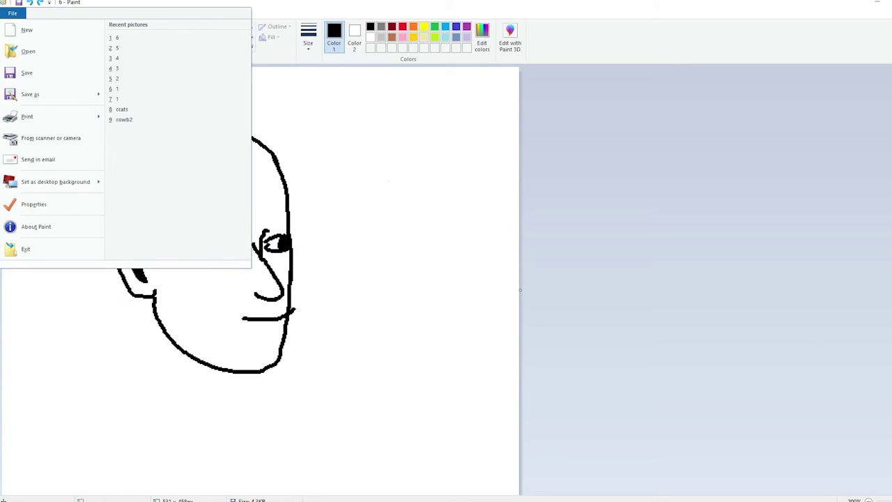
{"action": "mouse_move", "coordinate": [32, 94]}
{"action": "left_click", "coordinate": [160, 45]}
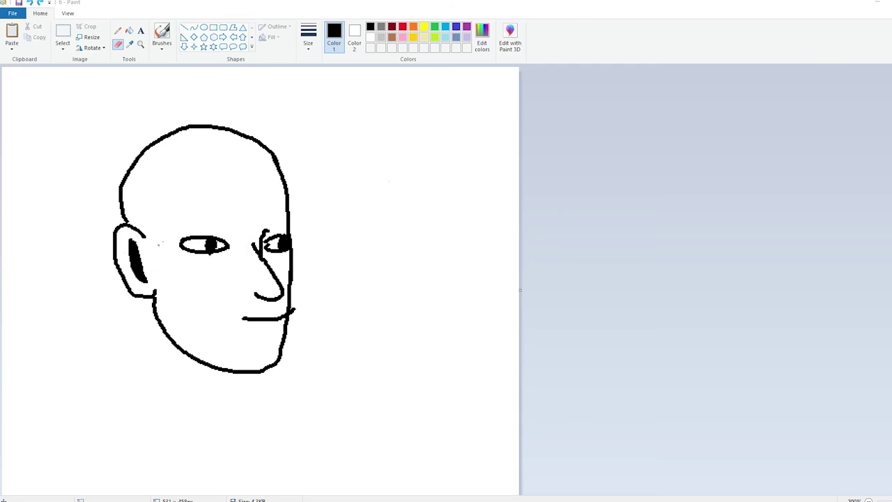
{"action": "type", "text": "7"}
{"action": "key", "text": "Return"}
Step: Fill the seventh frame's outlines, eyes and inner ear with light pink, and switch to the pencil in black
{"action": "left_click", "coordinate": [403, 37]}
{"action": "left_click", "coordinate": [129, 31]}
{"action": "left_click", "coordinate": [213, 245]}
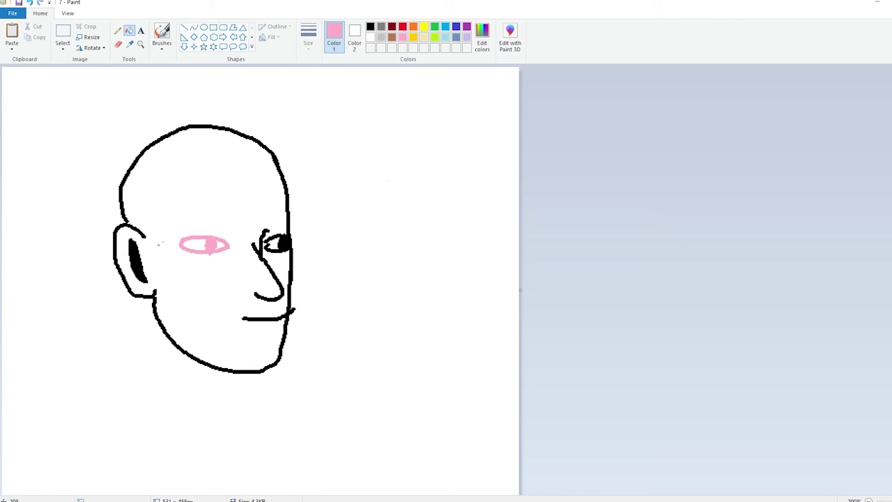
{"action": "left_click", "coordinate": [135, 258]}
{"action": "left_click", "coordinate": [288, 216]}
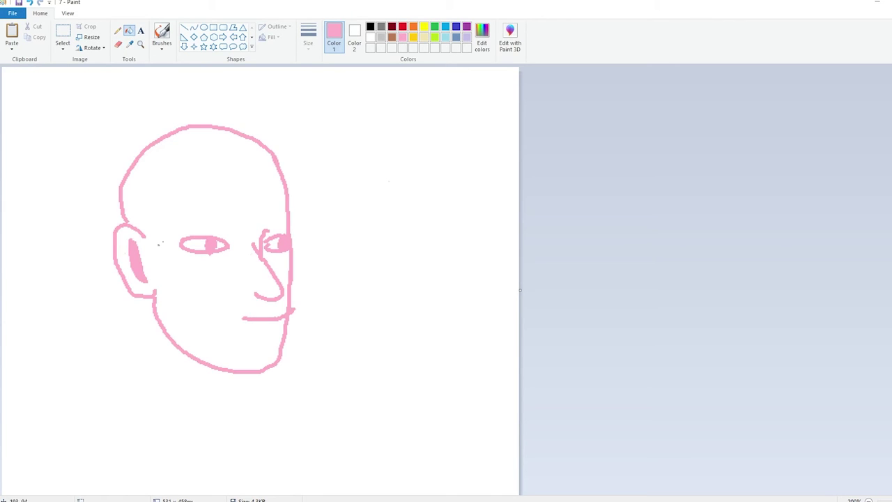
{"action": "left_click", "coordinate": [370, 27]}
{"action": "left_click", "coordinate": [117, 30]}
{"action": "mouse_move", "coordinate": [237, 131]}
{"action": "left_mouse_down"}
{"action": "mouse_move", "coordinate": [261, 136]}
{"action": "mouse_move", "coordinate": [298, 167]}
{"action": "mouse_move", "coordinate": [309, 253]}
{"action": "mouse_move", "coordinate": [350, 295]}
{"action": "mouse_move", "coordinate": [306, 304]}
{"action": "mouse_move", "coordinate": [308, 351]}
{"action": "mouse_move", "coordinate": [296, 365]}
{"action": "mouse_move", "coordinate": [233, 357]}
{"action": "left_mouse_up"}
{"action": "key", "text": "ctrl+z"}
{"action": "key", "text": "ctrl+z"}
{"action": "key", "text": "ctrl+z"}
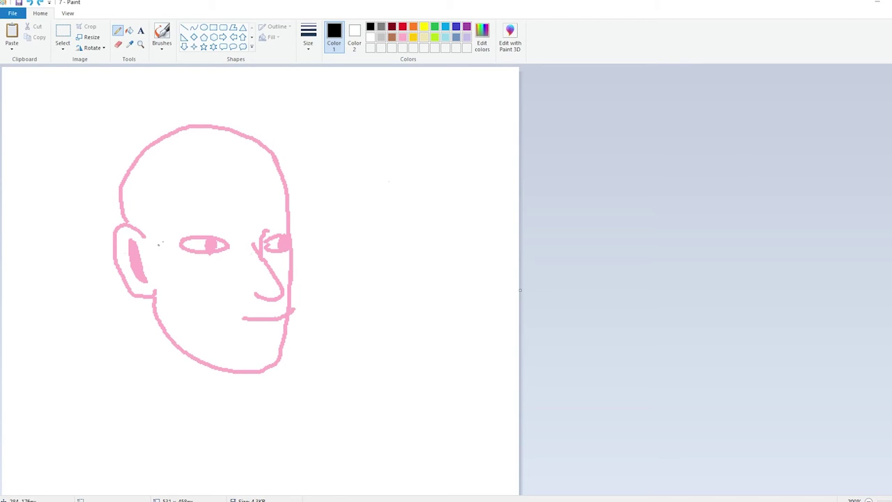
Step: Draw the eighth frame's protruding nose, forehead, skull top, ear and single eye in black over the pink guides
{"action": "mouse_move", "coordinate": [272, 233]}
{"action": "left_mouse_down"}
{"action": "mouse_move", "coordinate": [297, 260]}
{"action": "mouse_move", "coordinate": [287, 296]}
{"action": "mouse_move", "coordinate": [276, 294]}
{"action": "mouse_move", "coordinate": [280, 183]}
{"action": "mouse_move", "coordinate": [200, 121]}
{"action": "mouse_move", "coordinate": [135, 159]}
{"action": "mouse_move", "coordinate": [134, 174]}
{"action": "left_mouse_up"}
{"action": "mouse_move", "coordinate": [151, 230]}
{"action": "left_mouse_down"}
{"action": "mouse_move", "coordinate": [108, 230]}
{"action": "mouse_move", "coordinate": [137, 300]}
{"action": "mouse_move", "coordinate": [159, 296]}
{"action": "left_mouse_up"}
{"action": "mouse_move", "coordinate": [144, 286]}
{"action": "left_mouse_down"}
{"action": "mouse_move", "coordinate": [120, 251]}
{"action": "mouse_move", "coordinate": [148, 284]}
{"action": "left_mouse_up"}
{"action": "mouse_move", "coordinate": [207, 240]}
{"action": "left_mouse_down"}
{"action": "mouse_move", "coordinate": [227, 248]}
{"action": "mouse_move", "coordinate": [252, 239]}
{"action": "mouse_move", "coordinate": [210, 242]}
{"action": "mouse_move", "coordinate": [246, 247]}
{"action": "left_mouse_up"}
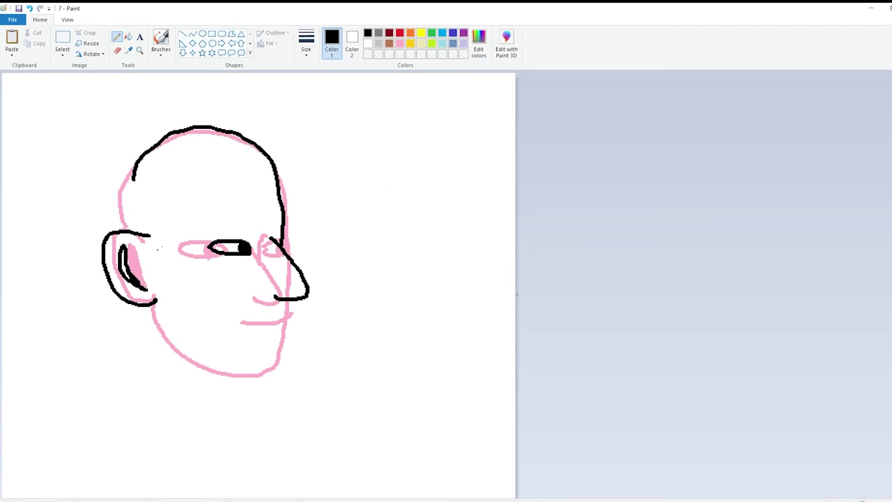
Step: Draw the eighth frame's jaw, chin and short mouth line, and close the back of the skull in black
{"action": "mouse_move", "coordinate": [146, 301]}
{"action": "left_mouse_down"}
{"action": "mouse_move", "coordinate": [254, 369]}
{"action": "mouse_move", "coordinate": [244, 365]}
{"action": "mouse_move", "coordinate": [296, 345]}
{"action": "mouse_move", "coordinate": [295, 301]}
{"action": "mouse_move", "coordinate": [272, 321]}
{"action": "left_mouse_up"}
{"action": "key", "text": "ctrl+z"}
{"action": "left_click_drag", "start_coordinate": [117, 225], "coordinate": [160, 151]}
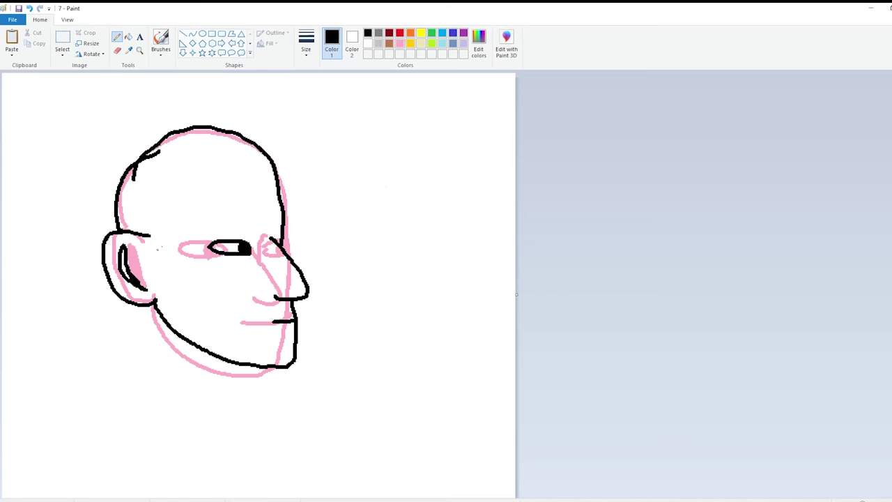
Step: Erase the eighth frame's pink guides with Color 1 set to light pink
{"action": "left_click", "coordinate": [400, 43]}
{"action": "left_click", "coordinate": [116, 49]}
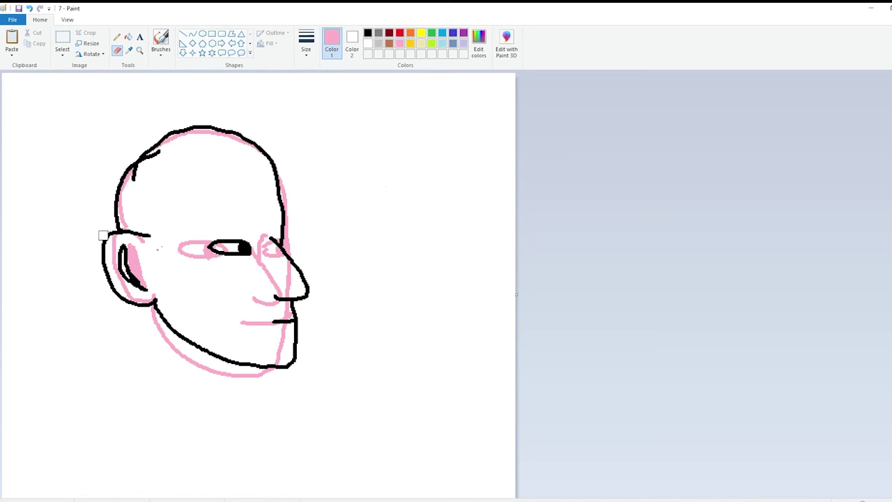
{"action": "mouse_move", "coordinate": [91, 243]}
{"action": "left_mouse_down"}
{"action": "mouse_move", "coordinate": [138, 290]}
{"action": "mouse_move", "coordinate": [136, 304]}
{"action": "mouse_move", "coordinate": [112, 252]}
{"action": "left_mouse_up"}
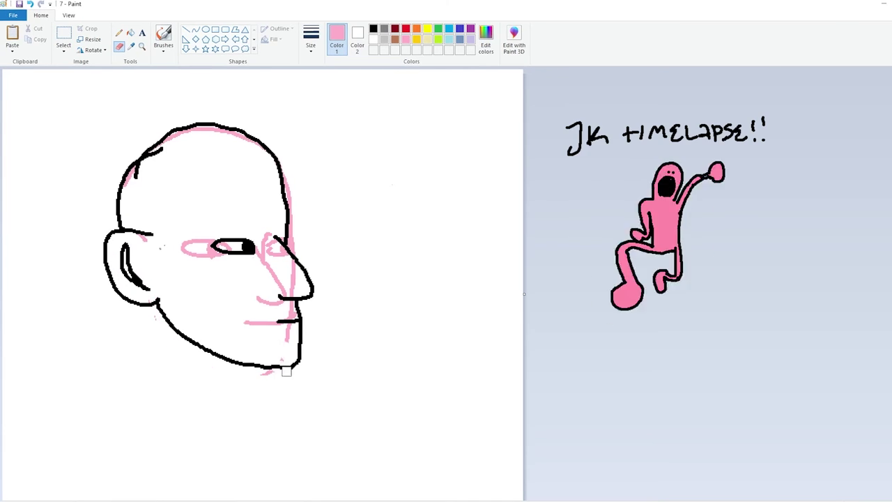
{"action": "mouse_move", "coordinate": [285, 370]}
{"action": "left_mouse_down"}
{"action": "mouse_move", "coordinate": [223, 123]}
{"action": "mouse_move", "coordinate": [251, 230]}
{"action": "mouse_move", "coordinate": [152, 239]}
{"action": "left_mouse_up"}
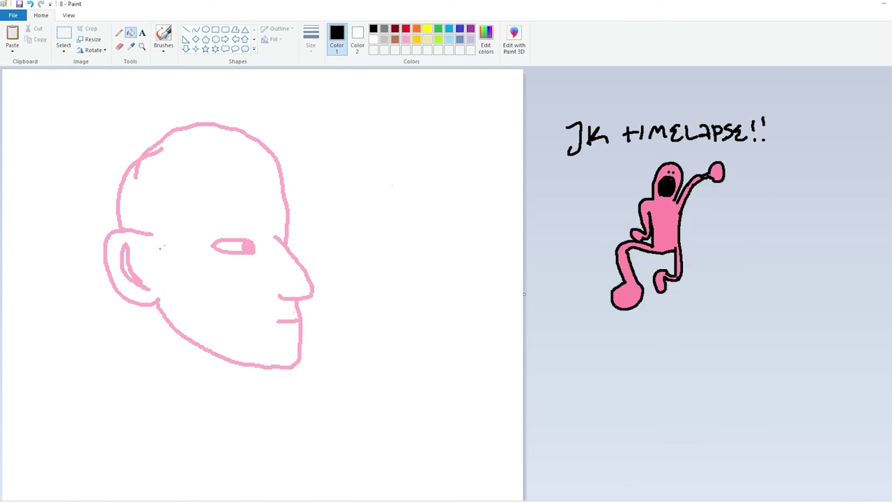
Step: Draw the ninth frame's right-facing profile in black over the pink guides, and erase the guides
{"action": "left_click", "coordinate": [118, 33]}
{"action": "mouse_move", "coordinate": [299, 217]}
{"action": "left_mouse_down"}
{"action": "mouse_move", "coordinate": [162, 243]}
{"action": "mouse_move", "coordinate": [150, 299]}
{"action": "left_mouse_up"}
{"action": "left_click_drag", "start_coordinate": [131, 226], "coordinate": [298, 220]}
{"action": "left_click", "coordinate": [405, 39]}
{"action": "left_click", "coordinate": [119, 46]}
{"action": "mouse_move", "coordinate": [118, 195]}
{"action": "left_mouse_down"}
{"action": "mouse_move", "coordinate": [307, 300]}
{"action": "mouse_move", "coordinate": [264, 258]}
{"action": "left_mouse_up"}
Step: Save the ninth frame as 9 and recolour its outlines light pink with the fill tool
{"action": "left_click", "coordinate": [13, 15]}
{"action": "type", "text": "9"}
{"action": "key", "text": "Return"}
{"action": "left_click", "coordinate": [130, 33]}
{"action": "left_click", "coordinate": [298, 212]}
Step: Draw the tenth frame's head turning away in black, with a central ear and small nose tip, and erase the pink guides
{"action": "left_click", "coordinate": [119, 33]}
{"action": "left_click", "coordinate": [373, 29]}
{"action": "left_click_drag", "start_coordinate": [133, 266], "coordinate": [331, 318]}
{"action": "left_click_drag", "start_coordinate": [113, 196], "coordinate": [192, 337]}
{"action": "left_click", "coordinate": [405, 39]}
{"action": "left_click", "coordinate": [119, 46]}
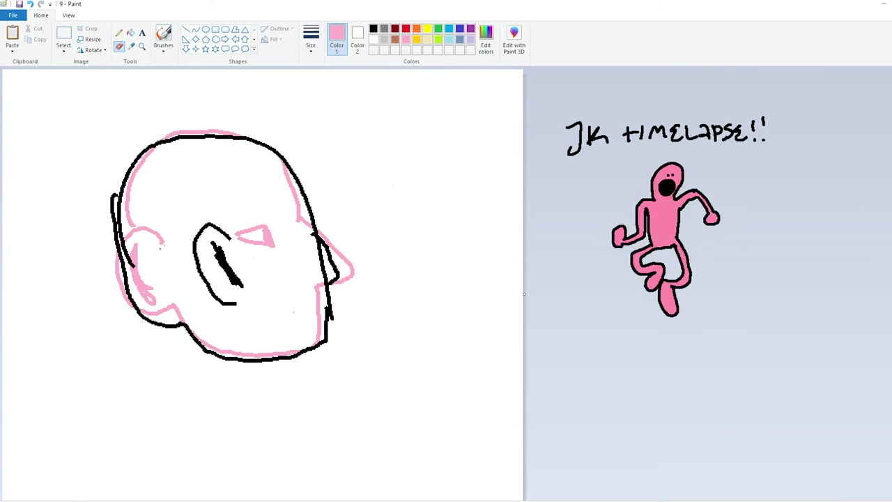
{"action": "mouse_move", "coordinate": [107, 235]}
{"action": "left_mouse_down"}
{"action": "mouse_move", "coordinate": [298, 220]}
{"action": "mouse_move", "coordinate": [313, 292]}
{"action": "left_mouse_up"}
Step: Save the tenth frame as 10 and recolour its outlines light pink
{"action": "left_click", "coordinate": [13, 15]}
{"action": "left_click", "coordinate": [79, 98]}
{"action": "type", "text": "10"}
{"action": "key", "text": "Return"}
{"action": "left_click", "coordinate": [317, 237]}
Step: Draw the eleventh frame's back of the head in black over the pink guides, and erase the guides
{"action": "left_click", "coordinate": [118, 33]}
{"action": "left_click", "coordinate": [374, 28]}
{"action": "left_click_drag", "start_coordinate": [306, 219], "coordinate": [313, 293]}
{"action": "left_click", "coordinate": [405, 39]}
{"action": "left_click", "coordinate": [120, 46]}
{"action": "left_click_drag", "start_coordinate": [115, 198], "coordinate": [304, 350]}
Step: Save the eleventh frame as 11 and fill its outlines with light pink
{"action": "left_click", "coordinate": [13, 15]}
{"action": "mouse_move", "coordinate": [220, 286]}
{"action": "left_mouse_down"}
{"action": "mouse_move", "coordinate": [200, 233]}
{"action": "mouse_move", "coordinate": [186, 313]}
{"action": "left_mouse_up"}
{"action": "type", "text": "11"}
{"action": "key", "text": "Return"}
{"action": "left_click", "coordinate": [130, 32]}
{"action": "left_click", "coordinate": [307, 216]}
Step: Draw the twelfth frame's head from behind in black, with the nose tip protruding at the head's left edge
{"action": "left_click", "coordinate": [373, 29]}
{"action": "left_click_drag", "start_coordinate": [209, 131], "coordinate": [136, 279]}
{"action": "left_click_drag", "start_coordinate": [136, 258], "coordinate": [139, 294]}
Step: Save the twelfth frame as a PNG picture named 12 in the head folder
{"action": "left_click", "coordinate": [13, 15]}
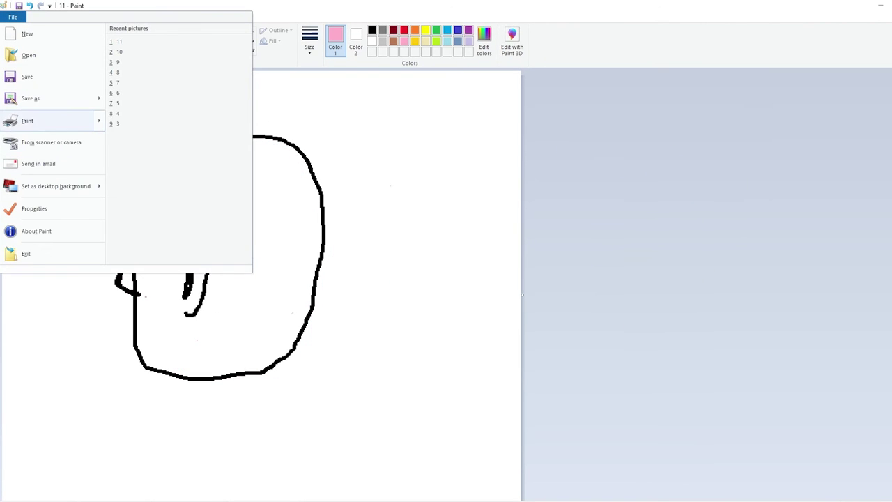
{"action": "mouse_move", "coordinate": [53, 97]}
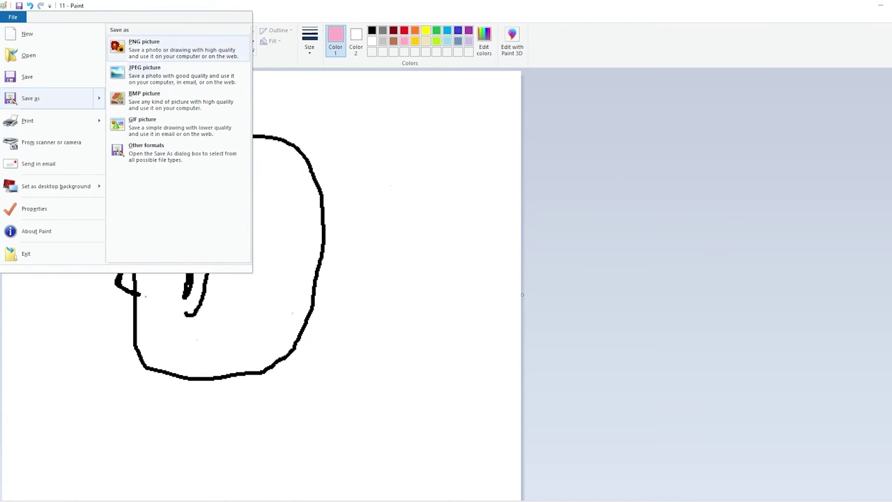
{"action": "left_click", "coordinate": [144, 46]}
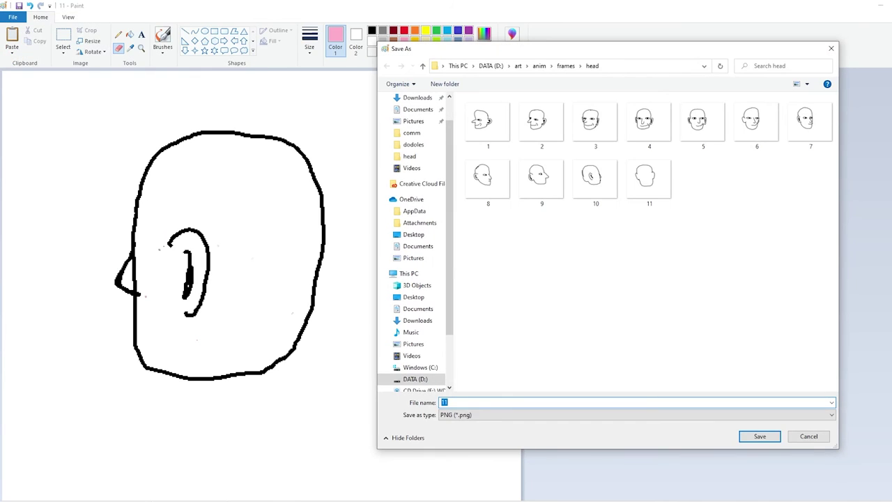
{"action": "type", "text": "12"}
{"action": "left_click", "coordinate": [759, 436]}
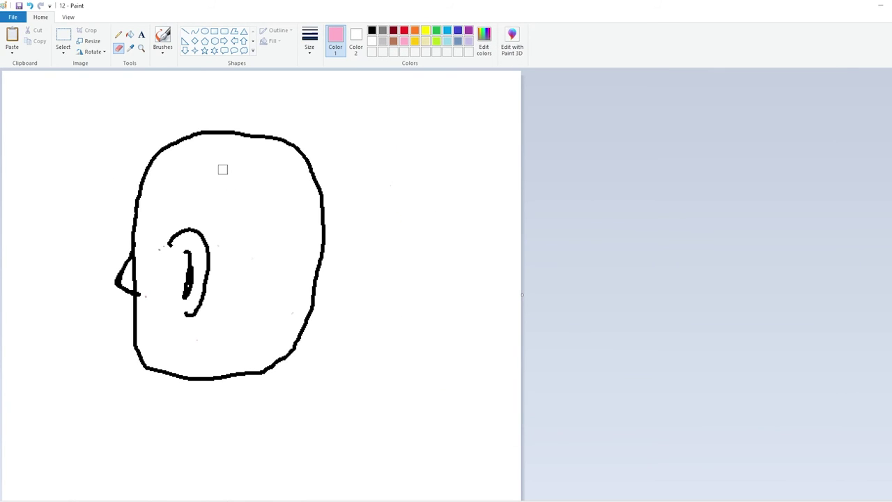
Step: Fill the twelfth frame's head, nose and ear outlines with light pink
{"action": "left_click", "coordinate": [129, 35]}
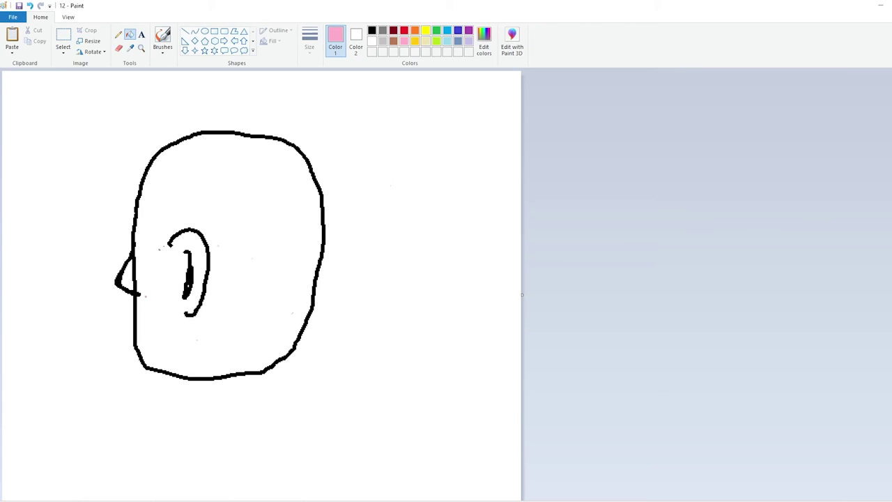
{"action": "left_click", "coordinate": [250, 202]}
{"action": "key", "text": "ctrl+z"}
{"action": "left_click", "coordinate": [207, 259]}
{"action": "left_click", "coordinate": [188, 276]}
{"action": "left_click", "coordinate": [135, 272]}
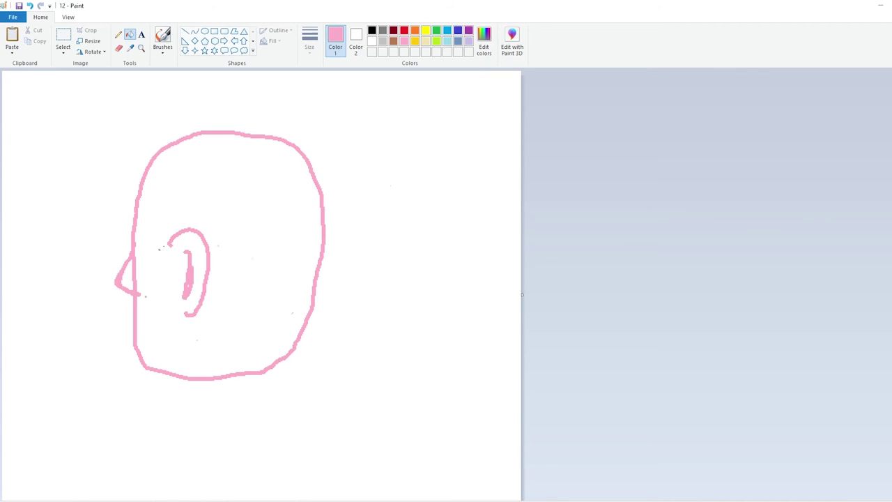
Step: Copy the whole pink twelfth-frame drawing and open picture 1 from the head folder
{"action": "left_click", "coordinate": [62, 36]}
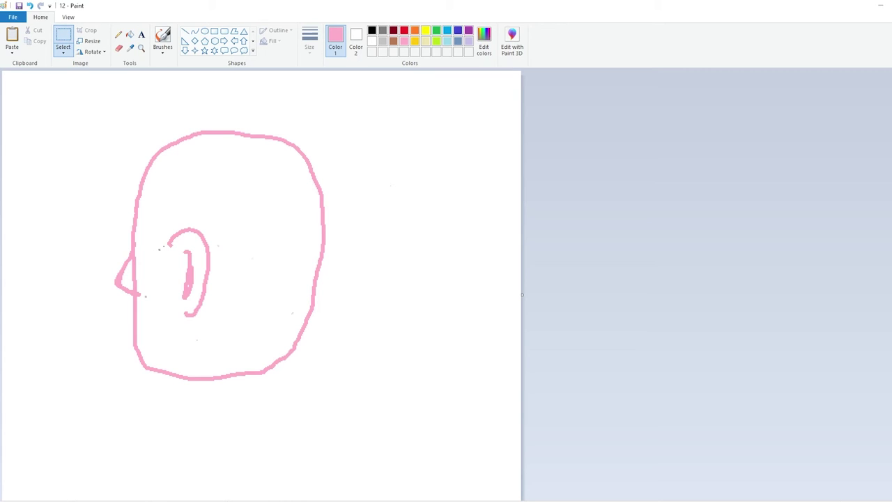
{"action": "key", "text": "ctrl+a"}
{"action": "left_click", "coordinate": [12, 16]}
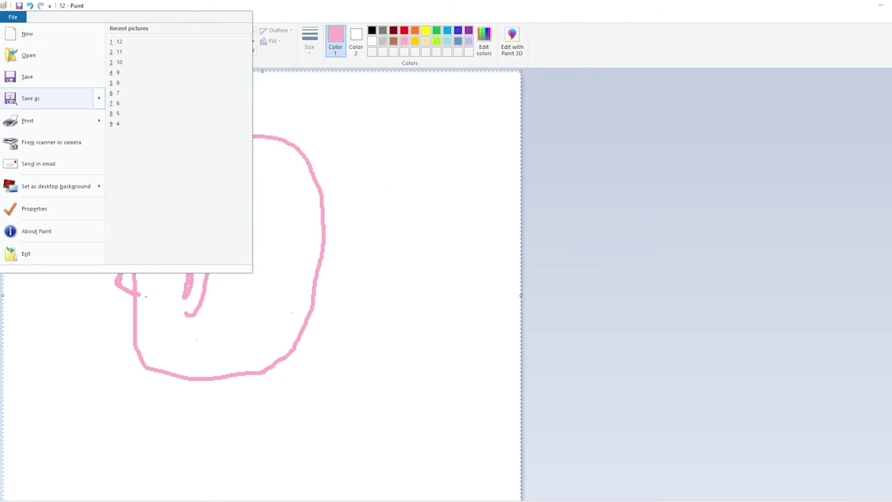
{"action": "left_click", "coordinate": [28, 55]}
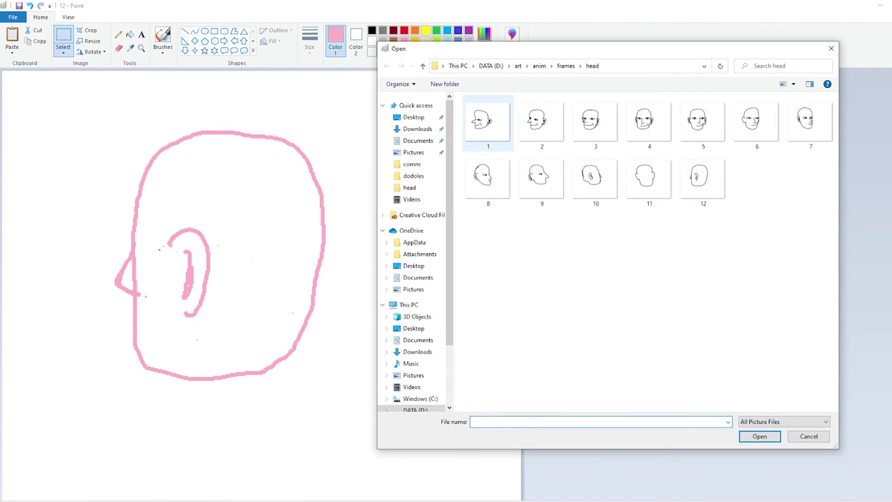
{"action": "double_click", "coordinate": [488, 121]}
{"action": "left_click", "coordinate": [483, 267]}
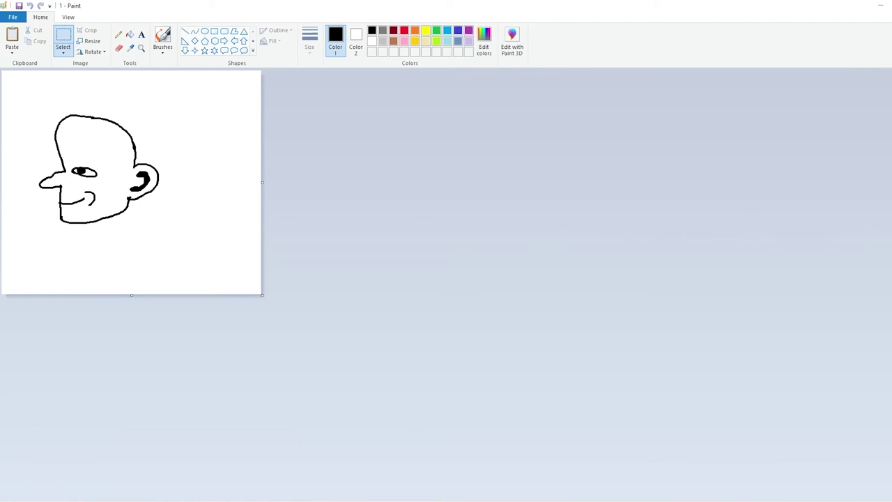
Step: Fill all outlines of the first frame with red, including the eye, cheek line and inner ear
{"action": "left_click", "coordinate": [404, 30]}
{"action": "left_click", "coordinate": [129, 35]}
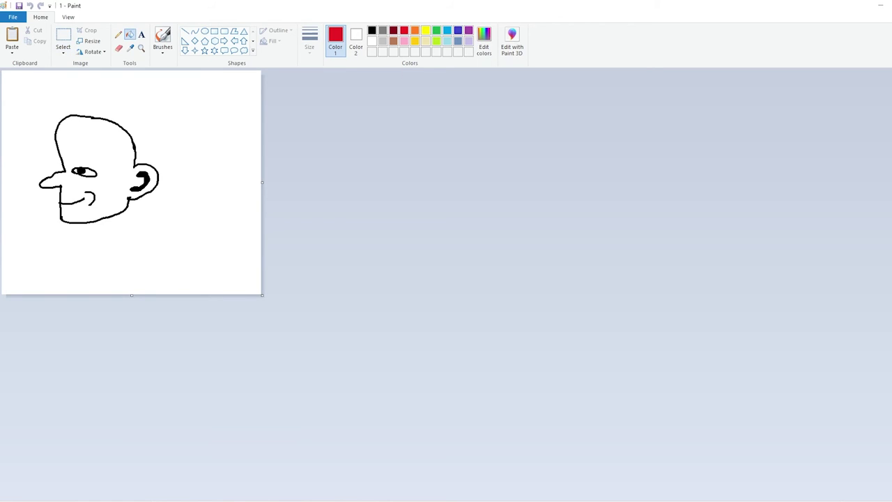
{"action": "left_click", "coordinate": [80, 170]}
{"action": "left_click", "coordinate": [64, 169]}
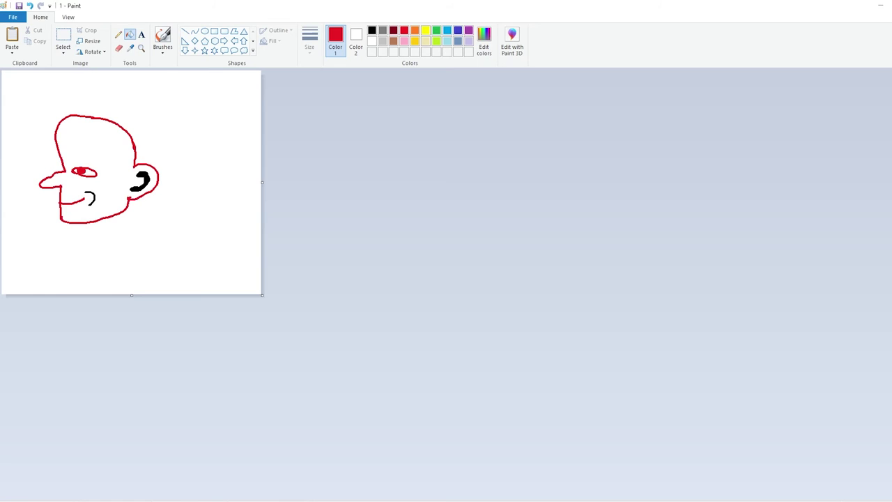
{"action": "left_click", "coordinate": [143, 181]}
{"action": "scroll", "coordinate": [131, 182], "scroll_direction": "up", "scroll_amount": 1}
{"action": "scroll", "coordinate": [131, 182], "scroll_direction": "down", "scroll_amount": 1}
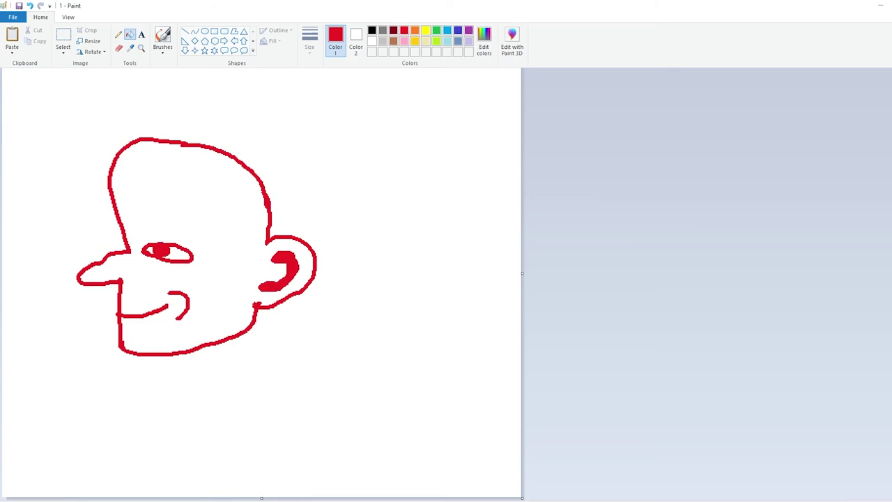
Step: Paste the pink head over the red one and draw the thirteenth frame's in-between head, nose, eye, ear and mouth in black
{"action": "key", "text": "ctrl+v"}
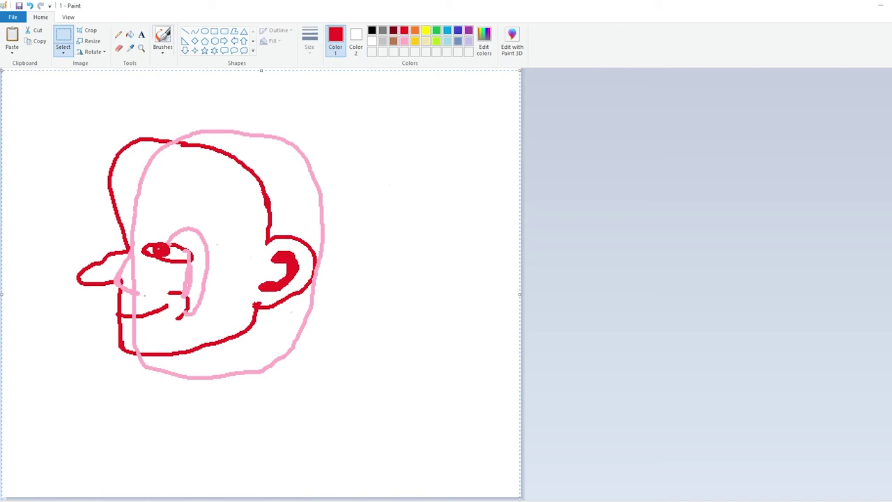
{"action": "left_click", "coordinate": [118, 35]}
{"action": "left_click", "coordinate": [372, 30]}
{"action": "mouse_move", "coordinate": [129, 245]}
{"action": "left_mouse_down"}
{"action": "mouse_move", "coordinate": [122, 205]}
{"action": "mouse_move", "coordinate": [180, 133]}
{"action": "mouse_move", "coordinate": [247, 148]}
{"action": "left_mouse_up"}
{"action": "mouse_move", "coordinate": [128, 243]}
{"action": "left_mouse_down"}
{"action": "mouse_move", "coordinate": [97, 249]}
{"action": "mouse_move", "coordinate": [110, 276]}
{"action": "mouse_move", "coordinate": [128, 281]}
{"action": "left_mouse_up"}
{"action": "mouse_move", "coordinate": [136, 246]}
{"action": "left_mouse_down"}
{"action": "mouse_move", "coordinate": [155, 242]}
{"action": "mouse_move", "coordinate": [139, 246]}
{"action": "left_mouse_up"}
{"action": "mouse_move", "coordinate": [235, 147]}
{"action": "left_mouse_down"}
{"action": "mouse_move", "coordinate": [269, 156]}
{"action": "mouse_move", "coordinate": [308, 205]}
{"action": "left_mouse_up"}
{"action": "mouse_move", "coordinate": [230, 237]}
{"action": "left_mouse_down"}
{"action": "mouse_move", "coordinate": [264, 280]}
{"action": "mouse_move", "coordinate": [246, 317]}
{"action": "mouse_move", "coordinate": [225, 296]}
{"action": "left_mouse_up"}
{"action": "mouse_move", "coordinate": [234, 260]}
{"action": "left_mouse_down"}
{"action": "mouse_move", "coordinate": [233, 287]}
{"action": "mouse_move", "coordinate": [245, 276]}
{"action": "left_mouse_up"}
{"action": "left_click_drag", "start_coordinate": [308, 199], "coordinate": [282, 320]}
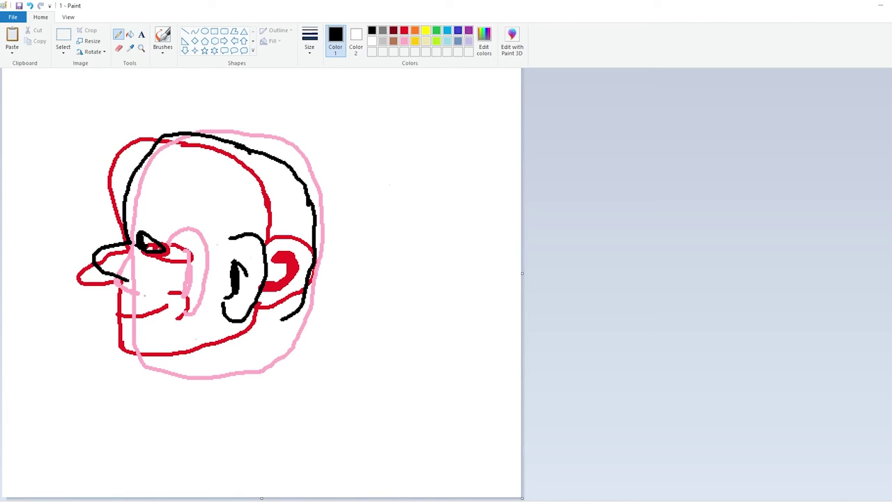
{"action": "mouse_move", "coordinate": [126, 282]}
{"action": "left_mouse_down"}
{"action": "mouse_move", "coordinate": [123, 346]}
{"action": "mouse_move", "coordinate": [148, 368]}
{"action": "mouse_move", "coordinate": [251, 344]}
{"action": "mouse_move", "coordinate": [279, 311]}
{"action": "left_mouse_up"}
{"action": "mouse_move", "coordinate": [122, 306]}
{"action": "left_mouse_down"}
{"action": "mouse_move", "coordinate": [158, 309]}
{"action": "mouse_move", "coordinate": [166, 327]}
{"action": "left_mouse_up"}
{"action": "left_click", "coordinate": [63, 38]}
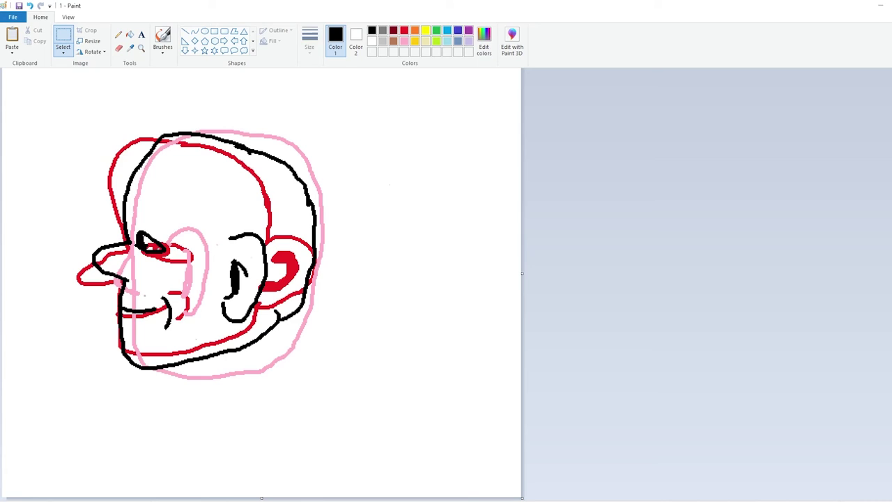
{"action": "key", "text": "ctrl+a"}
{"action": "key", "text": "Escape"}
{"action": "left_click", "coordinate": [404, 40]}
{"action": "left_click", "coordinate": [119, 47]}
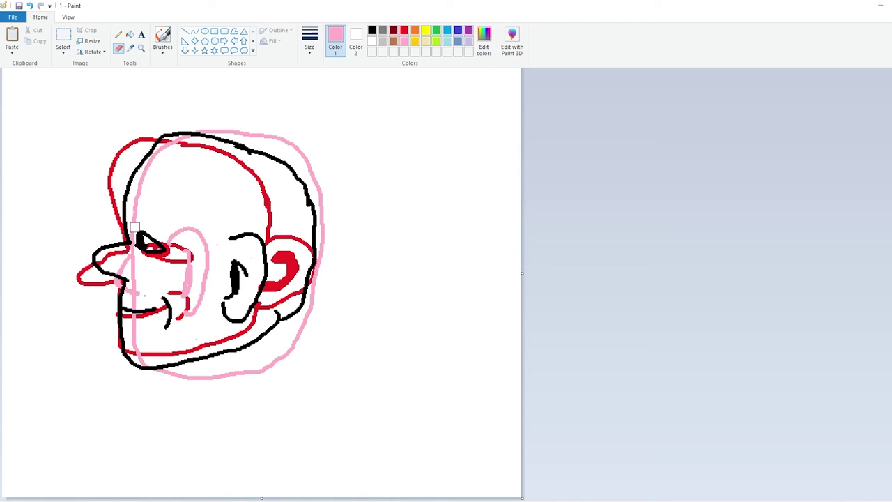
{"action": "key", "text": "super+a"}
{"action": "left_click", "coordinate": [261, 376]}
Step: Fill the pink guide lines of the head, ear and nose with white to remove them
{"action": "left_click", "coordinate": [129, 34]}
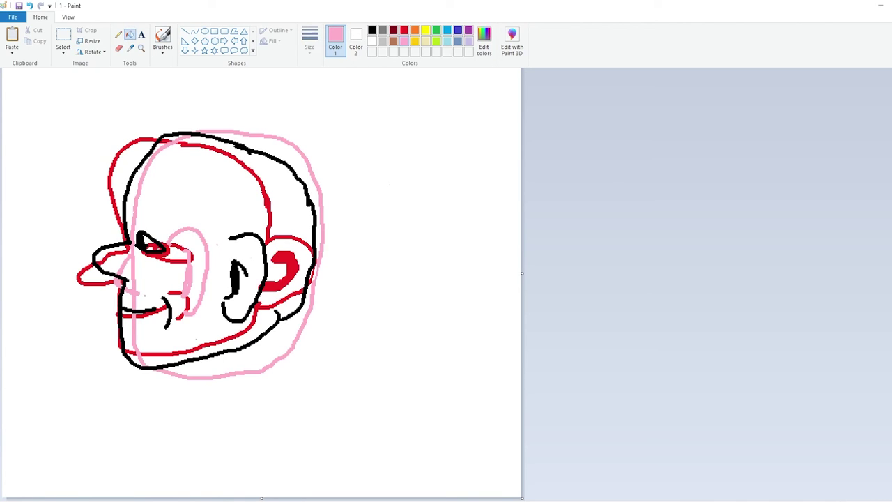
{"action": "left_click", "coordinate": [372, 41]}
{"action": "left_click", "coordinate": [320, 209]}
{"action": "key", "text": "super+a"}
{"action": "key", "text": "super+a"}
{"action": "left_click", "coordinate": [205, 250]}
{"action": "left_click", "coordinate": [188, 270]}
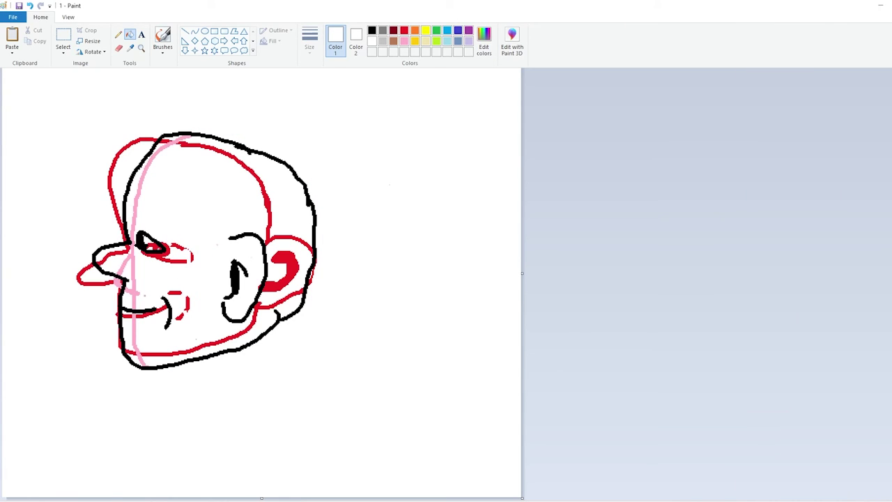
{"action": "left_click", "coordinate": [125, 268]}
{"action": "left_click", "coordinate": [136, 196]}
{"action": "left_click", "coordinate": [133, 297]}
{"action": "left_click", "coordinate": [117, 283]}
{"action": "left_click", "coordinate": [137, 338]}
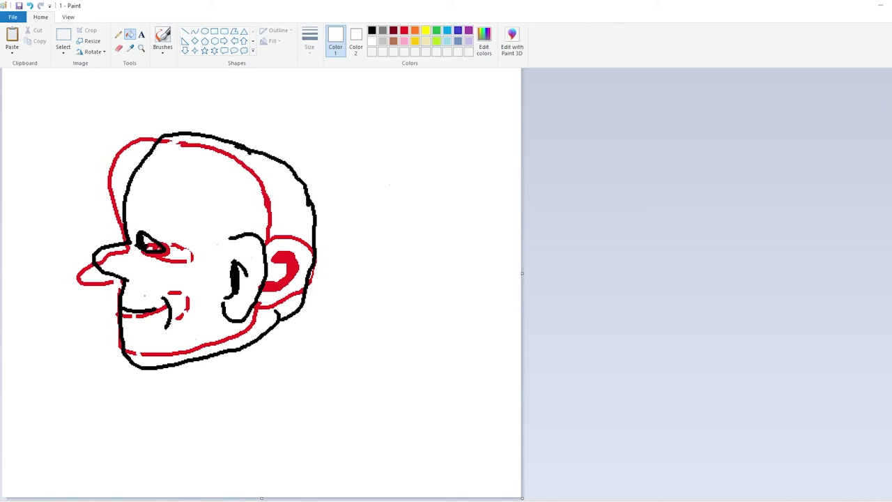
Step: Fill the red guide lines at the back of the head, the ear and the jaw with white
{"action": "left_click", "coordinate": [403, 29]}
{"action": "left_click", "coordinate": [371, 40]}
{"action": "key", "text": "super+a"}
{"action": "key", "text": "Escape"}
{"action": "left_click", "coordinate": [267, 200]}
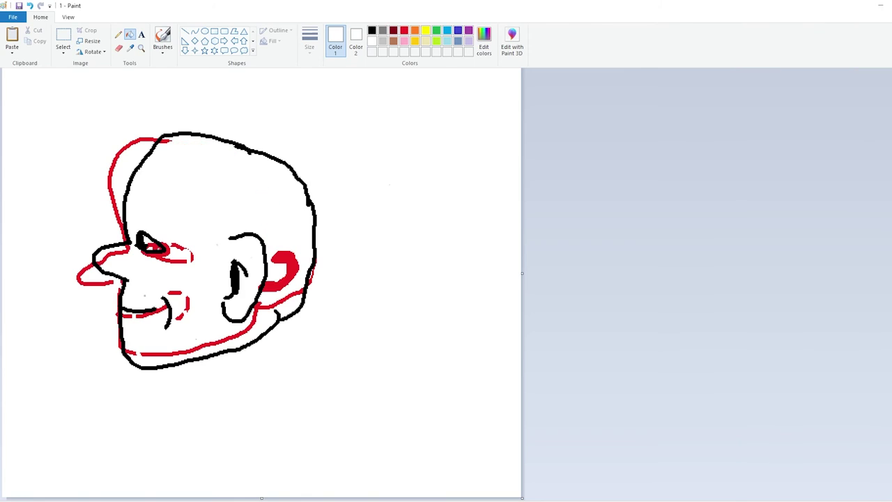
{"action": "left_click", "coordinate": [284, 269]}
{"action": "left_click", "coordinate": [277, 302]}
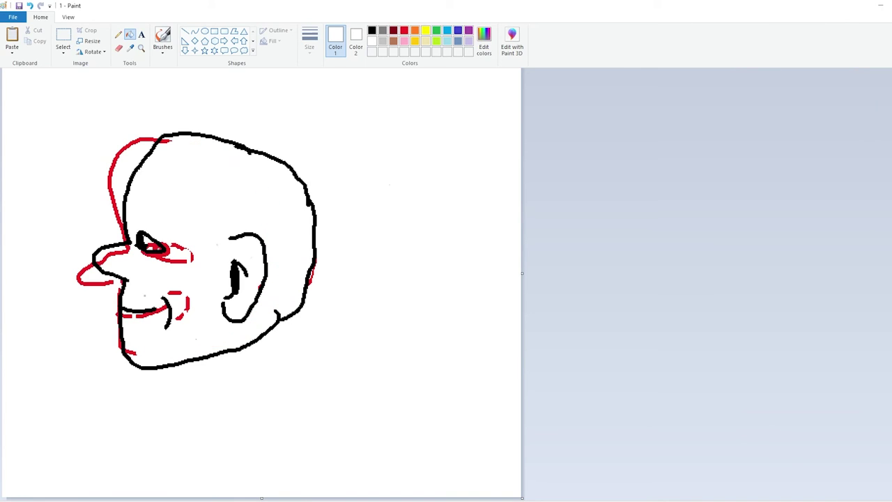
Step: Fill the red guide lines of the mouth, cheek, eye, forehead and nose with white
{"action": "left_click", "coordinate": [148, 314]}
{"action": "left_click", "coordinate": [128, 315]}
{"action": "left_click", "coordinate": [187, 304]}
{"action": "left_click", "coordinate": [175, 292]}
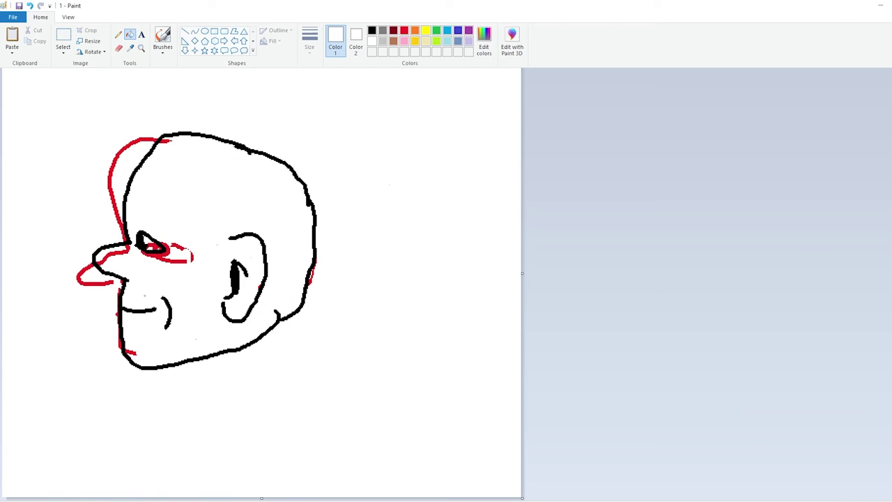
{"action": "left_click", "coordinate": [154, 247]}
{"action": "left_click", "coordinate": [167, 259]}
{"action": "left_click", "coordinate": [179, 246]}
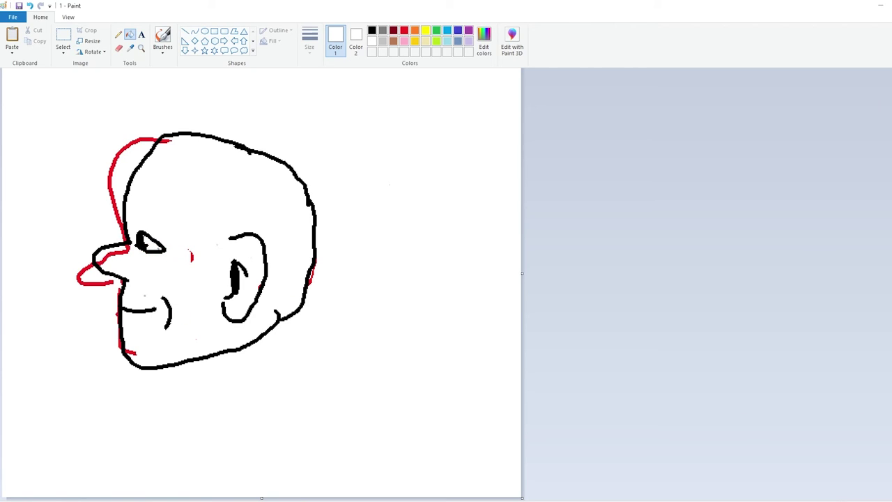
{"action": "left_click", "coordinate": [115, 212]}
{"action": "left_click", "coordinate": [112, 167]}
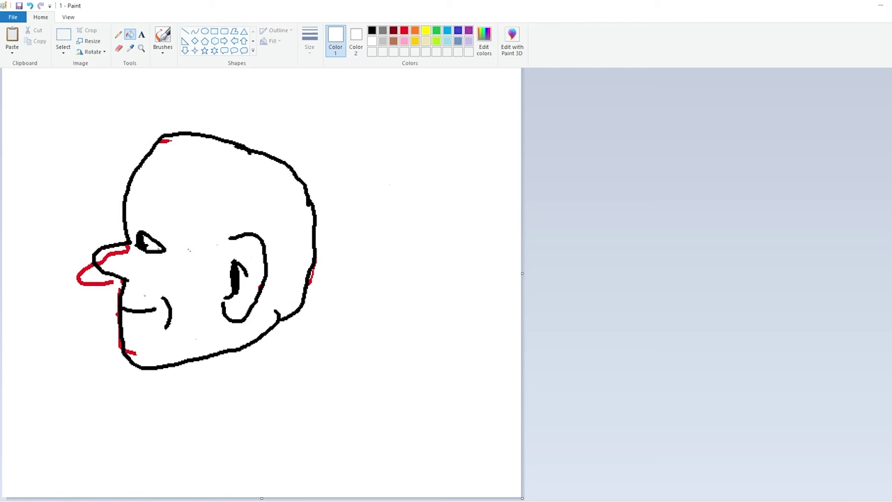
{"action": "left_click", "coordinate": [112, 252]}
{"action": "left_click", "coordinate": [98, 283]}
Step: Erase the remaining red traces along the forehead, face edge, chin, ear and back of the head
{"action": "left_click", "coordinate": [404, 30]}
{"action": "left_click", "coordinate": [68, 16]}
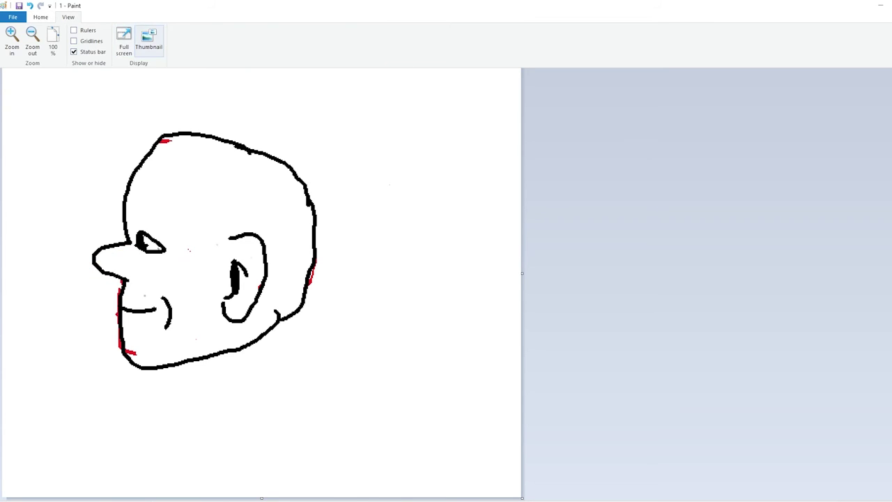
{"action": "left_click", "coordinate": [40, 17]}
{"action": "left_click", "coordinate": [119, 48]}
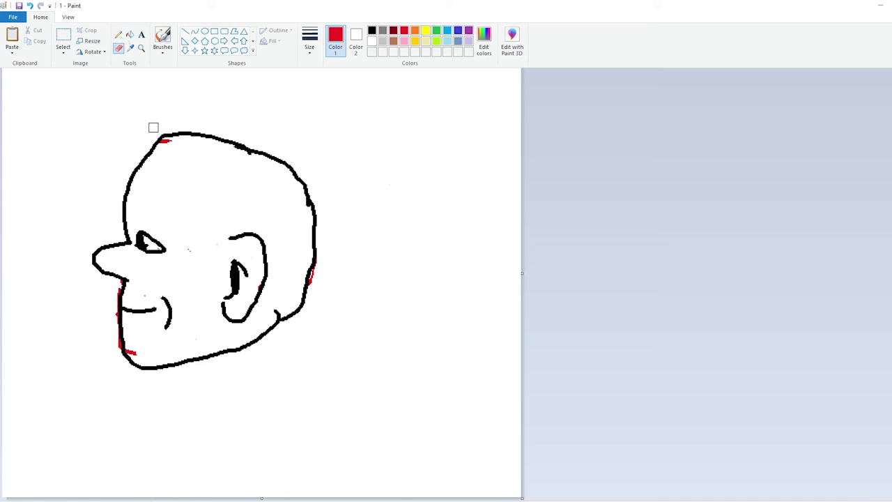
{"action": "left_click_drag", "start_coordinate": [178, 148], "coordinate": [171, 145]}
{"action": "mouse_move", "coordinate": [118, 287]}
{"action": "left_mouse_down"}
{"action": "mouse_move", "coordinate": [127, 356]}
{"action": "mouse_move", "coordinate": [138, 356]}
{"action": "mouse_move", "coordinate": [112, 306]}
{"action": "mouse_move", "coordinate": [125, 297]}
{"action": "mouse_move", "coordinate": [283, 299]}
{"action": "mouse_move", "coordinate": [304, 288]}
{"action": "mouse_move", "coordinate": [323, 253]}
{"action": "mouse_move", "coordinate": [265, 273]}
{"action": "left_mouse_up"}
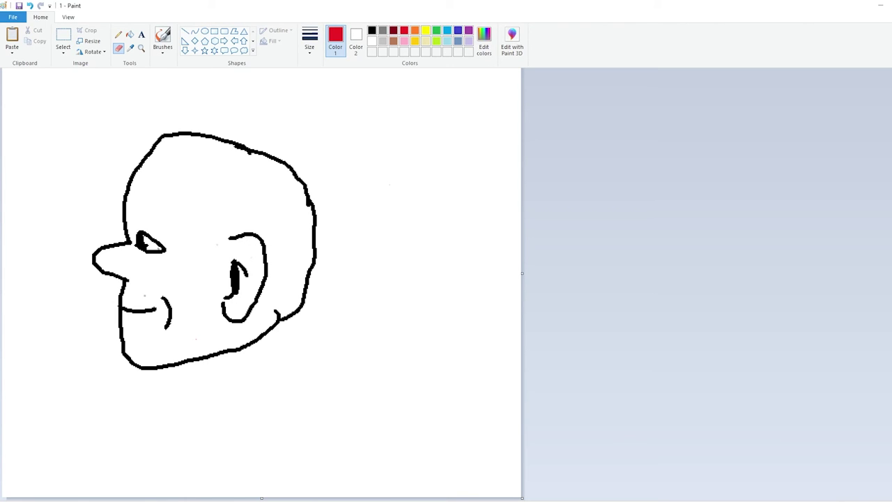
Step: Save the thirteenth frame under the name 13, accepting the loss of transparency
{"action": "left_click", "coordinate": [12, 16]}
{"action": "mouse_move", "coordinate": [31, 98]}
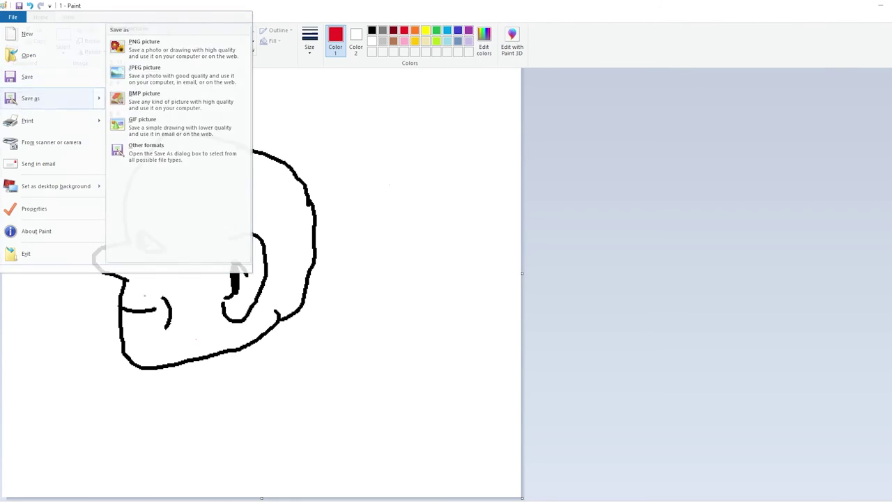
{"action": "left_click", "coordinate": [28, 99]}
{"action": "type", "text": "13"}
{"action": "key", "text": "Return"}
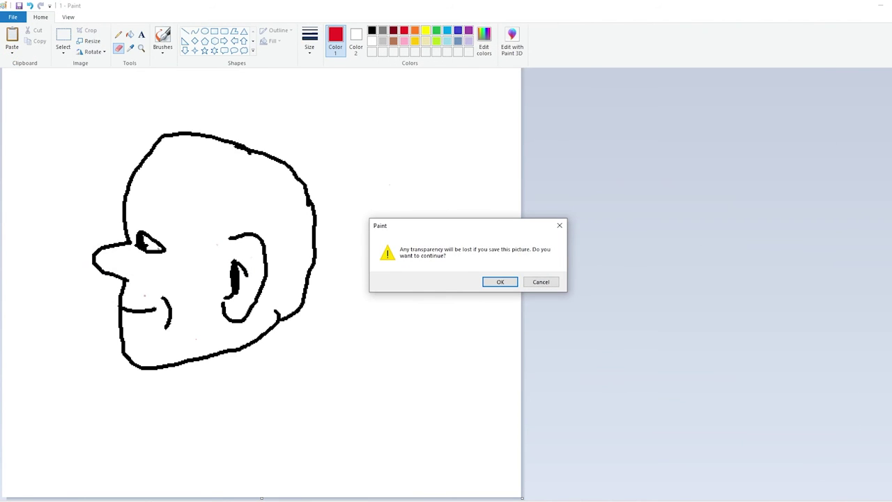
{"action": "key", "text": "Return"}
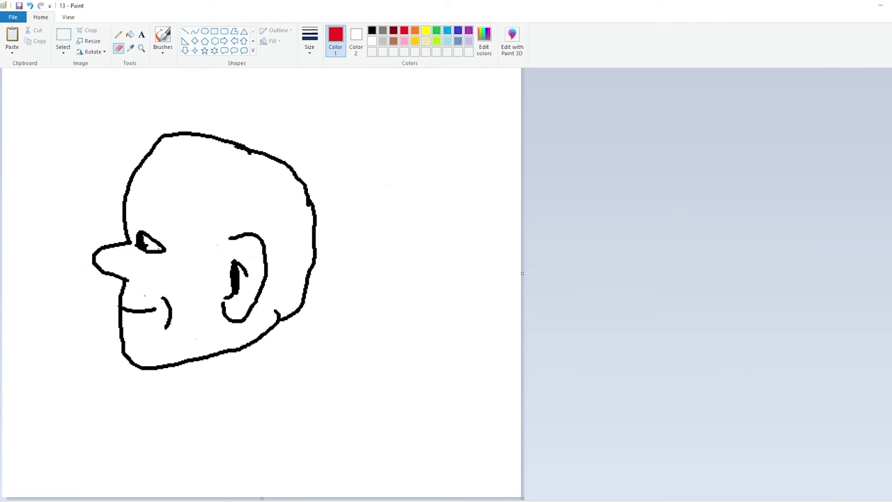
Step: Search the computer for Video Editor, open it and move its window fully into view
{"action": "key", "text": "super"}
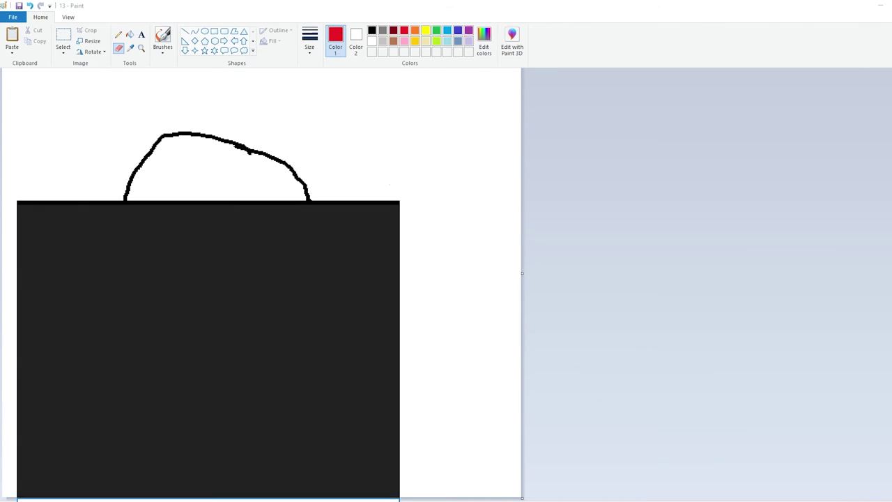
{"action": "type", "text": "video"}
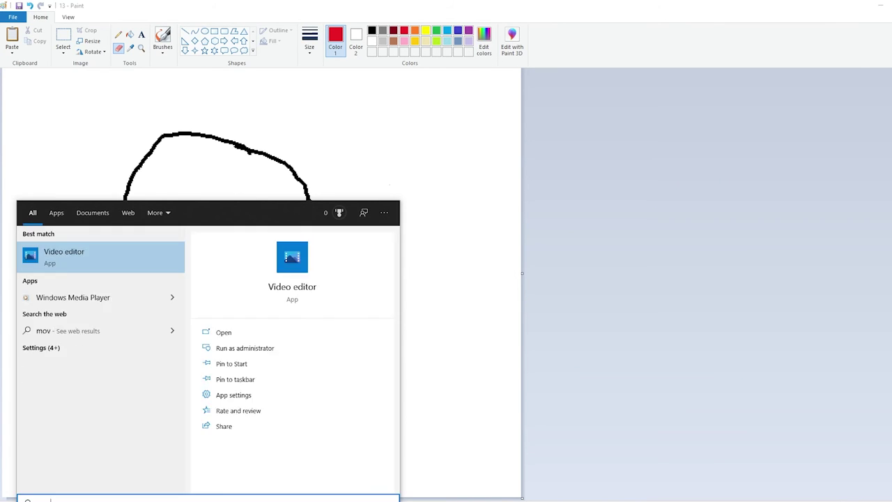
{"action": "key", "text": "Return"}
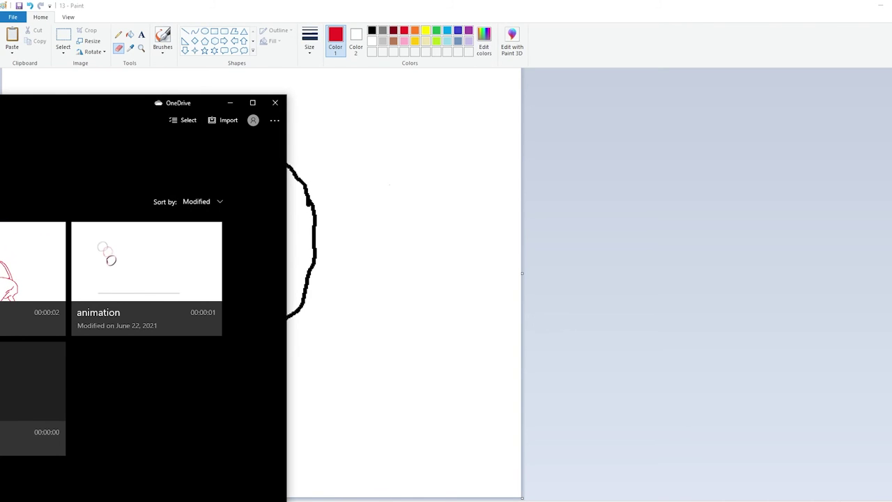
{"action": "left_click_drag", "start_coordinate": [93, 102], "coordinate": [0, 85]}
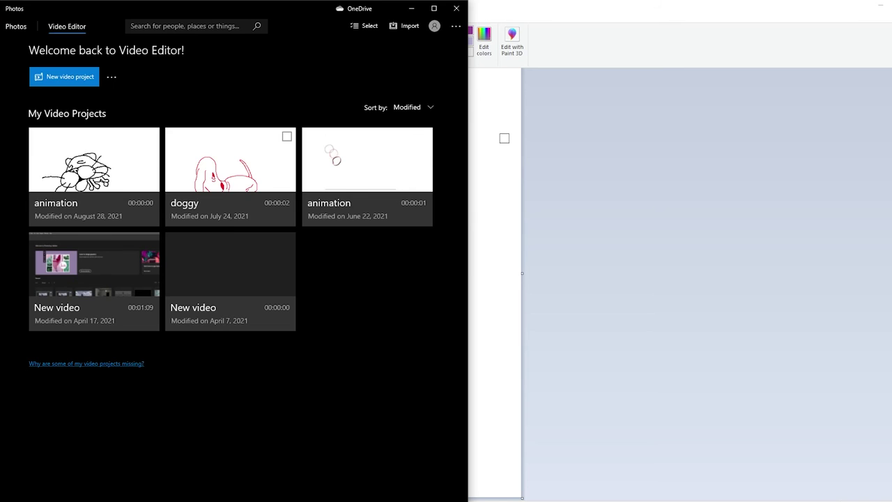
Step: Play the existing doggy project, view the cat animation project modified on August 28, 2021, and return to the project list
{"action": "left_click", "coordinate": [230, 176]}
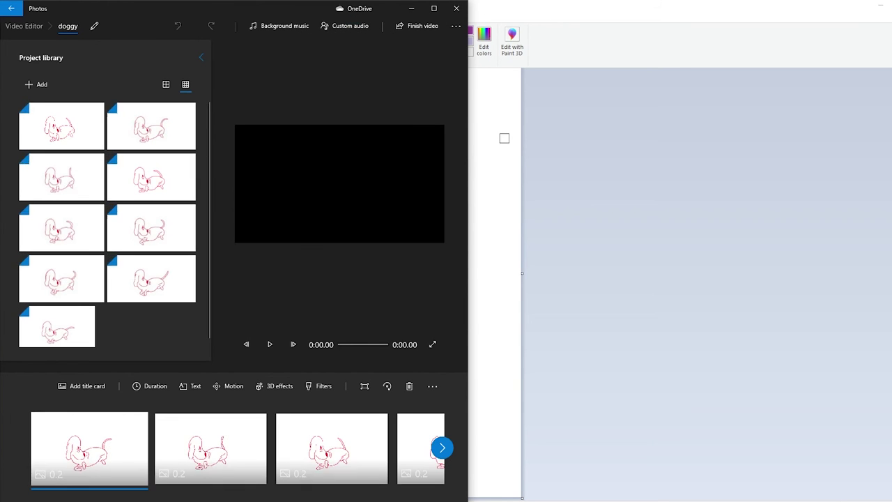
{"action": "left_click", "coordinate": [270, 343]}
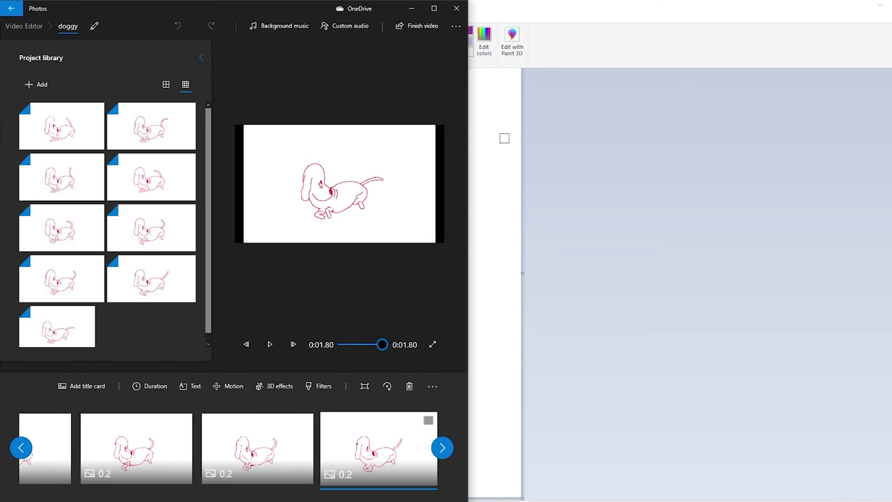
{"action": "left_click", "coordinate": [11, 8]}
{"action": "left_click", "coordinate": [97, 171]}
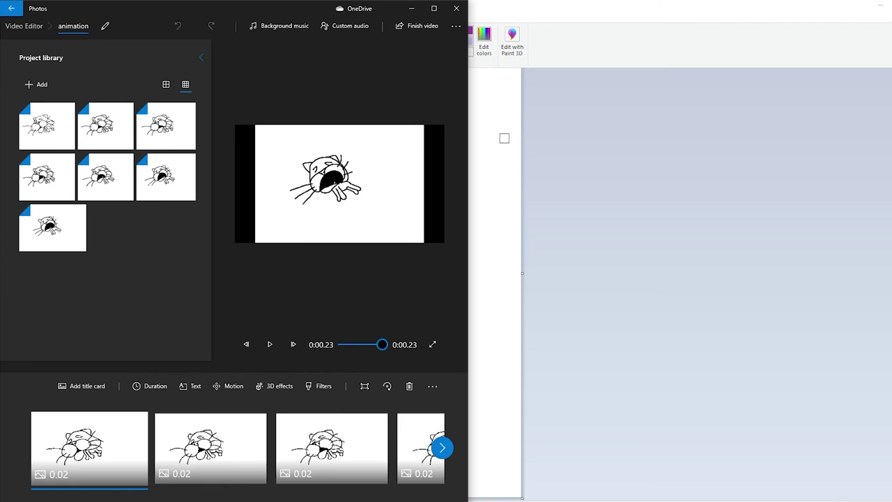
{"action": "left_click", "coordinate": [24, 26]}
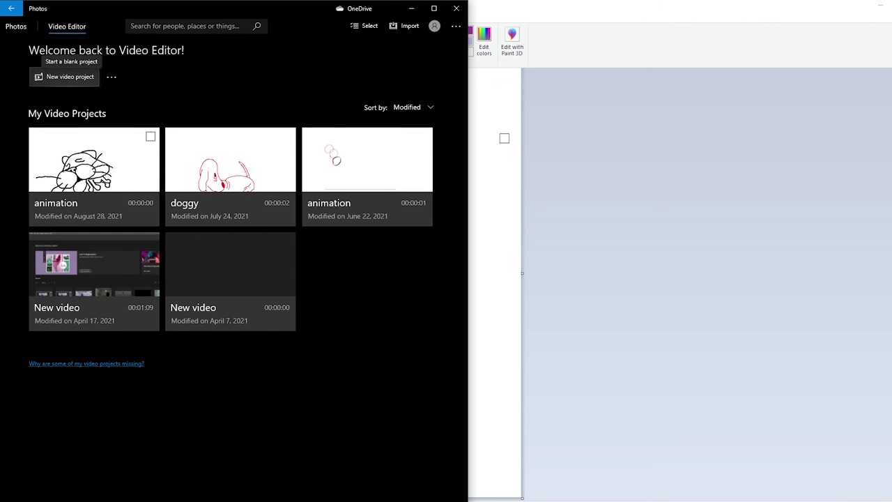
Step: Create a new video project named head
{"action": "left_click", "coordinate": [64, 77]}
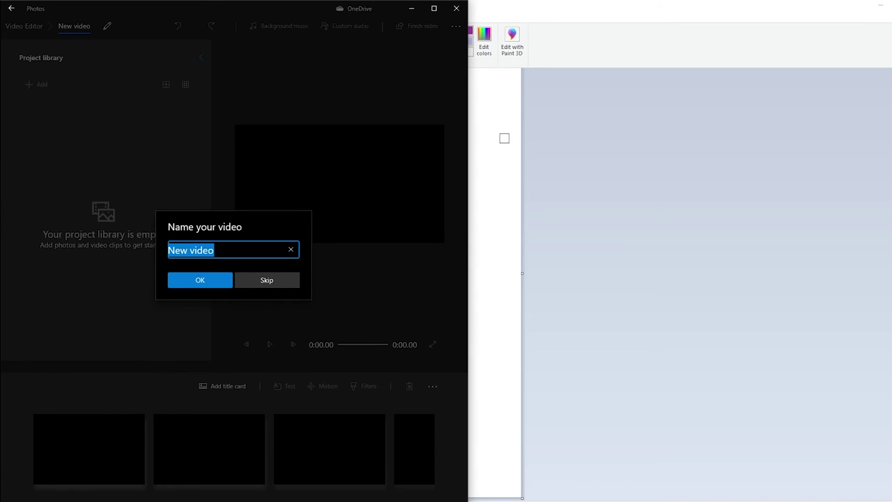
{"action": "type", "text": "he"}
{"action": "key", "text": "Return"}
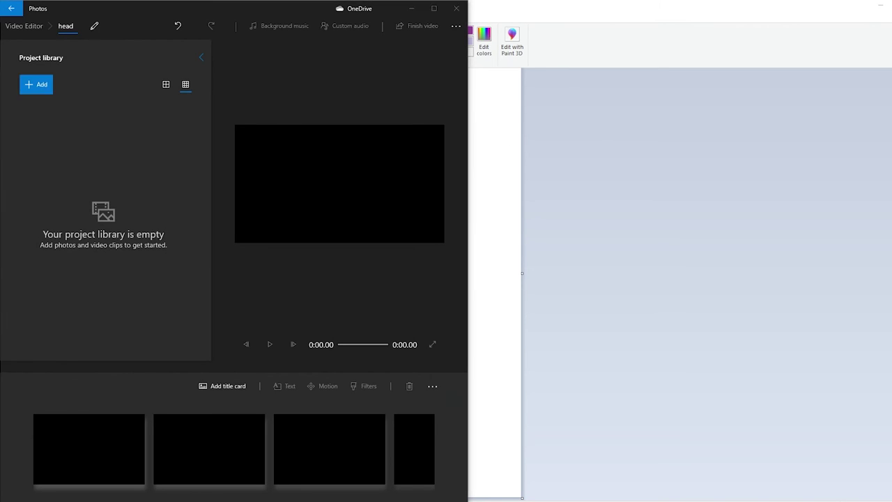
Step: Switch to the File Explorer window and open the head folder inside the frames folder
{"action": "key", "text": "alt+Tab"}
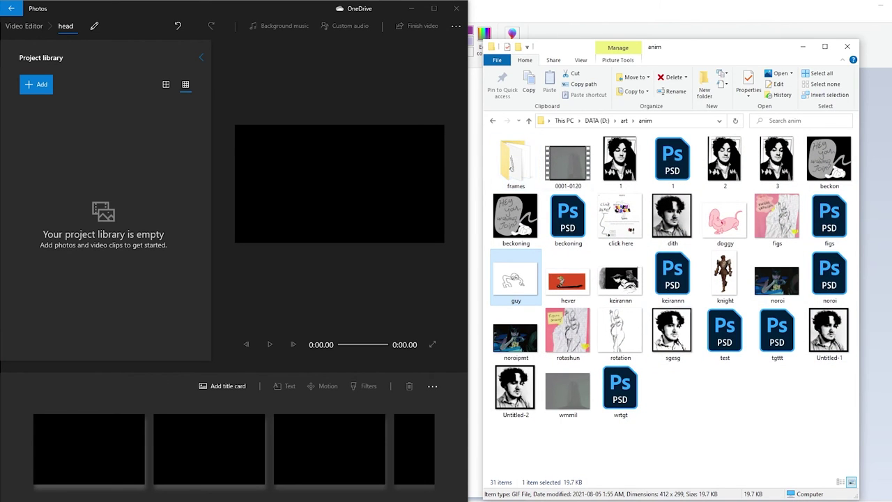
{"action": "left_click", "coordinate": [516, 162]}
{"action": "double_click", "coordinate": [516, 161]}
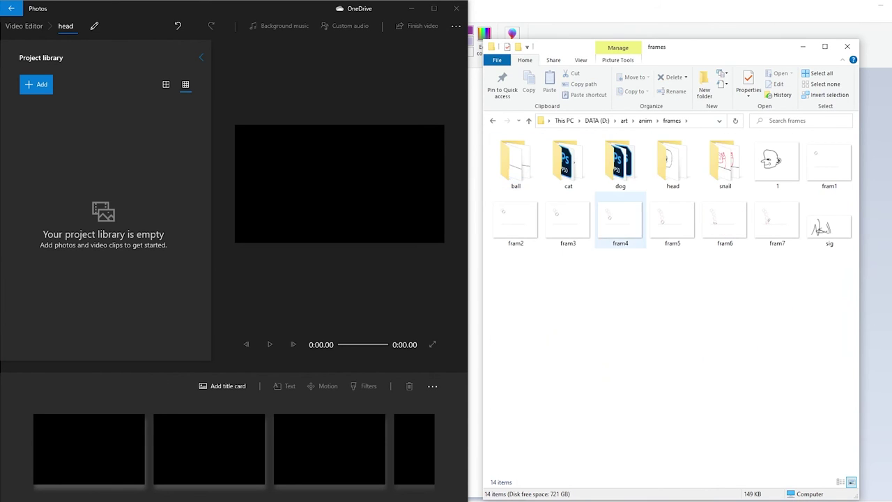
{"action": "left_click", "coordinate": [672, 162]}
{"action": "double_click", "coordinate": [672, 162]}
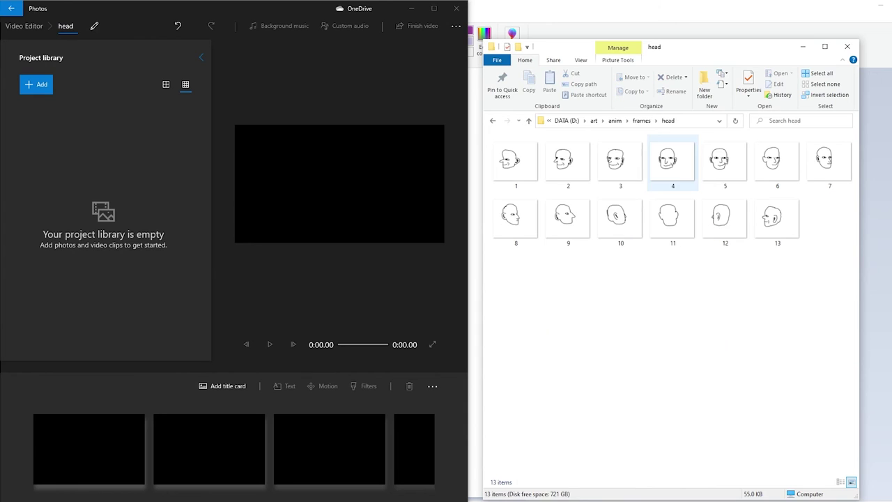
Step: Import frames 1 to 13 from the head folder into the project library and place them all on the storyboard
{"action": "left_click", "coordinate": [516, 219]}
{"action": "left_click_drag", "start_coordinate": [824, 232], "coordinate": [504, 156]}
{"action": "left_click", "coordinate": [672, 278]}
{"action": "left_click", "coordinate": [516, 162]}
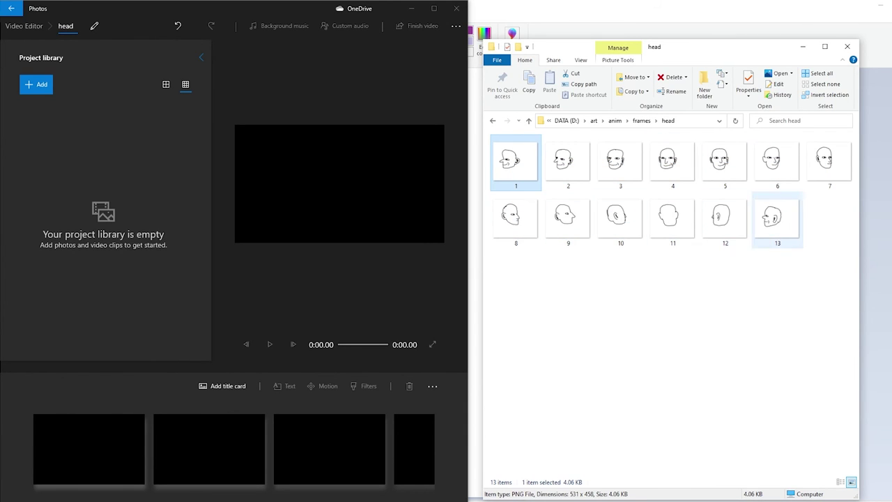
{"action": "left_click", "coordinate": [777, 220], "text": "shift"}
{"action": "left_click_drag", "start_coordinate": [777, 220], "coordinate": [129, 235]}
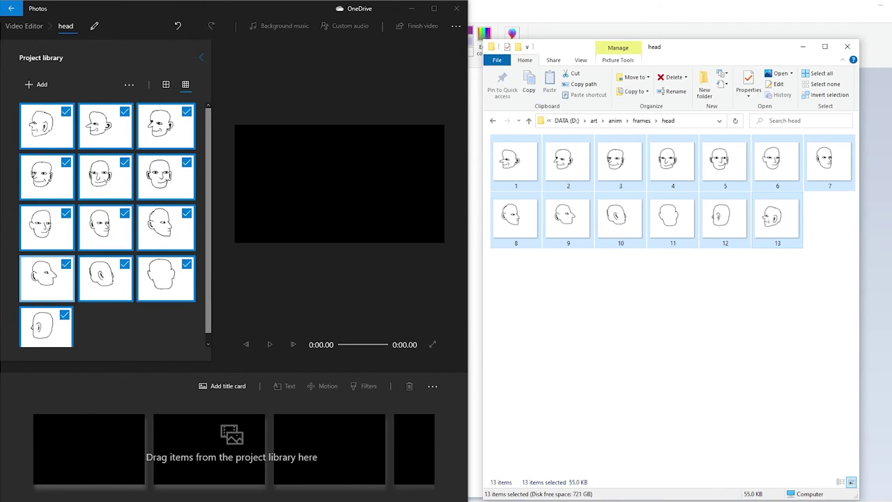
{"action": "left_click_drag", "start_coordinate": [105, 226], "coordinate": [202, 445]}
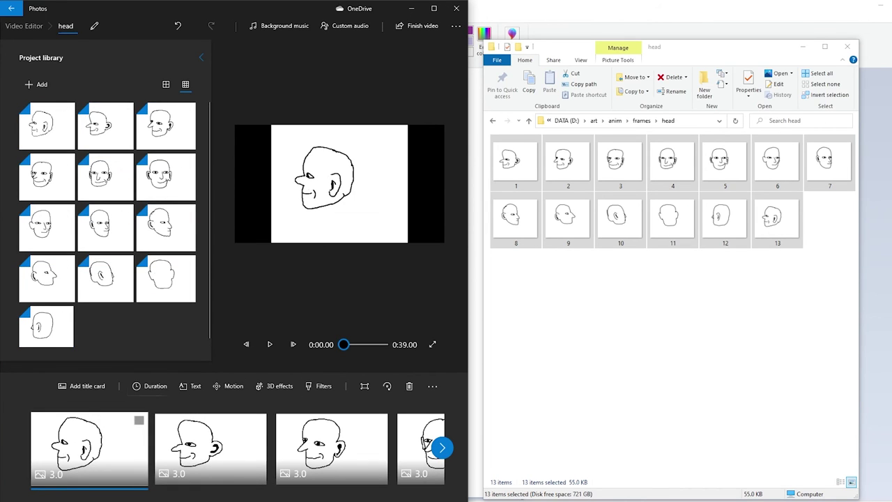
Step: Set the duration of all thirteen storyboard clips to 0.2 seconds
{"action": "left_click", "coordinate": [138, 420]}
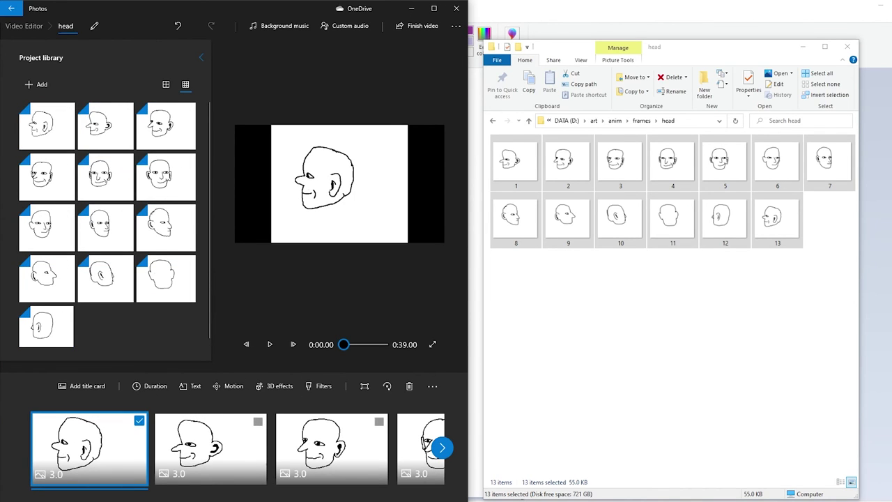
{"action": "scroll", "coordinate": [229, 447], "scroll_direction": "down", "scroll_amount": 10}
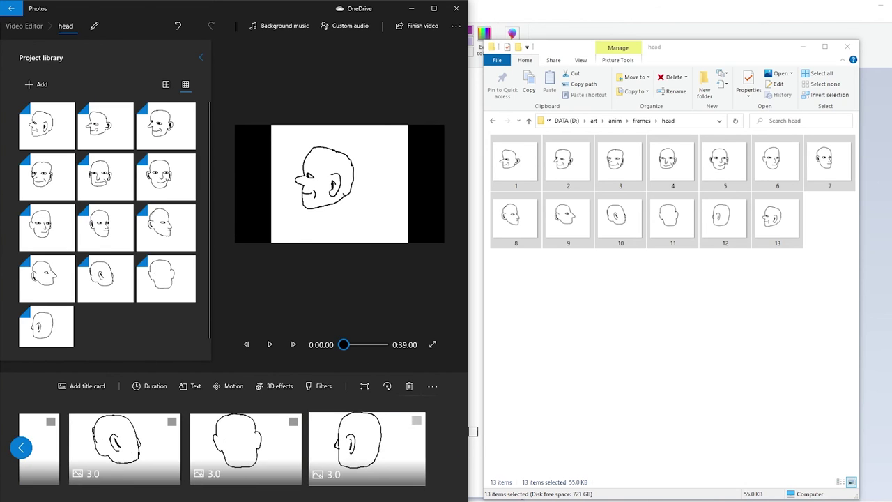
{"action": "left_click", "coordinate": [414, 421]}
{"action": "left_click", "coordinate": [293, 422]}
{"action": "left_click", "coordinate": [367, 448]}
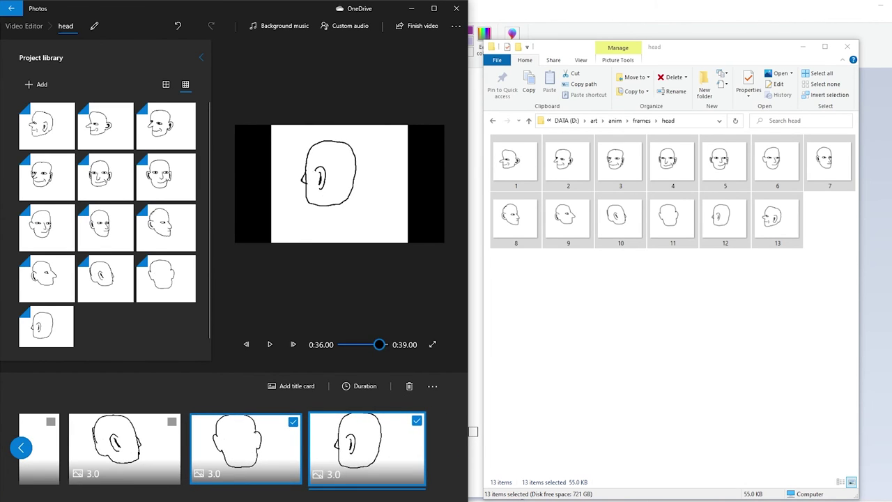
{"action": "scroll", "coordinate": [223, 448], "scroll_direction": "up", "scroll_amount": 5}
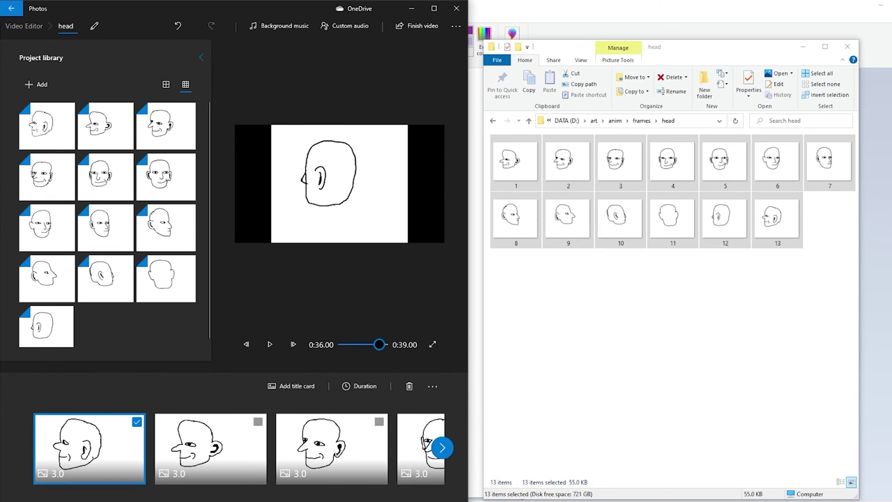
{"action": "left_click", "coordinate": [89, 448]}
{"action": "key", "text": "End"}
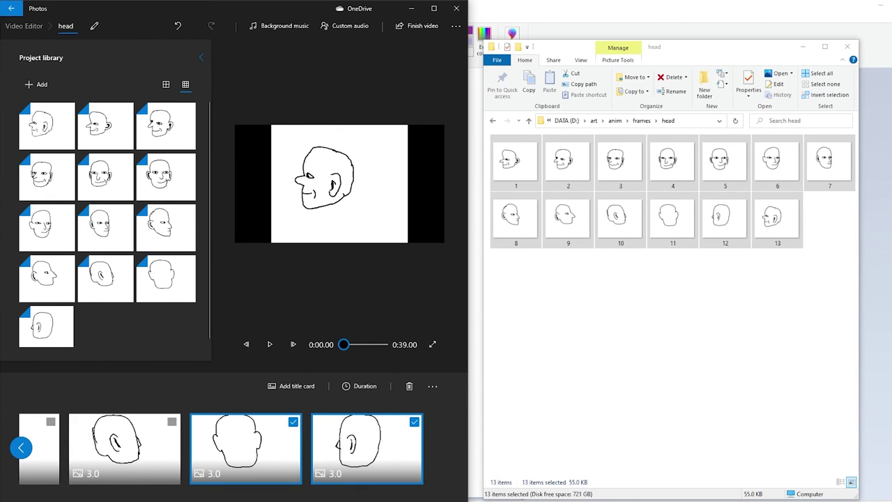
{"action": "key", "text": "shift+Left"}
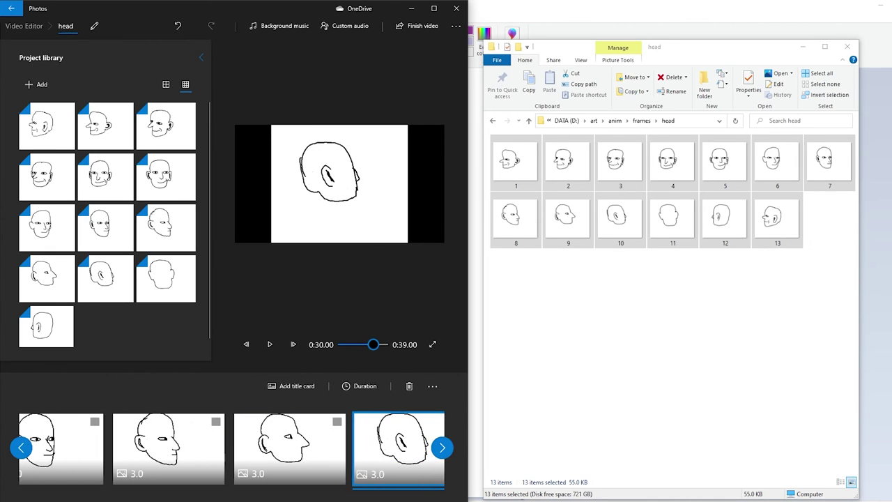
{"action": "key", "text": "shift+Left"}
{"action": "key", "text": "shift+Left"}
{"action": "key", "text": "shift+Left"}
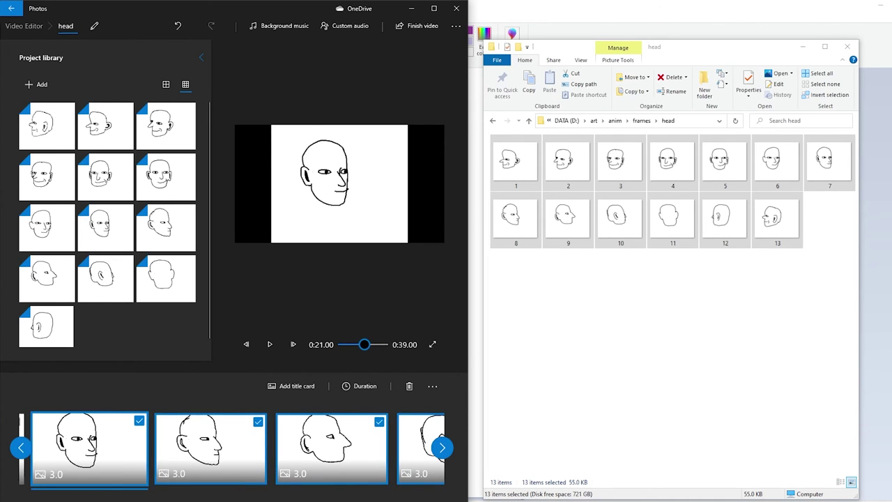
{"action": "key", "text": "shift+Left"}
{"action": "key", "text": "shift+Left"}
{"action": "key", "text": "shift+Left"}
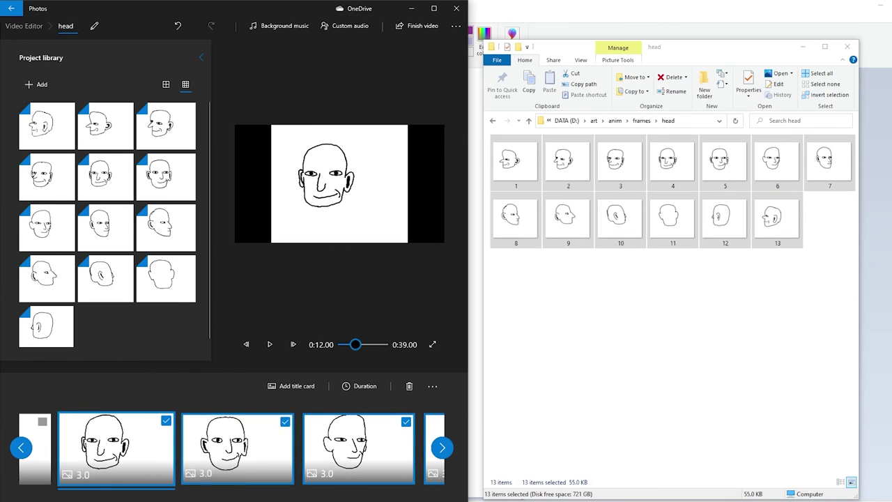
{"action": "key", "text": "shift+Left"}
{"action": "key", "text": "shift+Left"}
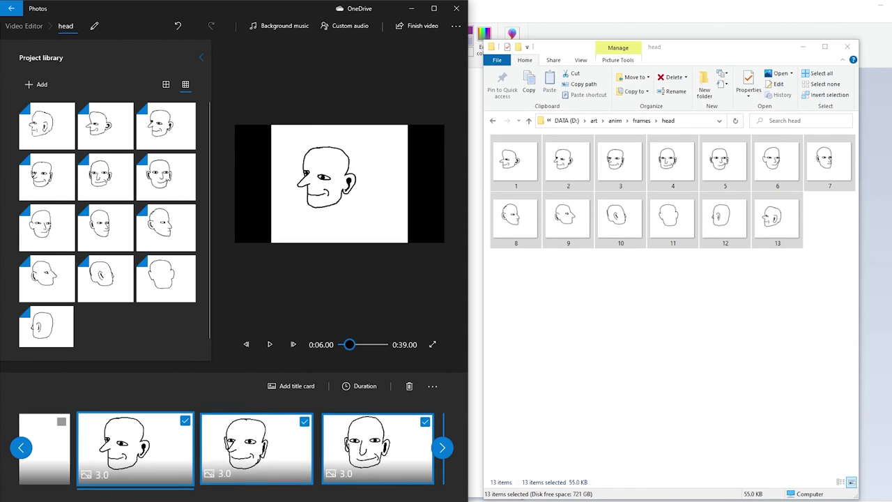
{"action": "key", "text": "shift+Left"}
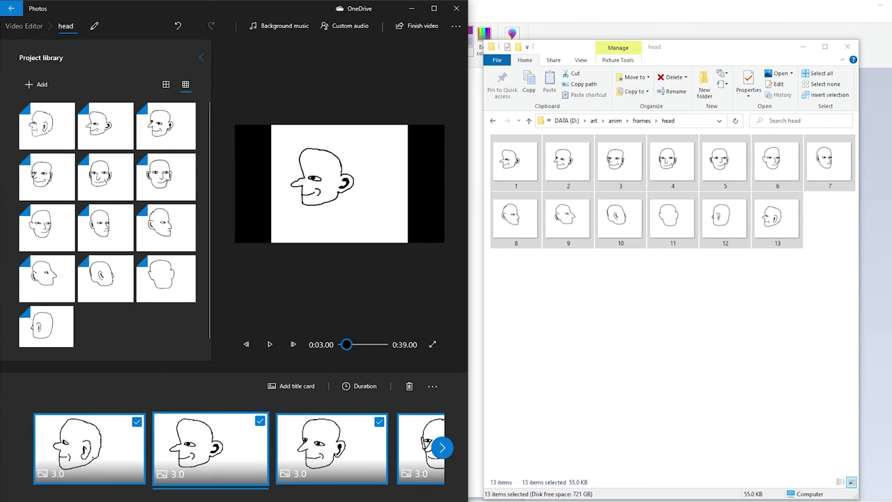
{"action": "right_click", "coordinate": [188, 461]}
{"action": "key", "text": "Return"}
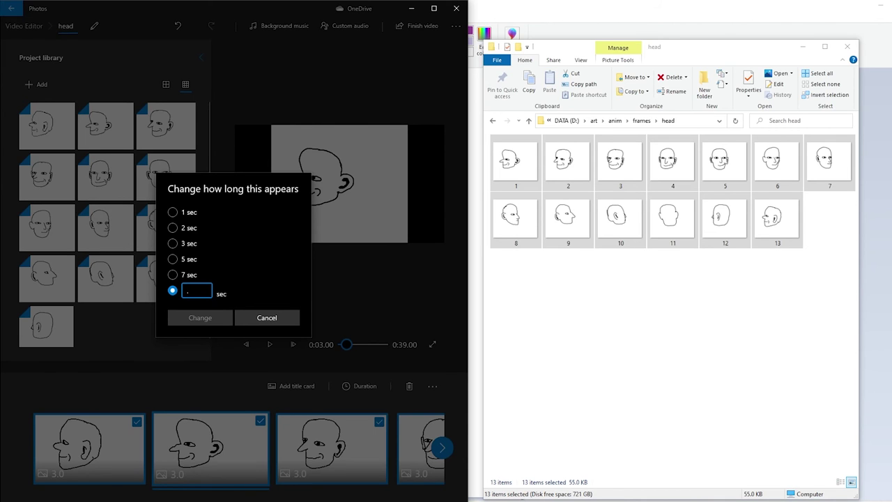
{"action": "type", "text": ".2"}
{"action": "key", "text": "Return"}
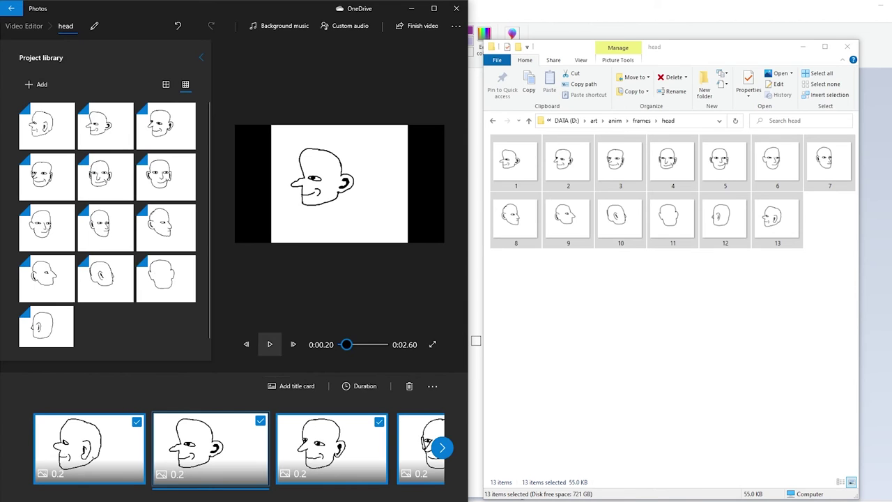
Step: Play the assembled head animation through several times to check the motion
{"action": "left_click", "coordinate": [269, 344]}
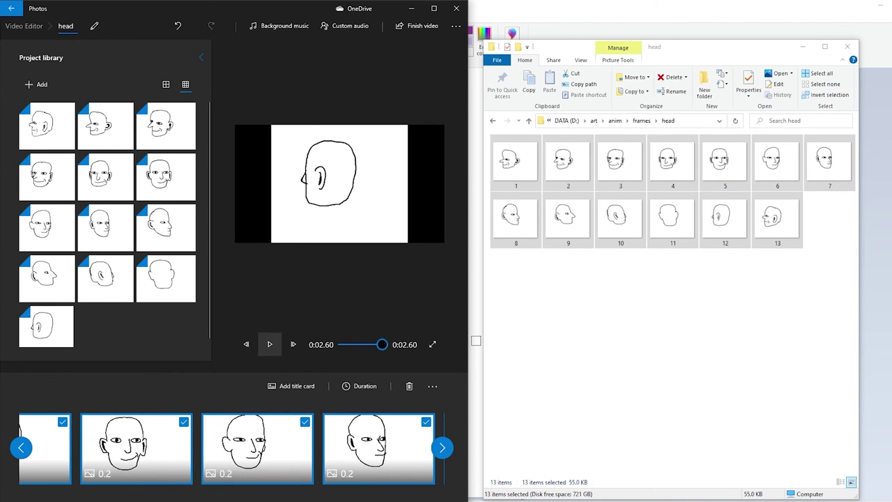
{"action": "left_click", "coordinate": [269, 344]}
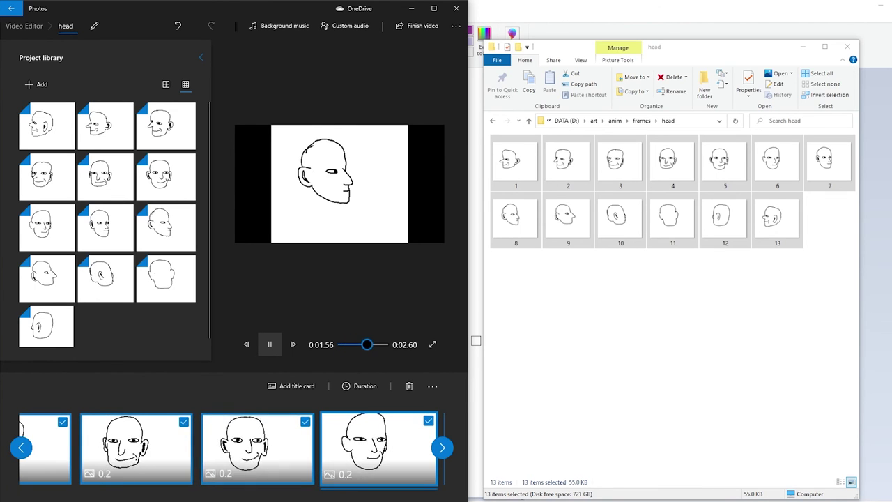
{"action": "left_click", "coordinate": [269, 344]}
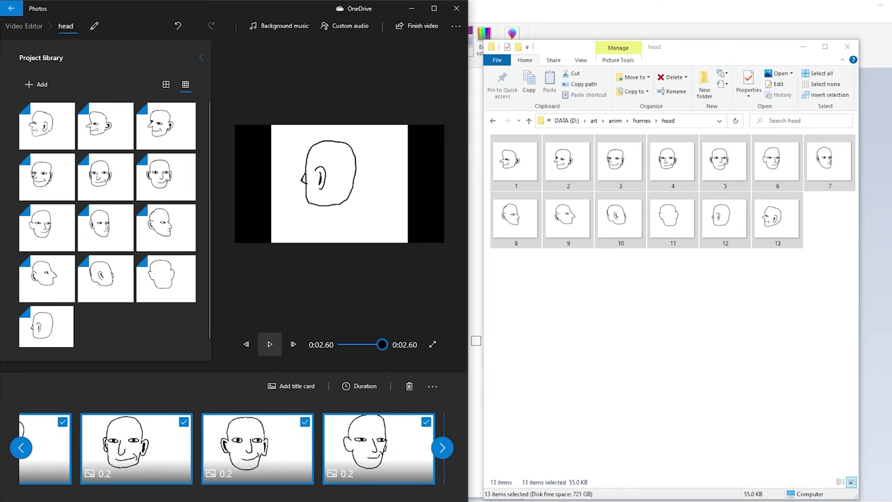
{"action": "left_click", "coordinate": [269, 345]}
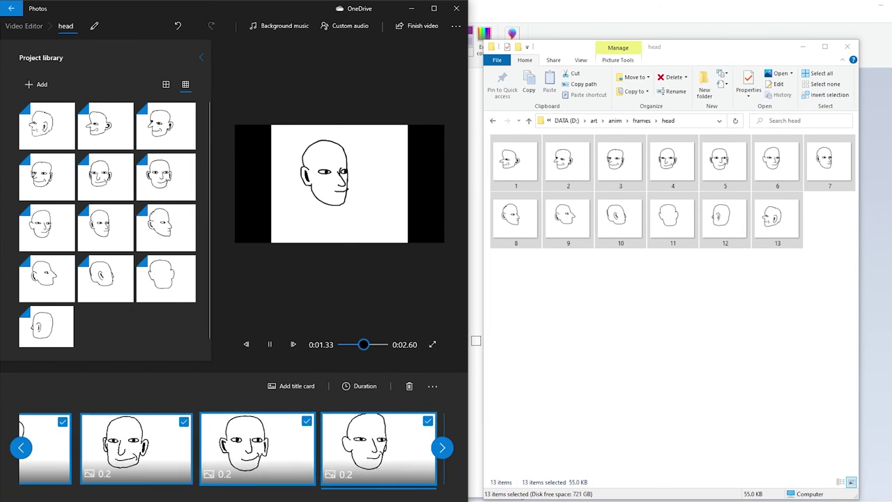
Step: Switch back to Paint, where frame 13 is open
{"action": "left_click", "coordinate": [670, 335]}
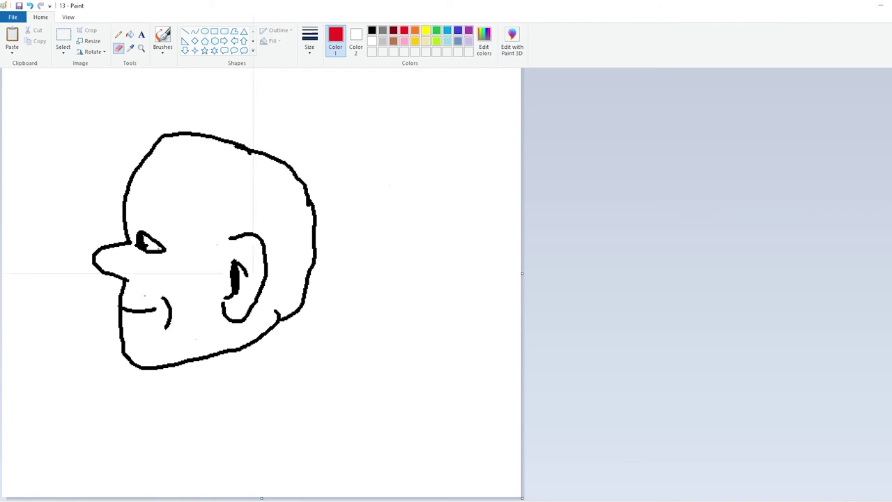
{"action": "left_click", "coordinate": [13, 17]}
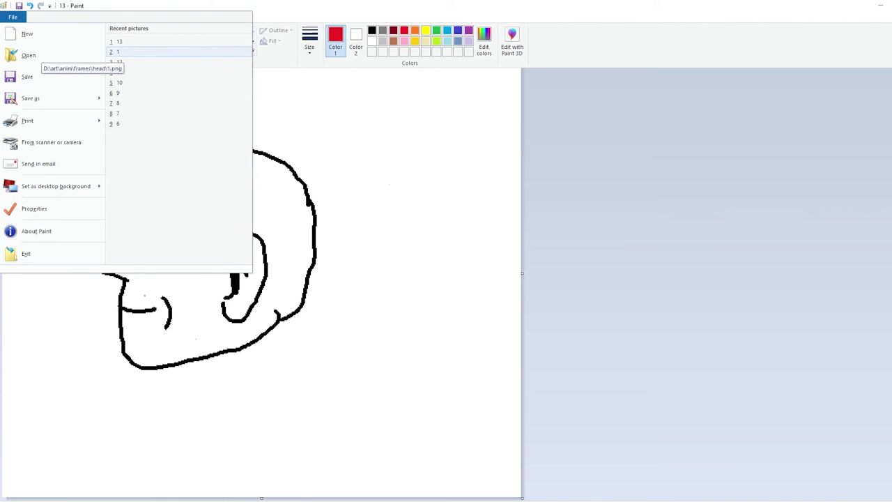
{"action": "left_click", "coordinate": [404, 40]}
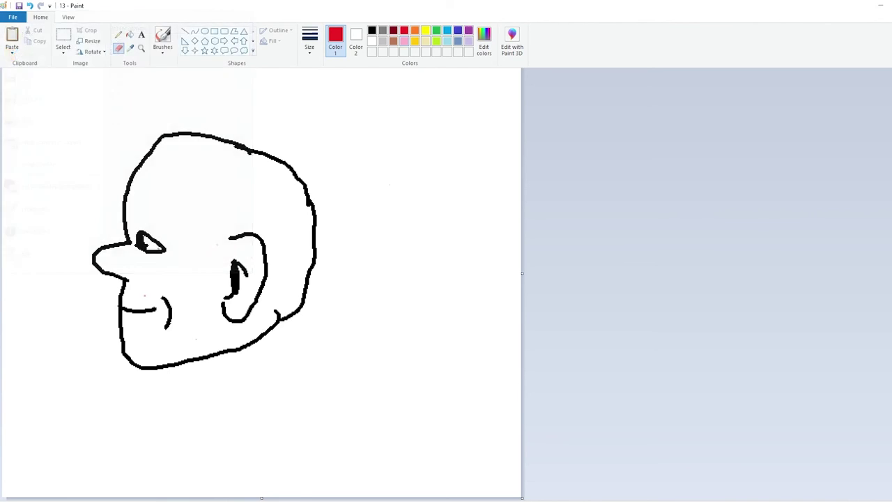
Step: Try filling the head in frame 13 with pink using the Fill tool, and undo the fill
{"action": "left_click", "coordinate": [404, 40]}
{"action": "left_click", "coordinate": [119, 34]}
{"action": "left_click", "coordinate": [129, 34]}
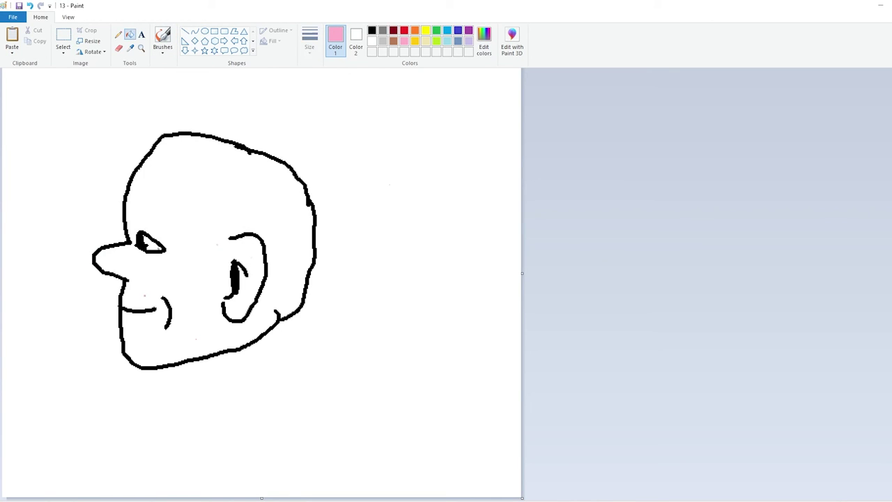
{"action": "left_click", "coordinate": [202, 209]}
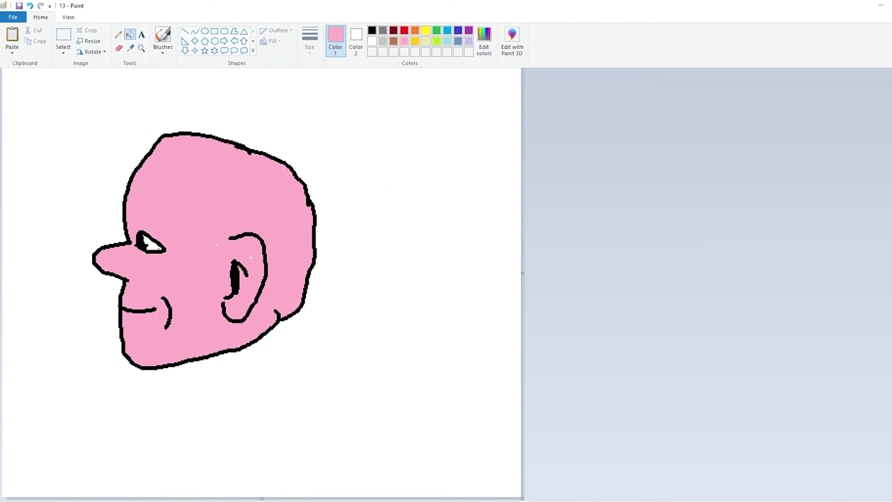
{"action": "key", "text": "ctrl+z"}
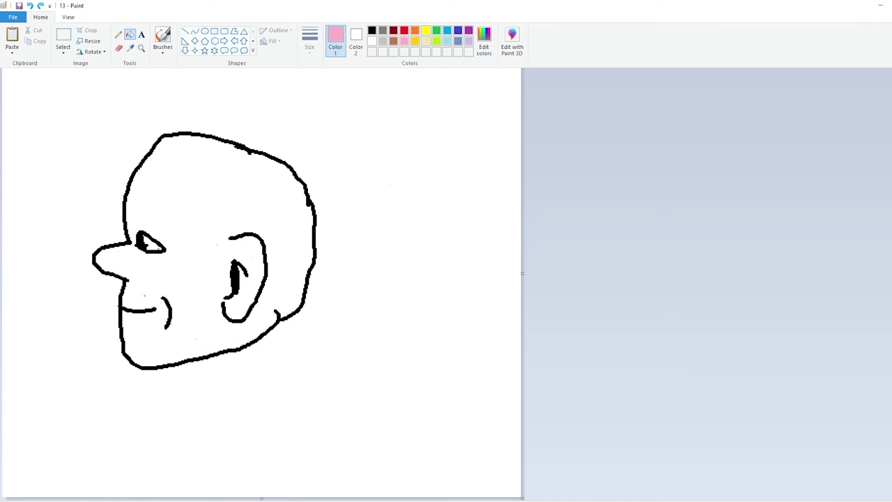
Step: Close out frame 13 and start a new blank picture
{"action": "left_click", "coordinate": [12, 16]}
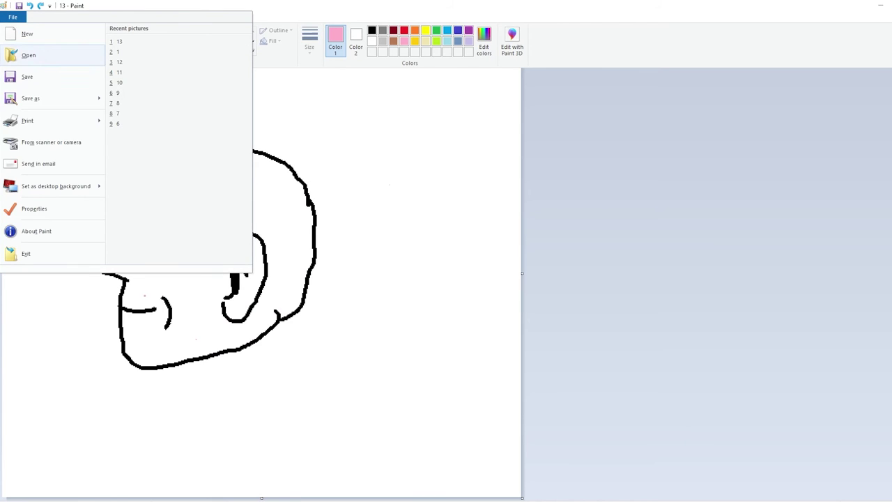
{"action": "key", "text": "Up"}
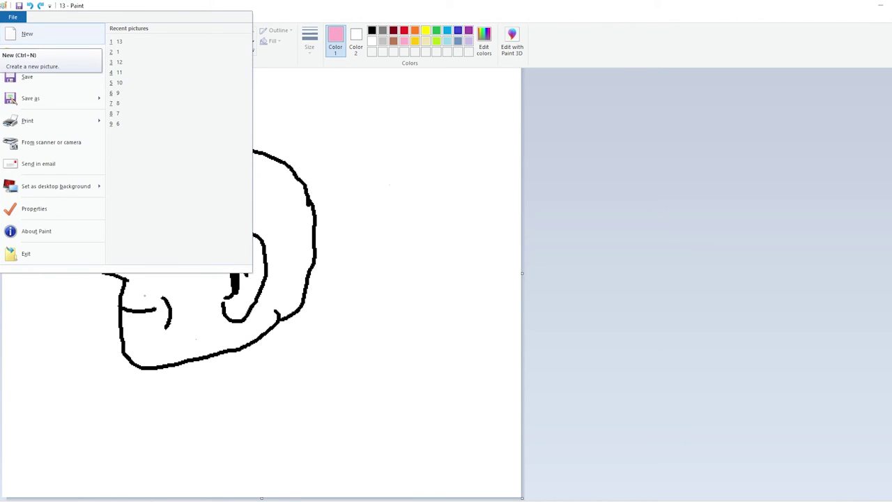
{"action": "key", "text": "Return"}
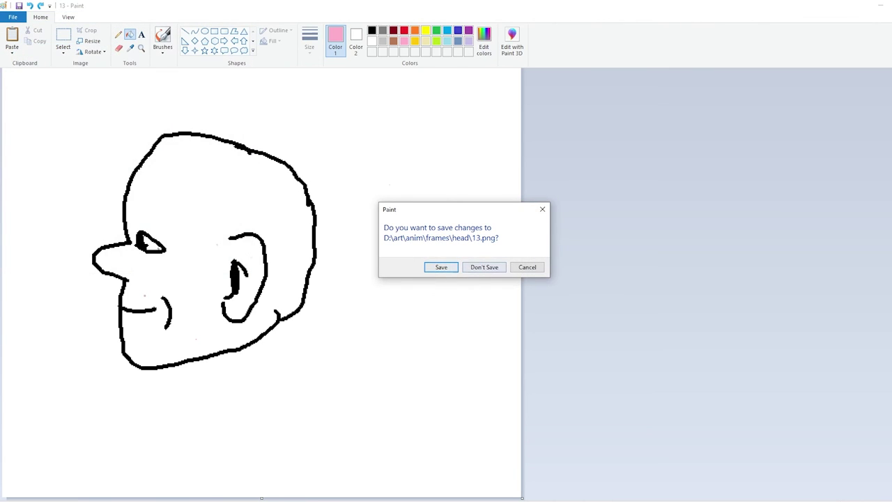
{"action": "key", "text": "Return"}
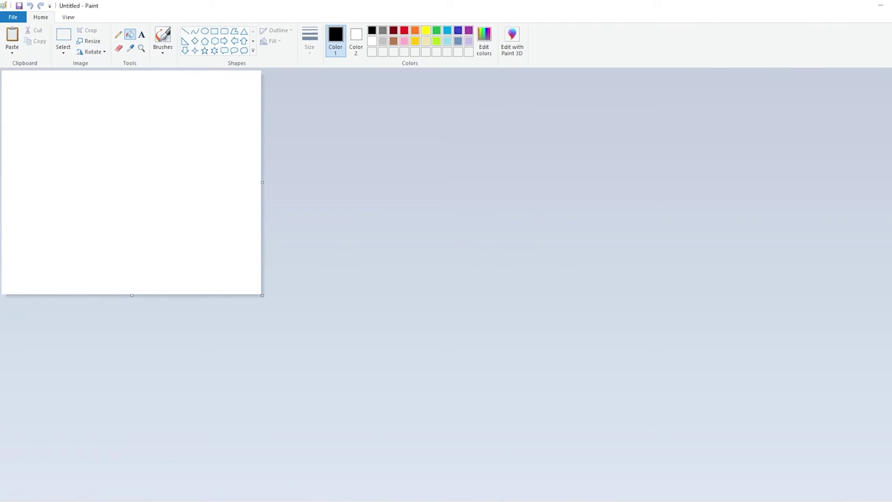
{"action": "key", "text": "ctrl+Page_Up"}
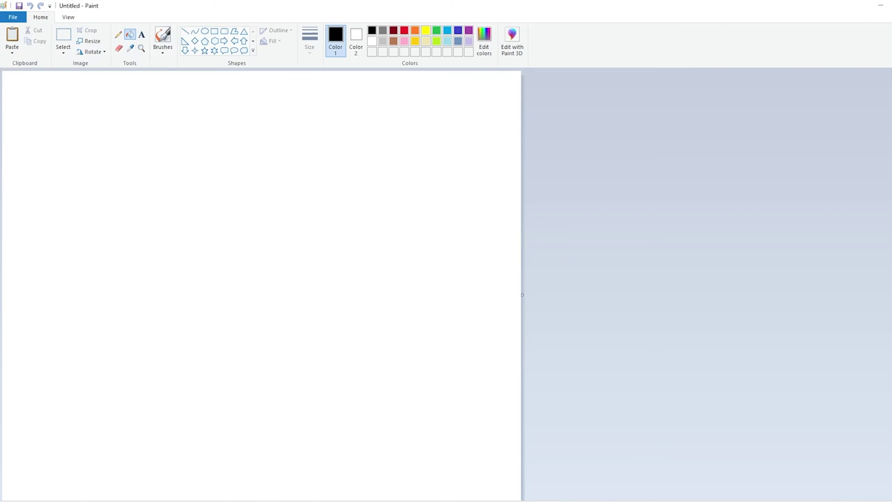
Step: Choose the Pencil tool and give it a thicker line size
{"action": "left_click", "coordinate": [117, 35]}
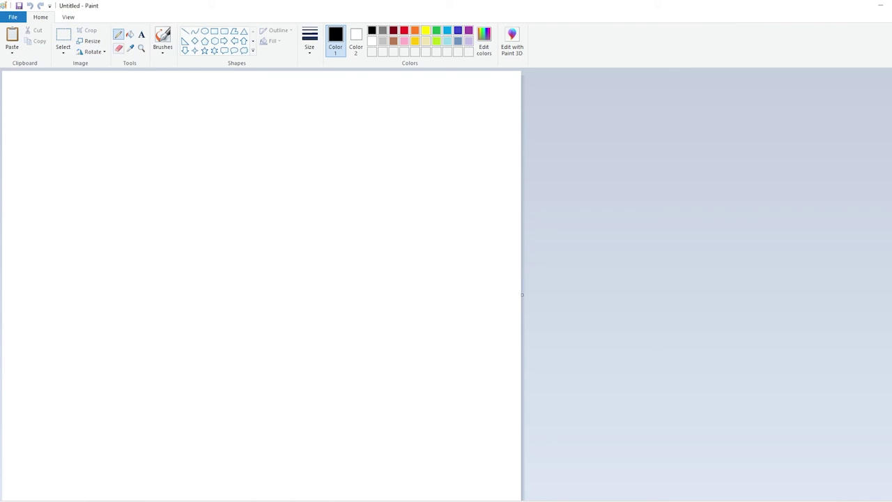
{"action": "left_click", "coordinate": [310, 42]}
{"action": "left_click", "coordinate": [306, 123]}
{"action": "mouse_move", "coordinate": [125, 252]}
{"action": "left_mouse_down"}
{"action": "mouse_move", "coordinate": [126, 166]}
{"action": "mouse_move", "coordinate": [188, 211]}
{"action": "mouse_move", "coordinate": [242, 190]}
{"action": "mouse_move", "coordinate": [296, 129]}
{"action": "mouse_move", "coordinate": [360, 243]}
{"action": "left_mouse_up"}
{"action": "key", "text": "ctrl+z"}
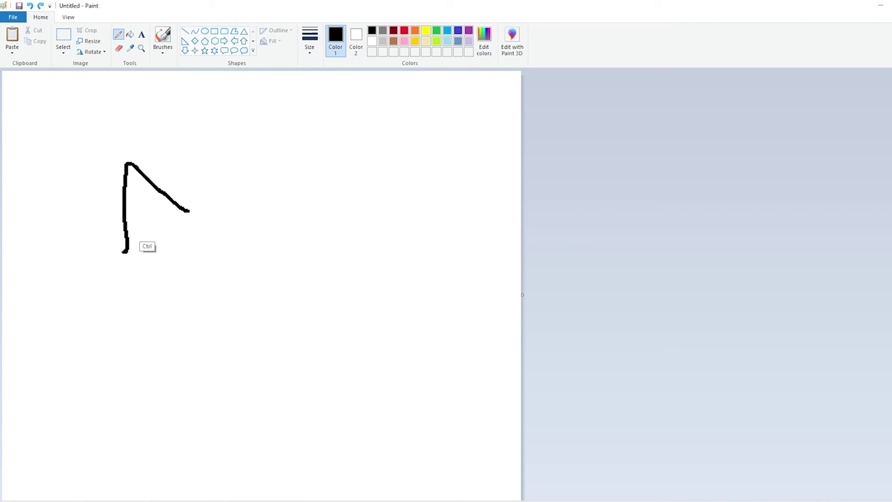
{"action": "key", "text": "ctrl+z"}
{"action": "mouse_move", "coordinate": [207, 203]}
{"action": "left_mouse_down"}
{"action": "mouse_move", "coordinate": [260, 258]}
{"action": "mouse_move", "coordinate": [189, 284]}
{"action": "left_mouse_up"}
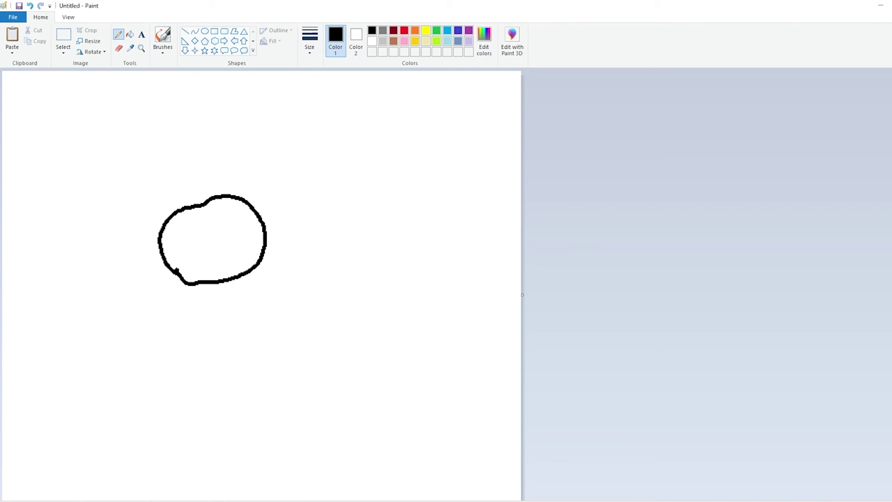
{"action": "key", "text": "ctrl+z"}
Step: Draw the black outline of a cat's head with two pointed ears and jagged cheek fur
{"action": "mouse_move", "coordinate": [182, 228]}
{"action": "left_mouse_down"}
{"action": "mouse_move", "coordinate": [202, 146]}
{"action": "mouse_move", "coordinate": [243, 199]}
{"action": "mouse_move", "coordinate": [271, 197]}
{"action": "mouse_move", "coordinate": [301, 131]}
{"action": "mouse_move", "coordinate": [340, 226]}
{"action": "left_mouse_up"}
{"action": "mouse_move", "coordinate": [183, 226]}
{"action": "left_mouse_down"}
{"action": "mouse_move", "coordinate": [185, 267]}
{"action": "mouse_move", "coordinate": [173, 313]}
{"action": "mouse_move", "coordinate": [196, 322]}
{"action": "left_mouse_up"}
{"action": "mouse_move", "coordinate": [340, 226]}
{"action": "left_mouse_down"}
{"action": "mouse_move", "coordinate": [359, 235]}
{"action": "mouse_move", "coordinate": [364, 257]}
{"action": "mouse_move", "coordinate": [343, 315]}
{"action": "left_mouse_up"}
{"action": "left_click_drag", "start_coordinate": [195, 329], "coordinate": [221, 336]}
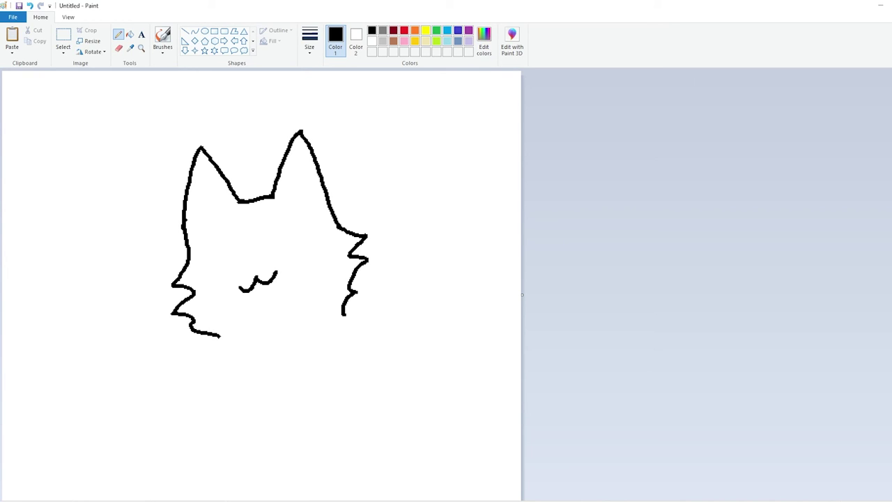
Step: Draw the cat's open mouth and two almond-shaped eyes with dark pupils
{"action": "left_click_drag", "start_coordinate": [255, 279], "coordinate": [275, 302]}
{"action": "left_click_drag", "start_coordinate": [204, 259], "coordinate": [210, 247]}
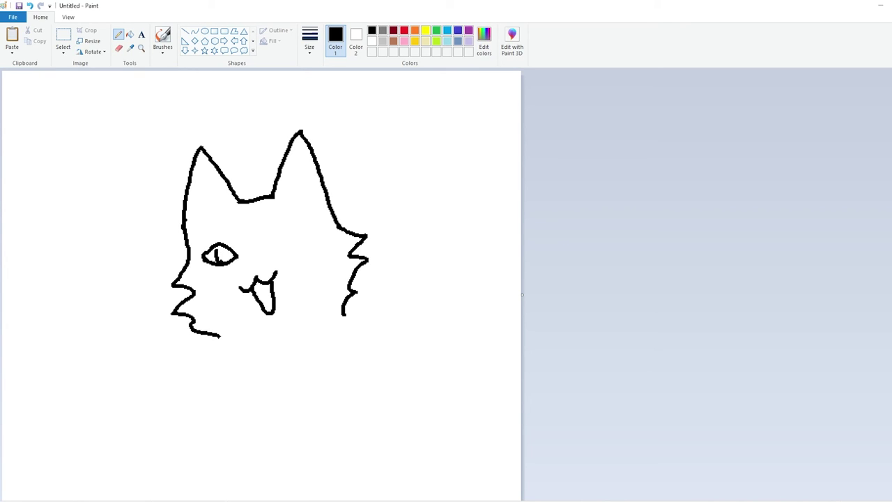
{"action": "mouse_move", "coordinate": [276, 242]}
{"action": "left_mouse_down"}
{"action": "mouse_move", "coordinate": [292, 248]}
{"action": "mouse_move", "coordinate": [273, 243]}
{"action": "left_mouse_up"}
{"action": "left_click_drag", "start_coordinate": [300, 229], "coordinate": [294, 244]}
Step: Draw the cat's chest, sloping back and front leg down to the canvas edges
{"action": "left_click_drag", "start_coordinate": [344, 304], "coordinate": [498, 400]}
{"action": "left_click_drag", "start_coordinate": [223, 344], "coordinate": [241, 499]}
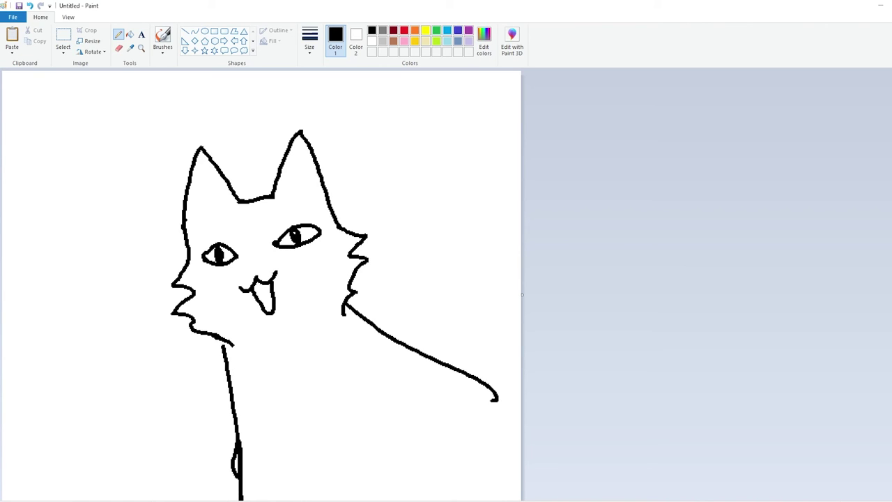
{"action": "left_click_drag", "start_coordinate": [492, 394], "coordinate": [521, 416]}
{"action": "left_click_drag", "start_coordinate": [309, 420], "coordinate": [320, 499]}
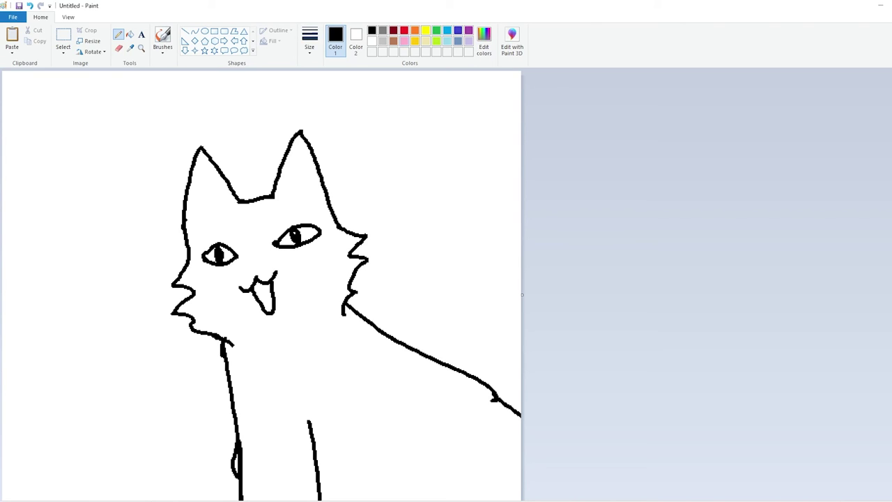
Step: Outline two face patches in orange with the Pencil, running from the forehead around each eye to the cheeks
{"action": "left_click", "coordinate": [404, 40]}
{"action": "left_click", "coordinate": [130, 34]}
{"action": "left_click", "coordinate": [372, 30]}
{"action": "left_click", "coordinate": [414, 30]}
{"action": "left_click", "coordinate": [118, 34]}
{"action": "mouse_move", "coordinate": [193, 294]}
{"action": "left_mouse_down"}
{"action": "mouse_move", "coordinate": [235, 278]}
{"action": "mouse_move", "coordinate": [248, 258]}
{"action": "mouse_move", "coordinate": [246, 205]}
{"action": "mouse_move", "coordinate": [272, 260]}
{"action": "mouse_move", "coordinate": [321, 266]}
{"action": "left_mouse_up"}
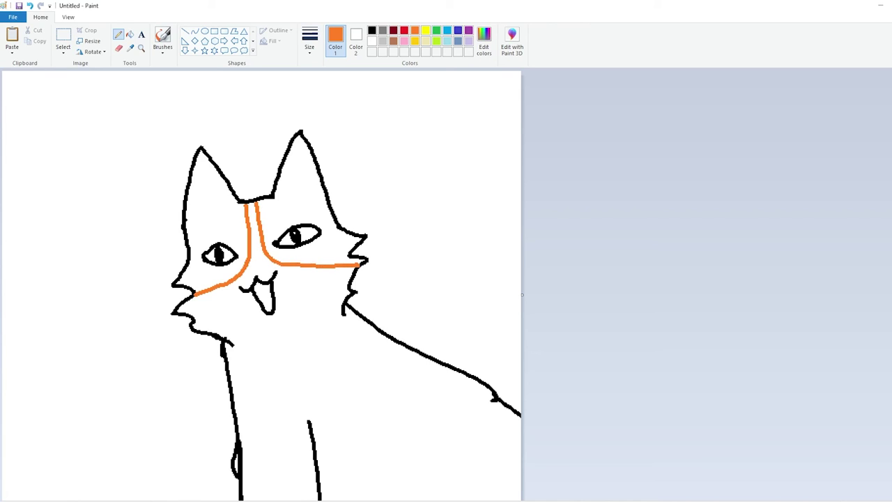
Step: Fill both face patches and ears of the cat with orange
{"action": "left_click", "coordinate": [129, 34]}
{"action": "left_click", "coordinate": [212, 221]}
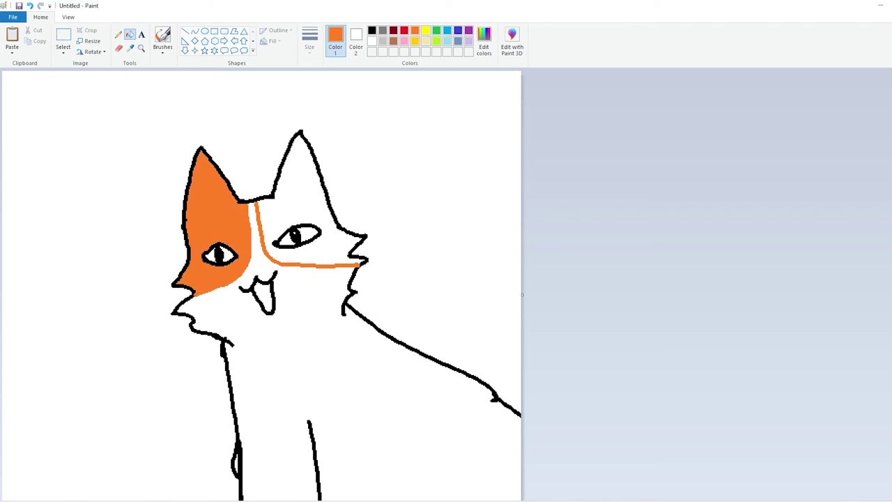
{"action": "left_click", "coordinate": [290, 214]}
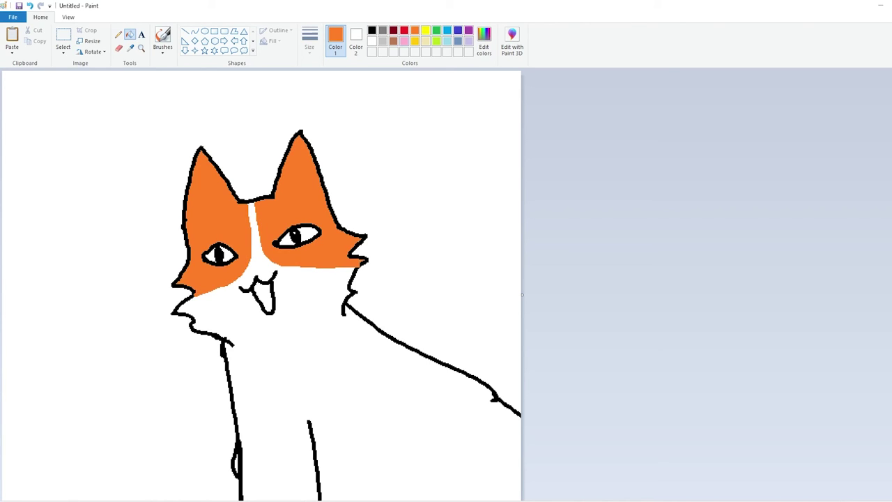
Step: Recolor the cat's head outline and eyes red with the Fill tool, undoing any misplaced fill
{"action": "left_click", "coordinate": [403, 41]}
{"action": "left_click", "coordinate": [403, 30]}
{"action": "left_click", "coordinate": [273, 195]}
{"action": "left_click", "coordinate": [296, 237]}
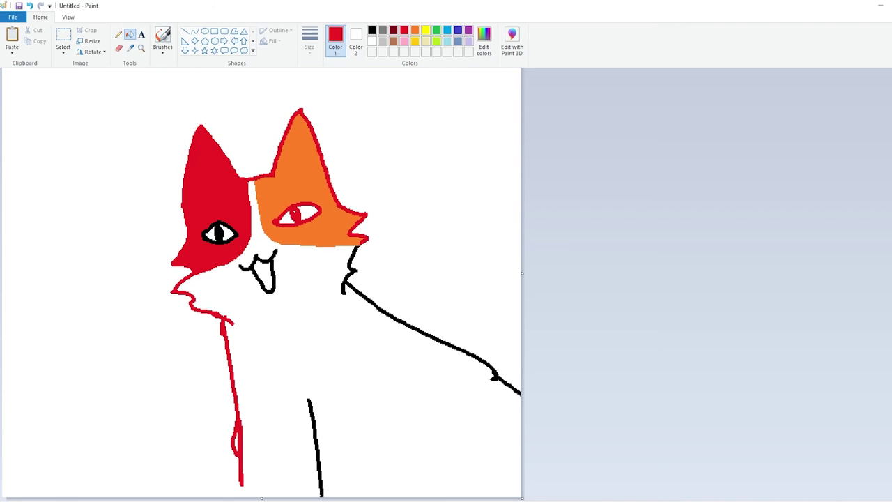
{"action": "key", "text": "ctrl+z"}
{"action": "key", "text": "ctrl+z"}
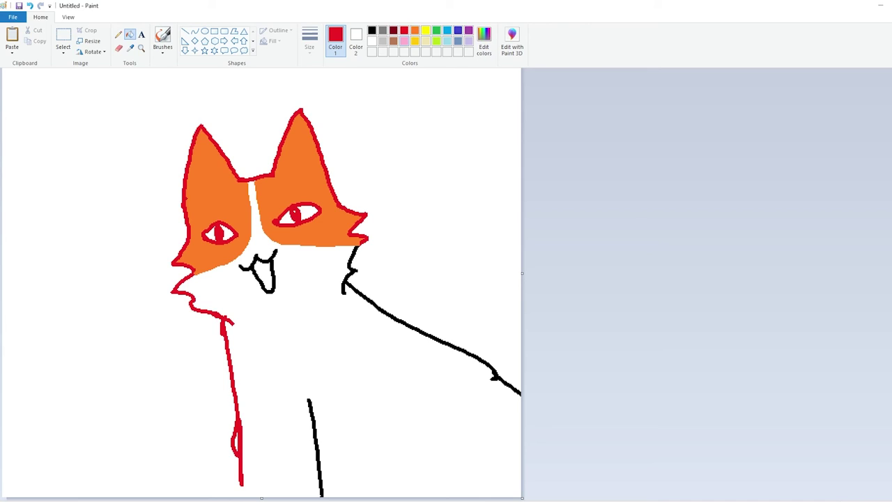
Step: Refill the two orange face patches with pink
{"action": "left_click", "coordinate": [404, 40]}
{"action": "left_click", "coordinate": [306, 175]}
{"action": "left_click", "coordinate": [209, 181]}
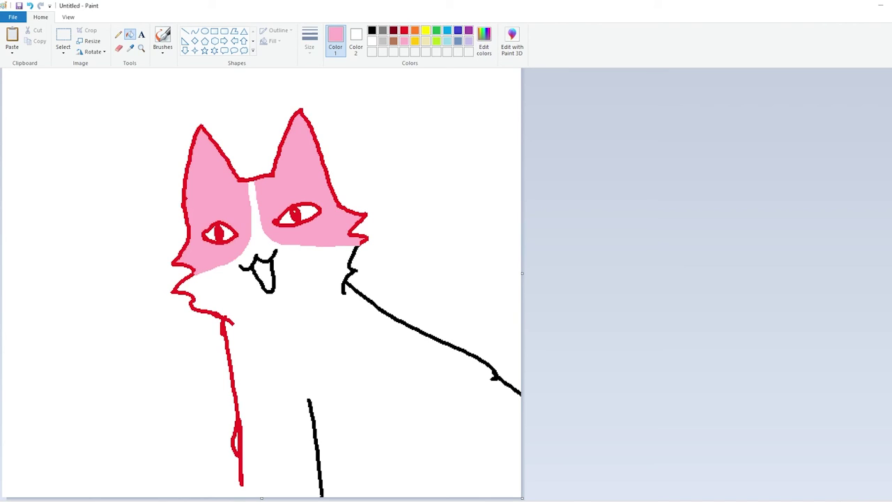
Step: Recolor the remaining black lines of the mouth, back and front leg red
{"action": "left_click", "coordinate": [413, 30]}
{"action": "left_click", "coordinate": [403, 30]}
{"action": "left_click", "coordinate": [271, 268]}
{"action": "left_click", "coordinate": [347, 283]}
{"action": "left_click", "coordinate": [314, 436]}
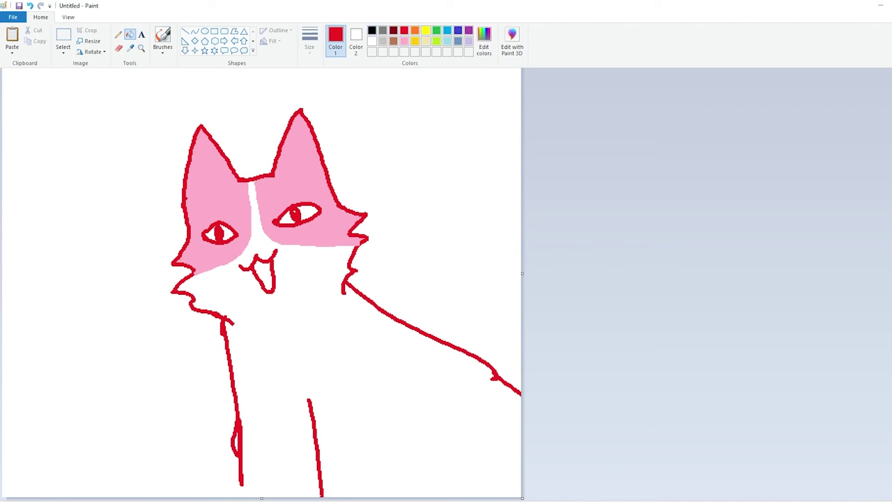
Step: Draw the next pose's head outline and eyes in black with the Pencil, shifted slightly from the red cat
{"action": "left_click", "coordinate": [371, 30]}
{"action": "left_click", "coordinate": [119, 34]}
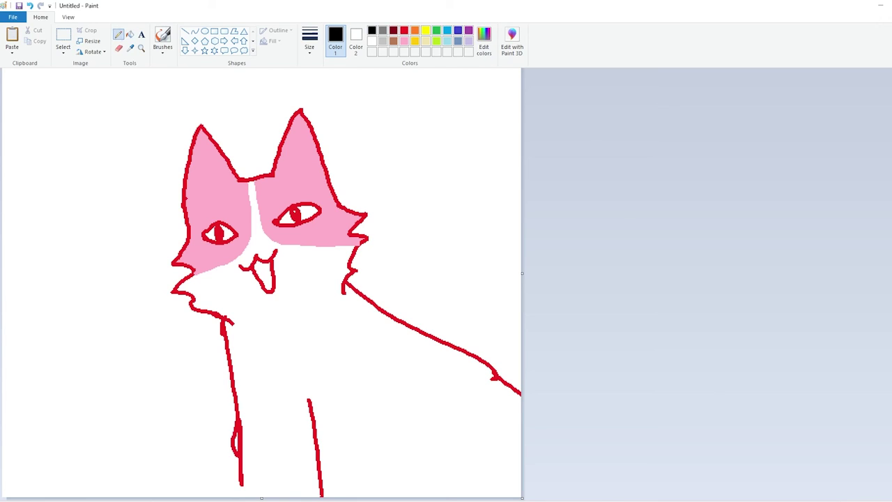
{"action": "mouse_move", "coordinate": [303, 167]}
{"action": "left_mouse_down"}
{"action": "mouse_move", "coordinate": [351, 174]}
{"action": "mouse_move", "coordinate": [373, 216]}
{"action": "mouse_move", "coordinate": [378, 268]}
{"action": "mouse_move", "coordinate": [366, 291]}
{"action": "mouse_move", "coordinate": [245, 178]}
{"action": "mouse_move", "coordinate": [218, 127]}
{"action": "mouse_move", "coordinate": [198, 230]}
{"action": "mouse_move", "coordinate": [174, 286]}
{"action": "mouse_move", "coordinate": [226, 307]}
{"action": "left_mouse_up"}
{"action": "mouse_move", "coordinate": [212, 235]}
{"action": "left_mouse_down"}
{"action": "mouse_move", "coordinate": [233, 238]}
{"action": "mouse_move", "coordinate": [211, 234]}
{"action": "mouse_move", "coordinate": [235, 226]}
{"action": "mouse_move", "coordinate": [235, 234]}
{"action": "left_mouse_up"}
{"action": "mouse_move", "coordinate": [286, 222]}
{"action": "left_mouse_down"}
{"action": "mouse_move", "coordinate": [334, 209]}
{"action": "mouse_move", "coordinate": [309, 212]}
{"action": "left_mouse_up"}
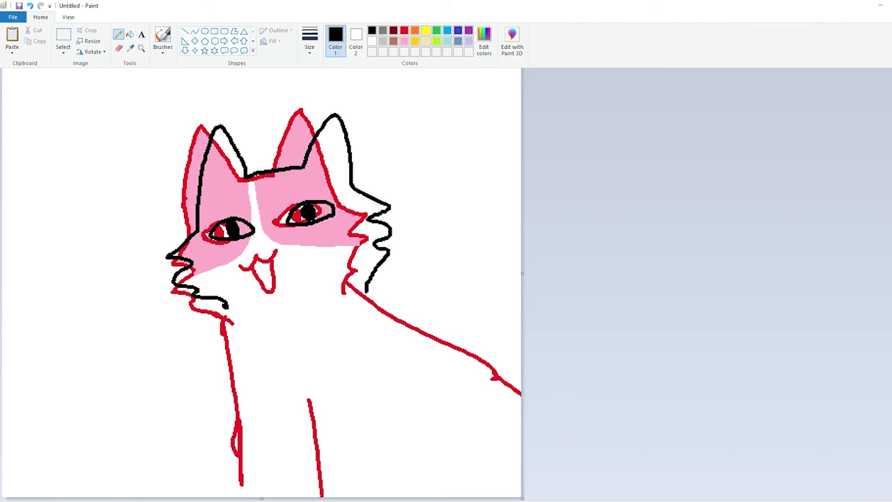
Step: Draw the new pose's mouth, chest, back and leg lines in black over the red guide drawing
{"action": "mouse_move", "coordinate": [260, 255]}
{"action": "left_mouse_down"}
{"action": "mouse_move", "coordinate": [299, 245]}
{"action": "mouse_move", "coordinate": [293, 295]}
{"action": "left_mouse_up"}
{"action": "left_click_drag", "start_coordinate": [298, 246], "coordinate": [295, 295]}
{"action": "left_click_drag", "start_coordinate": [226, 306], "coordinate": [250, 498]}
{"action": "left_click_drag", "start_coordinate": [364, 293], "coordinate": [520, 413]}
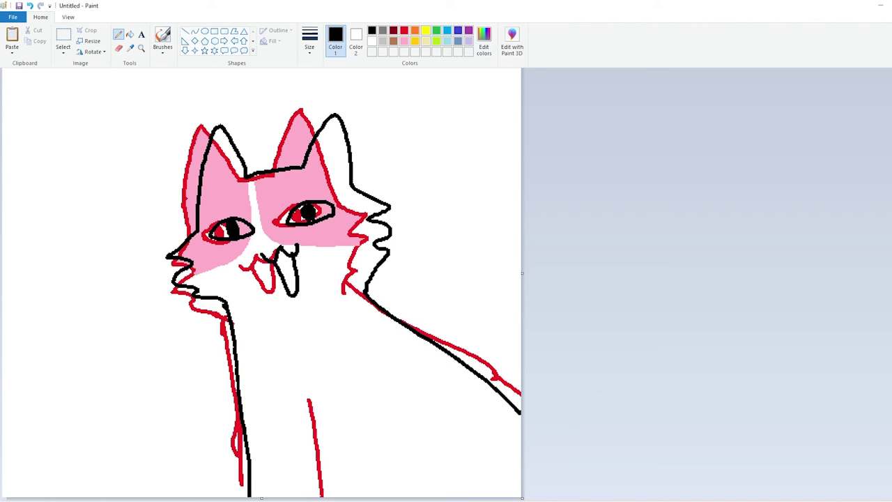
{"action": "left_click_drag", "start_coordinate": [322, 418], "coordinate": [339, 497]}
{"action": "left_click_drag", "start_coordinate": [395, 446], "coordinate": [394, 498]}
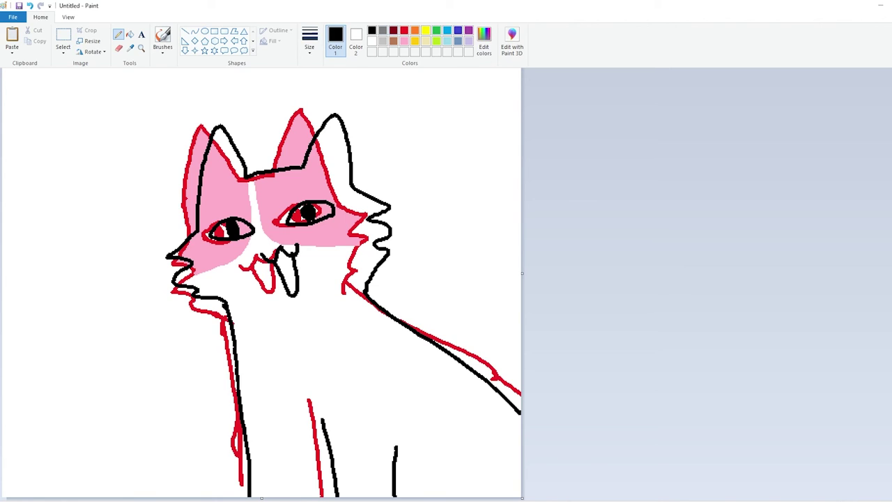
Step: Outline the new pose's two face patches in orange
{"action": "left_click", "coordinate": [414, 30]}
{"action": "mouse_move", "coordinate": [185, 269]}
{"action": "left_mouse_down"}
{"action": "mouse_move", "coordinate": [235, 265]}
{"action": "mouse_move", "coordinate": [261, 244]}
{"action": "mouse_move", "coordinate": [251, 177]}
{"action": "mouse_move", "coordinate": [299, 234]}
{"action": "mouse_move", "coordinate": [370, 243]}
{"action": "left_mouse_up"}
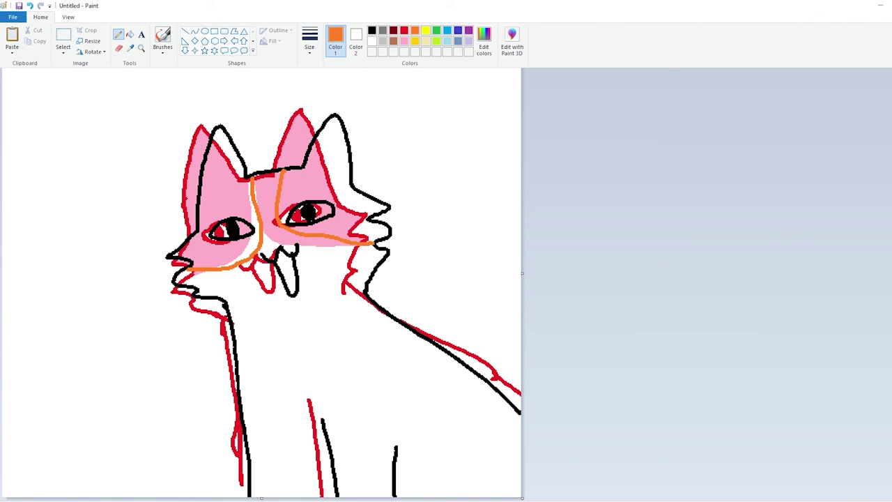
{"action": "scroll", "coordinate": [288, 185], "scroll_direction": "up", "scroll_amount": 1, "text": "ctrl"}
{"action": "scroll", "coordinate": [390, 279], "scroll_direction": "down", "scroll_amount": 1, "text": "ctrl"}
Step: Copy the whole drawing to the clipboard and clear the canvas
{"action": "left_click", "coordinate": [118, 48]}
{"action": "left_click", "coordinate": [63, 38]}
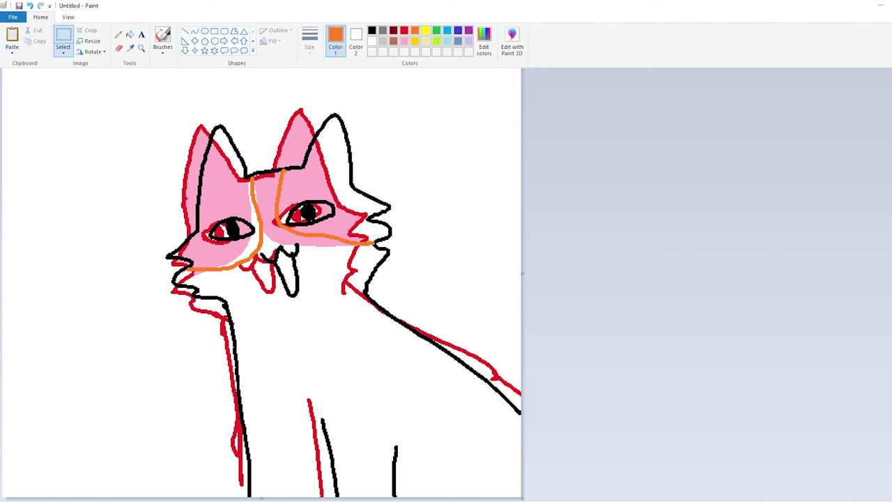
{"action": "key", "text": "ctrl+a"}
{"action": "key", "text": "Delete"}
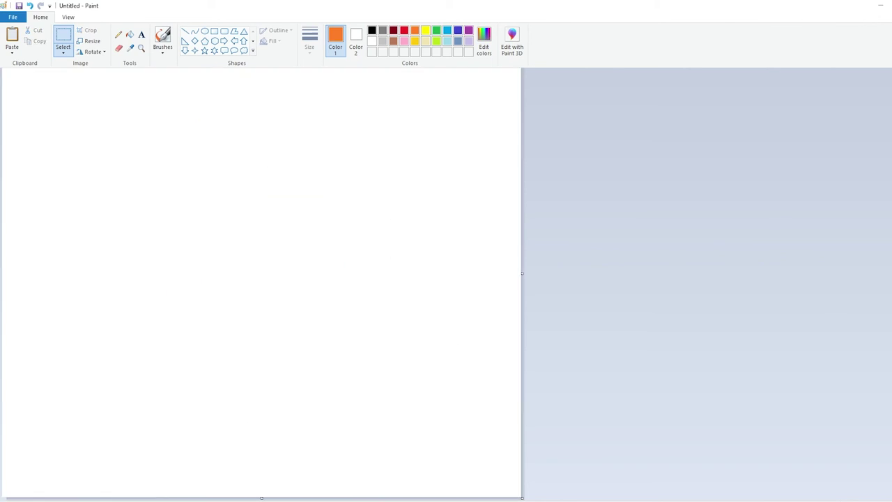
Step: Paste the drawing as a transparent selection with Color 2 set to pink to drop the pink fills
{"action": "left_click", "coordinate": [63, 51]}
{"action": "key", "text": "Escape"}
{"action": "left_click", "coordinate": [355, 42]}
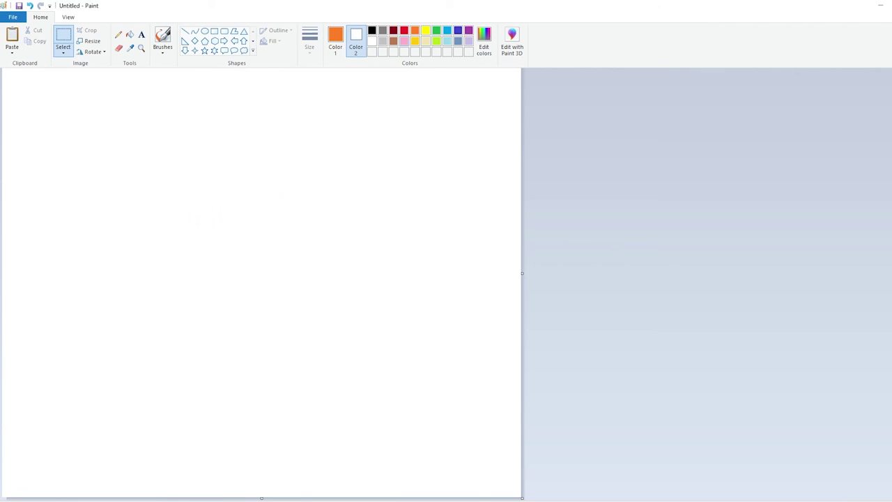
{"action": "left_click", "coordinate": [404, 40]}
{"action": "key", "text": "ctrl+v"}
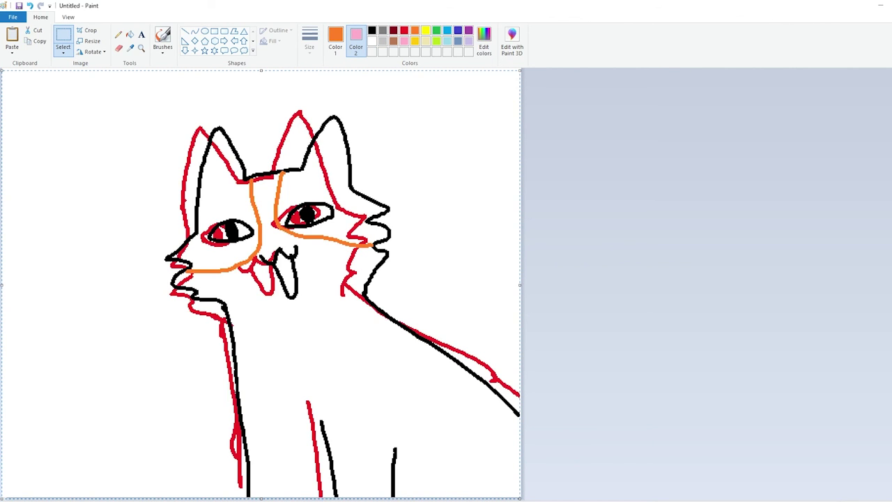
Step: Clear the canvas to white and paste the drawing again with Color 2 set to red
{"action": "left_click", "coordinate": [372, 40]}
{"action": "key", "text": "Delete"}
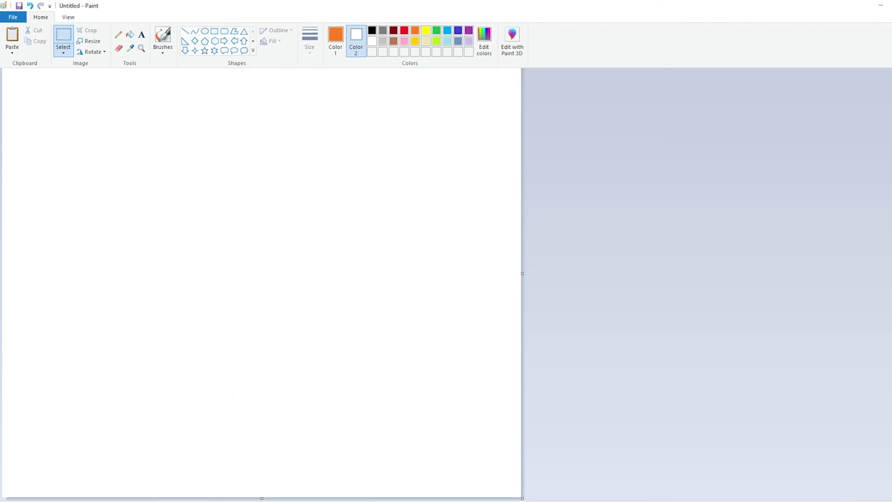
{"action": "left_click", "coordinate": [404, 30]}
{"action": "key", "text": "ctrl+v"}
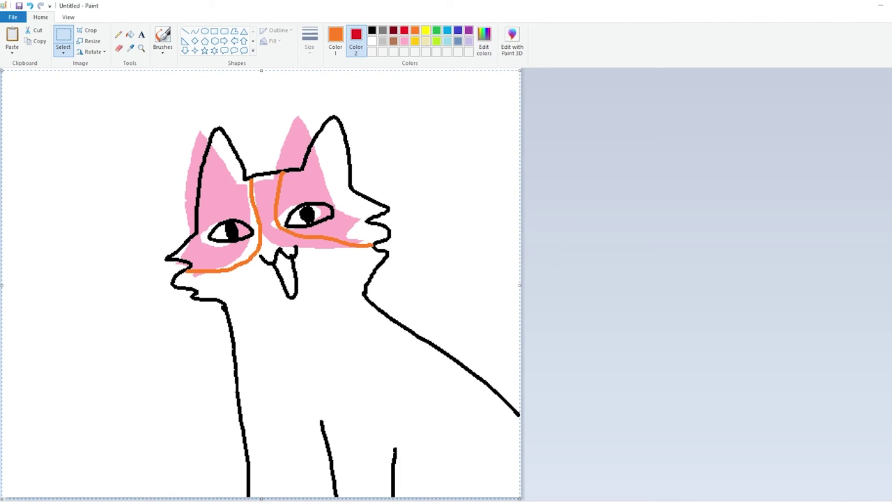
Step: Clear the pasted drawing and paste it again with Color 2 set to pink, then deselect it
{"action": "key", "text": "Delete"}
{"action": "left_click", "coordinate": [403, 41]}
{"action": "key", "text": "ctrl+v"}
{"action": "key", "text": "Escape"}
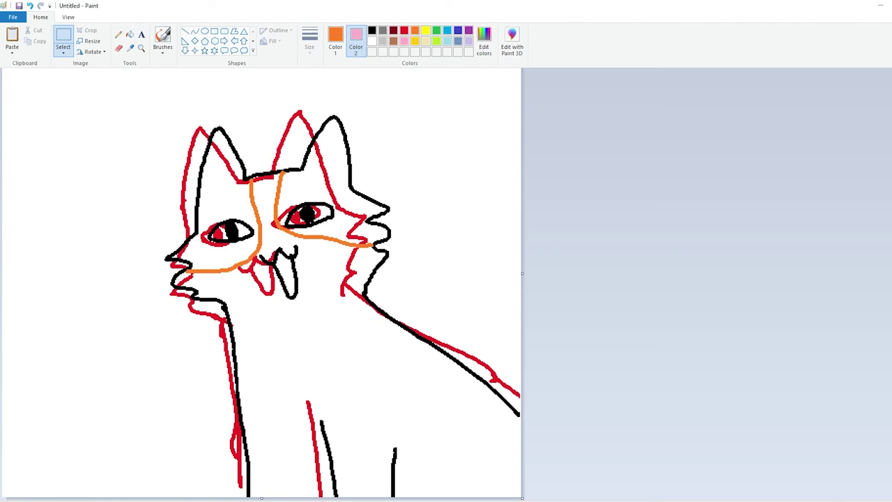
Step: Clear the canvas to white and paste the pink-free drawing with Color 2 set to red to remove the red guide lines
{"action": "key", "text": "ctrl+a"}
{"action": "left_click", "coordinate": [371, 40]}
{"action": "key", "text": "Delete"}
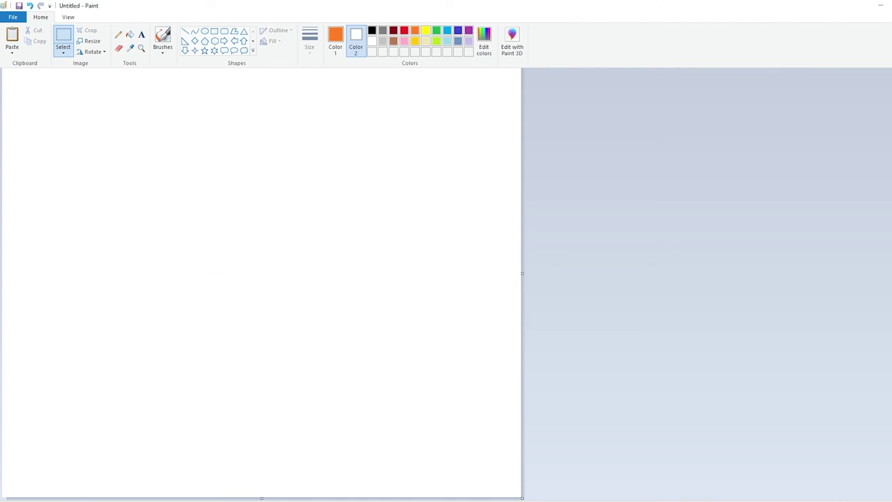
{"action": "left_click", "coordinate": [404, 30]}
{"action": "key", "text": "ctrl+z"}
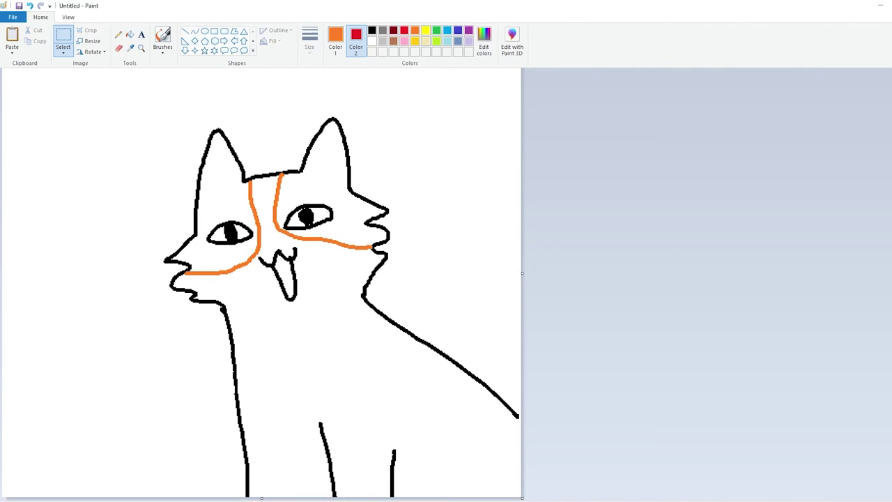
Step: Reset Color 2 to white and fill both face patches of the new pose with orange
{"action": "left_click", "coordinate": [372, 40]}
{"action": "left_click", "coordinate": [335, 41]}
{"action": "left_click", "coordinate": [130, 34]}
{"action": "left_click", "coordinate": [219, 191]}
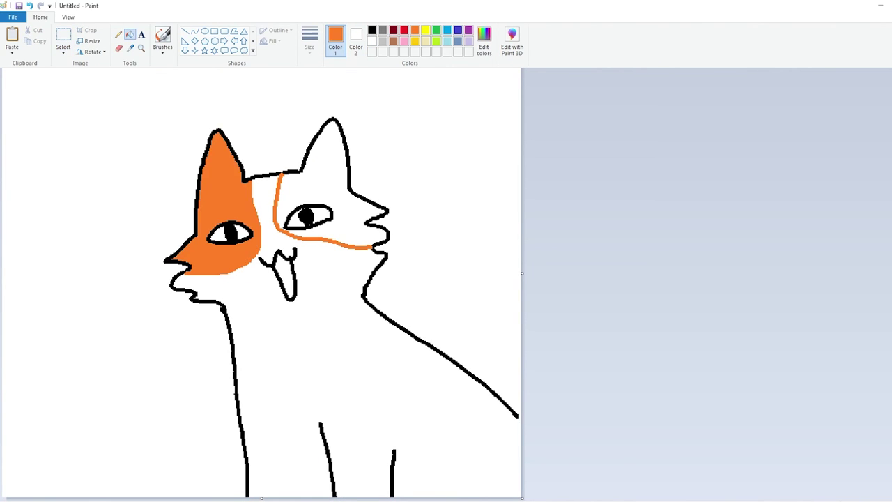
{"action": "left_click", "coordinate": [324, 174]}
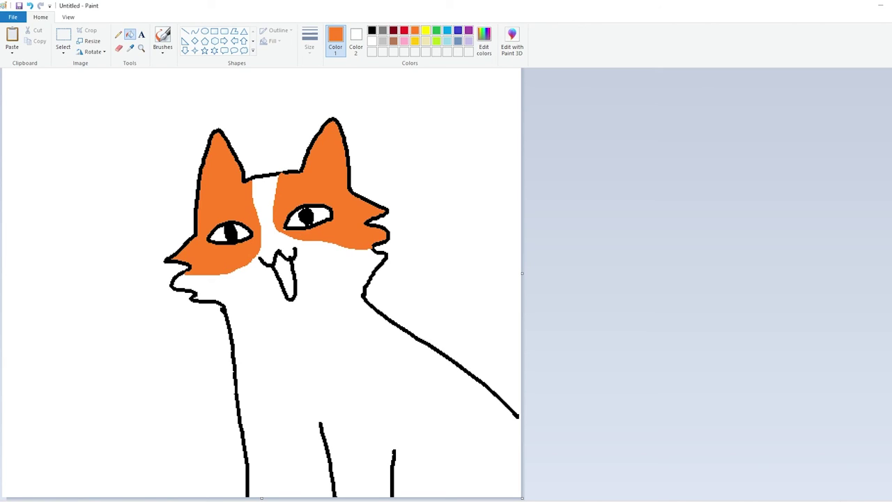
{"action": "mouse_move", "coordinate": [423, 499]}
{"action": "mouse_move", "coordinate": [112, 497]}
{"action": "left_click", "coordinate": [138, 480]}
{"action": "key", "text": "alt+Tab"}
Step: Try marking out the whole canvas with a rectangular selection
{"action": "left_click", "coordinate": [63, 36]}
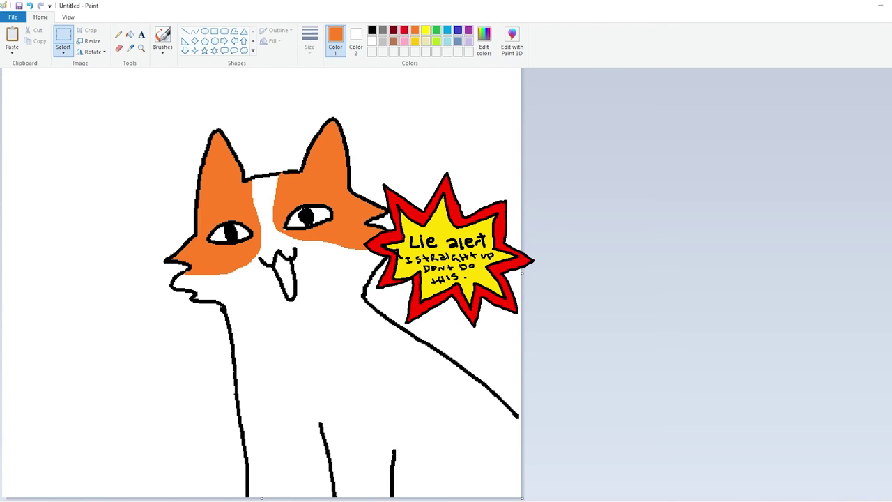
{"action": "left_click_drag", "start_coordinate": [3, 69], "coordinate": [75, 126]}
{"action": "key", "text": "Escape"}
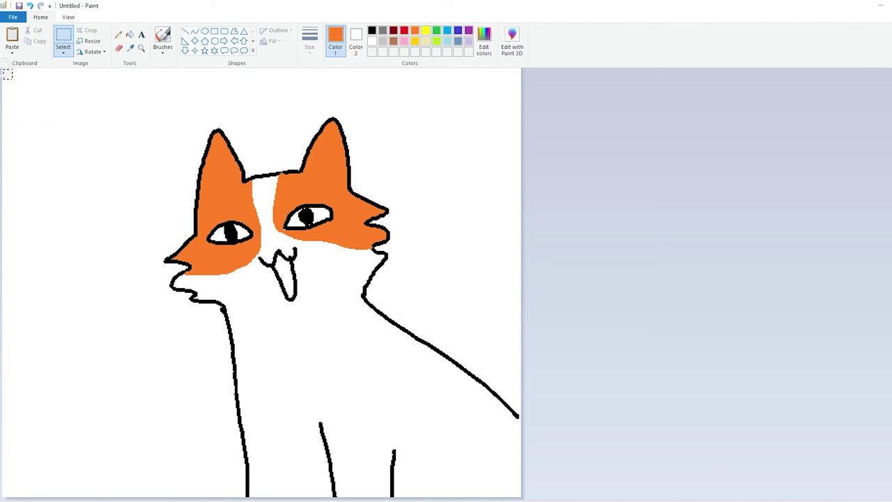
{"action": "left_click_drag", "start_coordinate": [13, 77], "coordinate": [523, 499]}
{"action": "key", "text": "Escape"}
Step: Undo the fills, pastes and clearings back to the black pose layered over the pink and red guide drawing
{"action": "key", "text": "ctrl+z"}
{"action": "key", "text": "ctrl+z"}
{"action": "key", "text": "ctrl+z"}
{"action": "key", "text": "ctrl+z"}
{"action": "key", "text": "ctrl+z"}
{"action": "key", "text": "ctrl+z"}
{"action": "key", "text": "ctrl+z"}
{"action": "key", "text": "ctrl+z"}
{"action": "key", "text": "ctrl+z"}
{"action": "key", "text": "ctrl+z"}
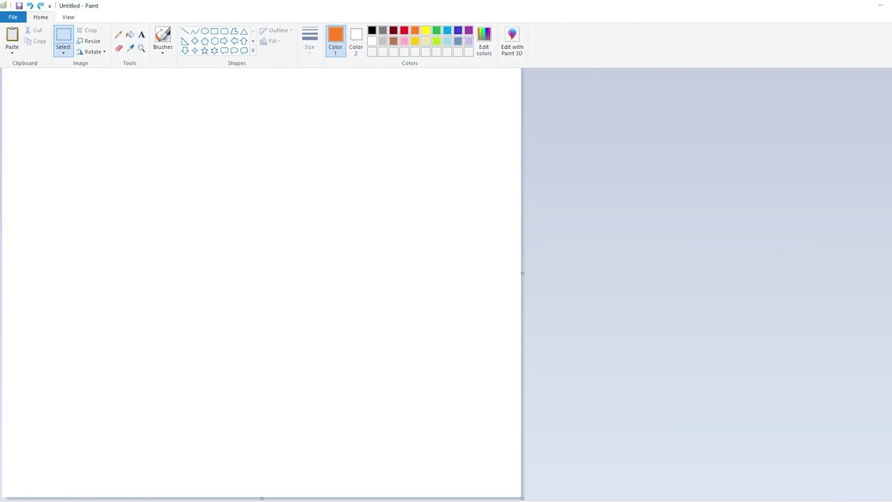
{"action": "key", "text": "ctrl+z"}
{"action": "key", "text": "ctrl+z"}
{"action": "key", "text": "ctrl+z"}
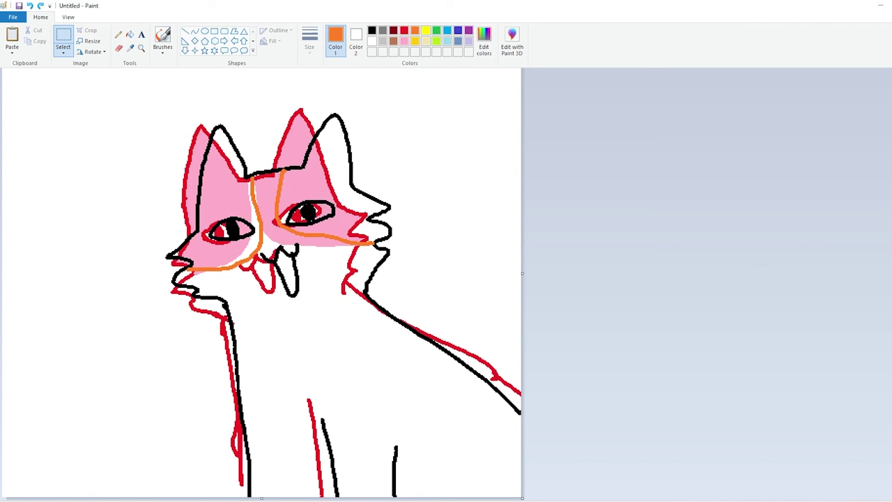
Step: Select the entire layered drawing and clear it from the canvas
{"action": "left_click_drag", "start_coordinate": [4, 70], "coordinate": [520, 468]}
{"action": "key", "text": "ctrl+a"}
{"action": "key", "text": "Delete"}
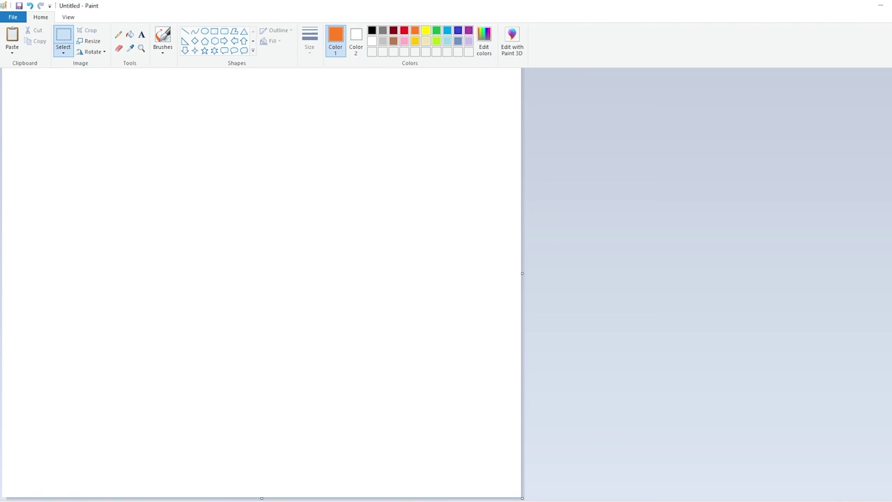
Step: Set Color 2 to pink, paste the layered drawing transparently to drop its pink lines, and deselect it
{"action": "left_click", "coordinate": [356, 40]}
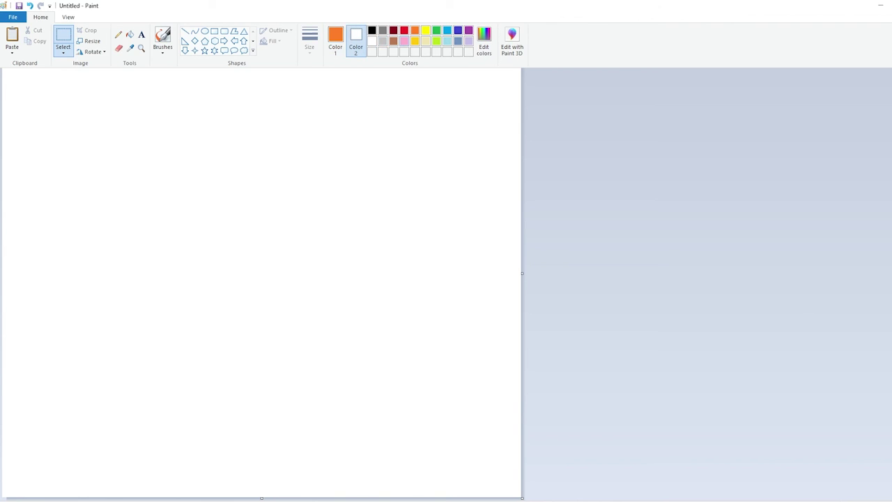
{"action": "left_click", "coordinate": [404, 40]}
{"action": "key", "text": "ctrl+z"}
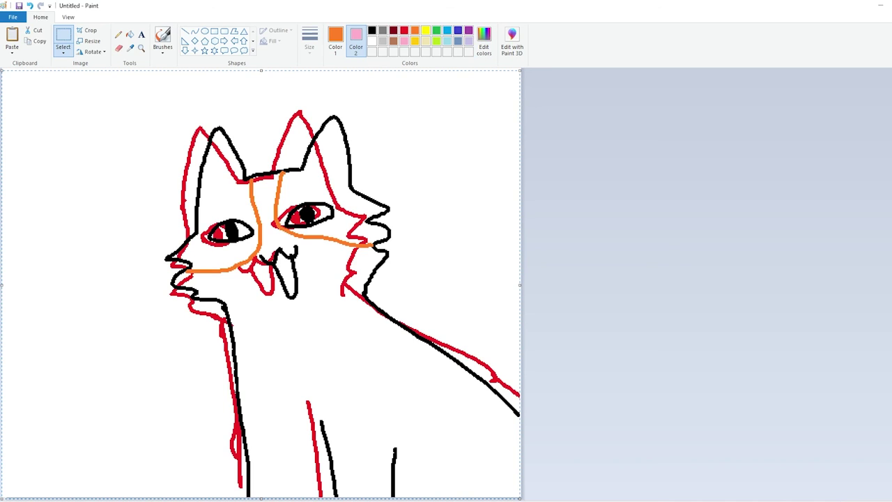
{"action": "key", "text": "Escape"}
{"action": "scroll", "coordinate": [261, 282], "scroll_direction": "down", "scroll_amount": 1}
{"action": "scroll", "coordinate": [262, 282], "scroll_direction": "up", "scroll_amount": 1}
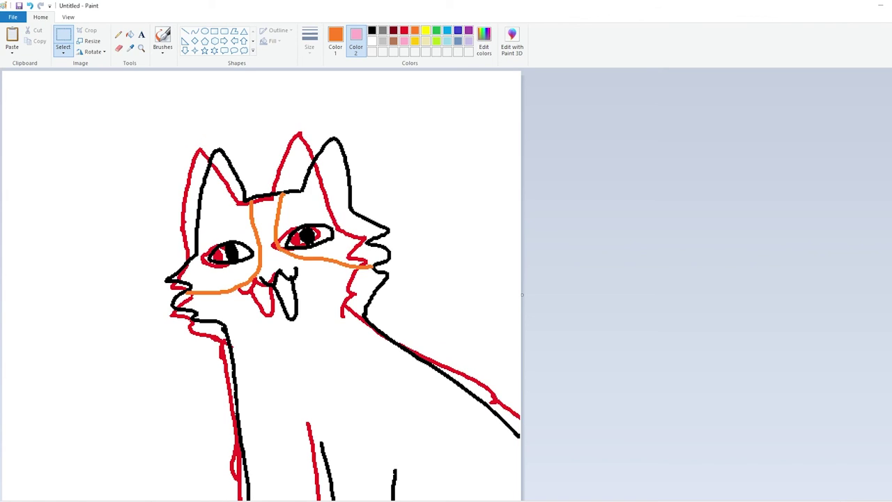
Step: Clear the whole drawing with Color 2 white, then paste it back transparently with Color 2 set to red to remove the red guide lines
{"action": "key", "text": "ctrl+a"}
{"action": "left_click", "coordinate": [403, 30]}
{"action": "left_click", "coordinate": [372, 40]}
{"action": "key", "text": "Delete"}
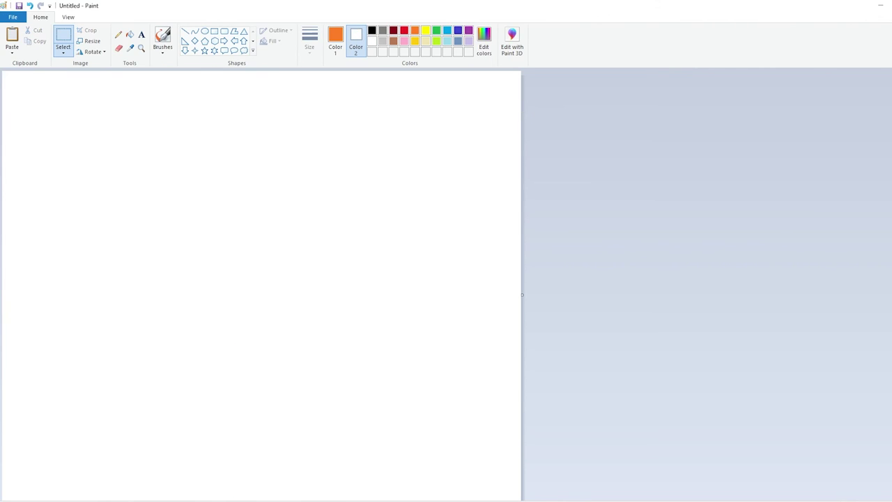
{"action": "left_click", "coordinate": [404, 31]}
{"action": "key", "text": "ctrl+z"}
Step: Fill both face patches of the cleaned-up cat with orange
{"action": "left_click", "coordinate": [129, 35]}
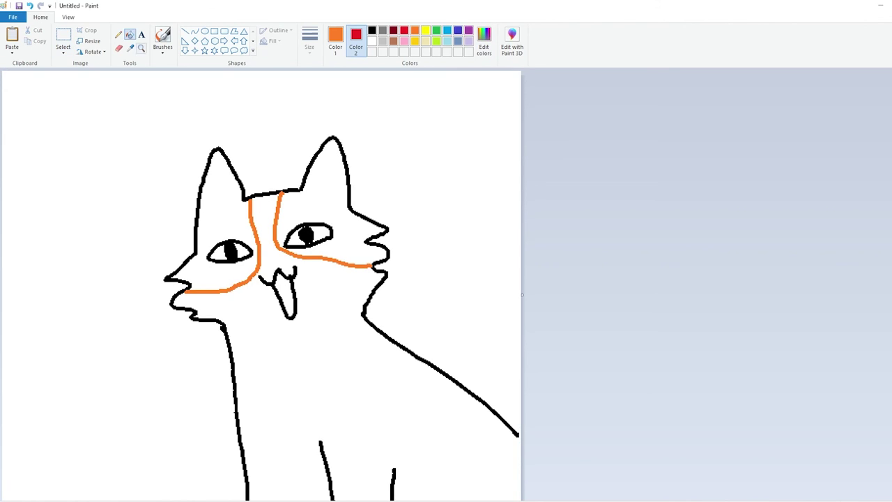
{"action": "left_click", "coordinate": [335, 40]}
{"action": "left_click", "coordinate": [328, 196]}
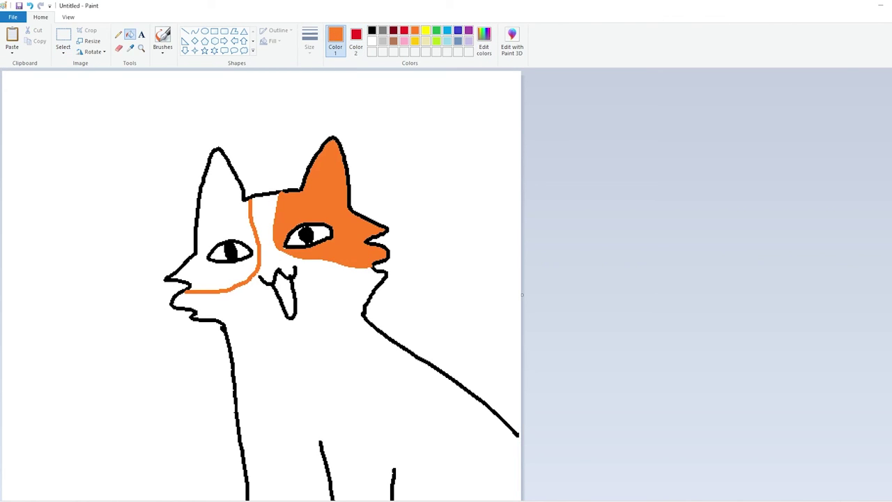
{"action": "left_click", "coordinate": [222, 209]}
Step: Choose a transparent rectangular selection, and set Color 1 to black and Color 2 to white
{"action": "left_click", "coordinate": [355, 42]}
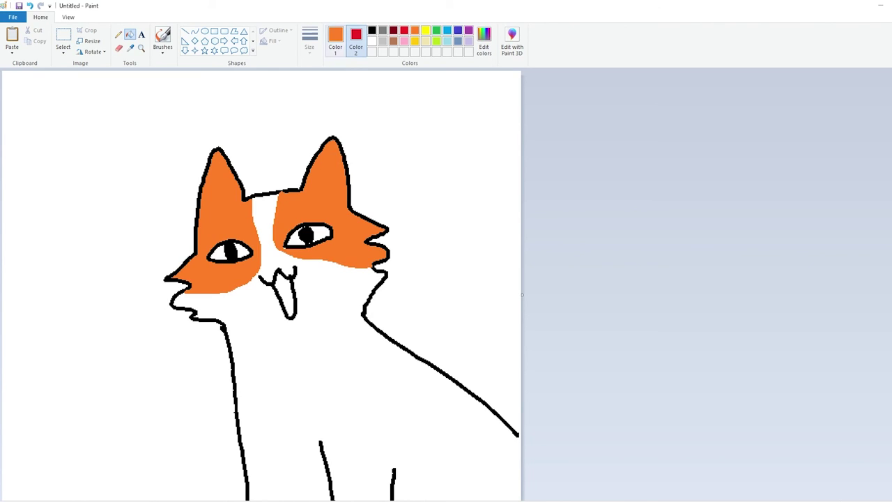
{"action": "left_click", "coordinate": [118, 33]}
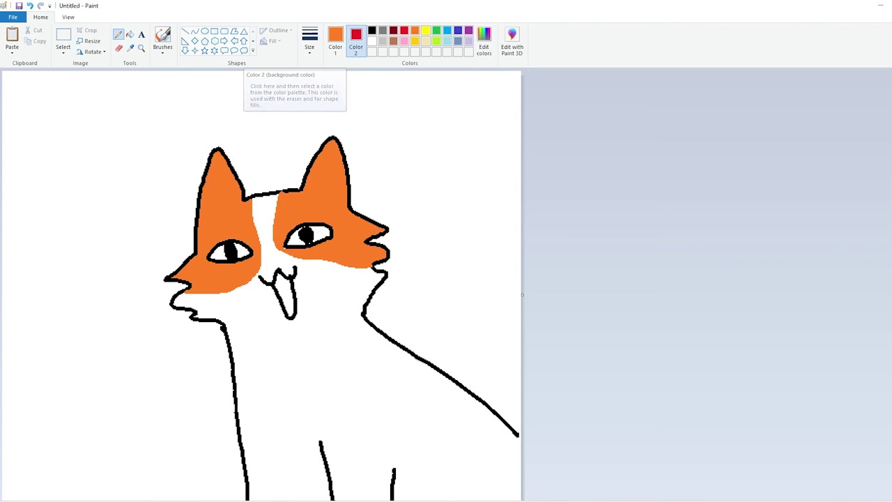
{"action": "left_click", "coordinate": [63, 51]}
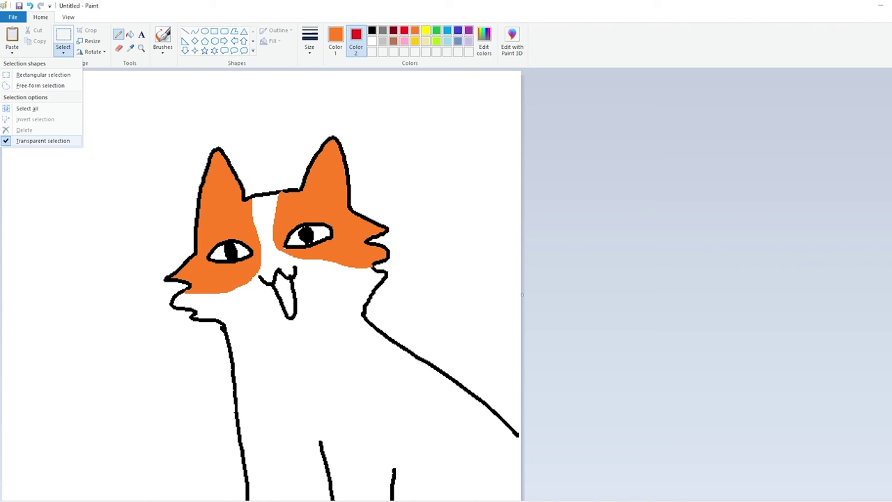
{"action": "left_click", "coordinate": [42, 74]}
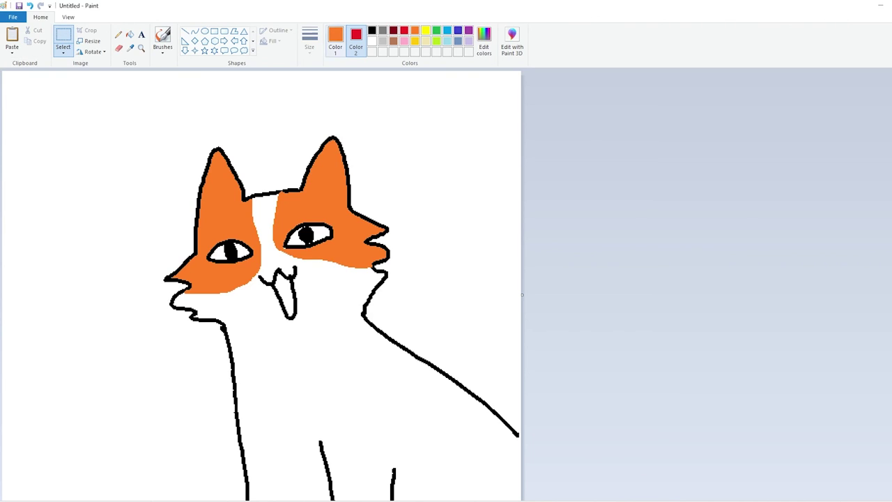
{"action": "left_click", "coordinate": [336, 41]}
{"action": "left_click", "coordinate": [371, 30]}
{"action": "left_click", "coordinate": [355, 40]}
{"action": "left_click", "coordinate": [371, 41]}
Step: Select and clear the filled cat, then try pasting it transparently with Color 2 set to orange to drop the orange patches
{"action": "left_click_drag", "start_coordinate": [125, 104], "coordinate": [520, 501]}
{"action": "left_click_drag", "start_coordinate": [151, 122], "coordinate": [521, 501]}
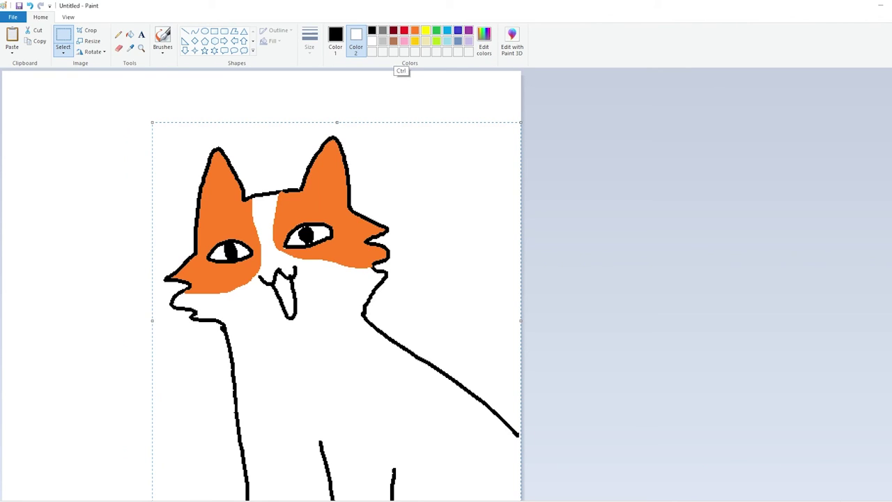
{"action": "key", "text": "Delete"}
{"action": "left_click", "coordinate": [415, 30]}
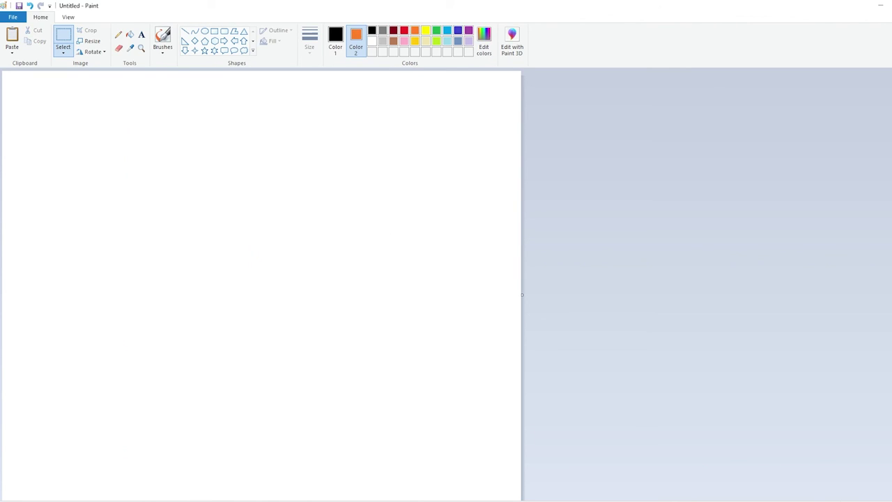
{"action": "key", "text": "ctrl+v"}
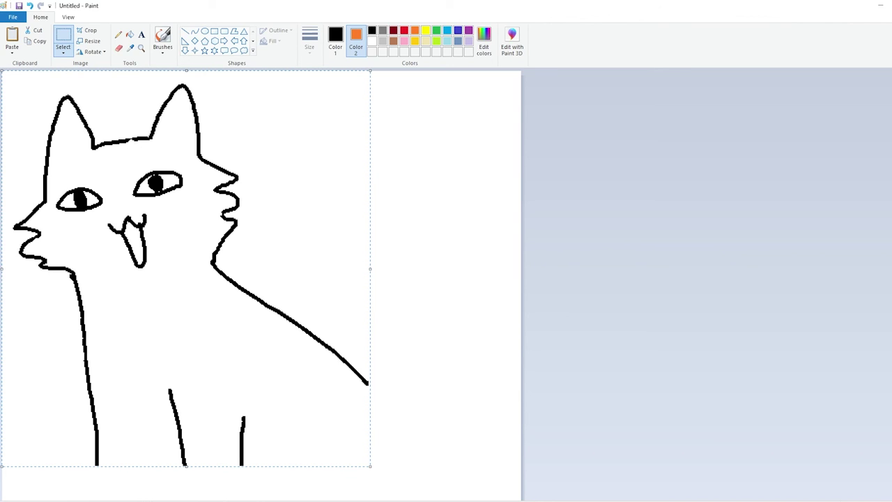
{"action": "key", "text": "Escape"}
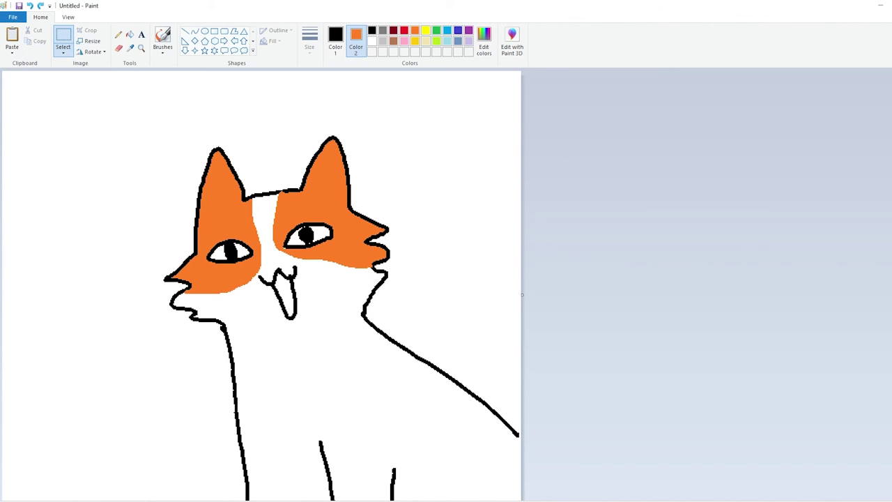
Step: Convert the image to black and white through the image properties and accept the loss of color information
{"action": "left_click", "coordinate": [118, 35]}
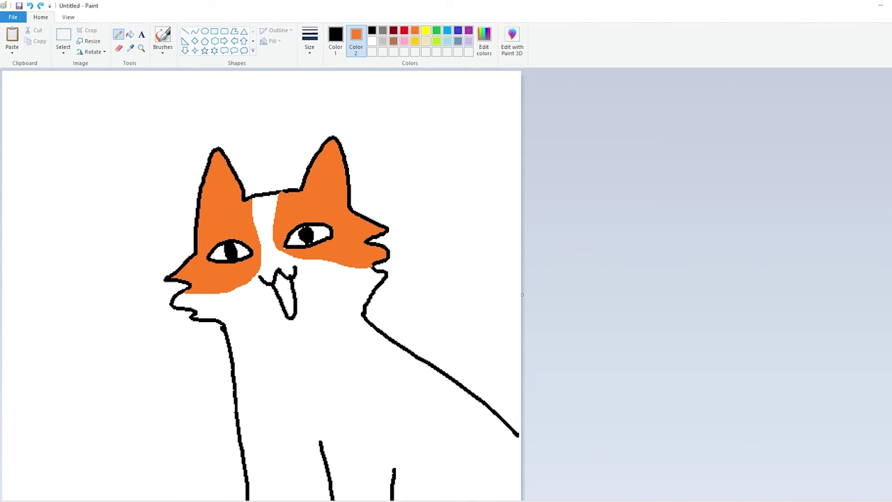
{"action": "left_click", "coordinate": [13, 17]}
{"action": "left_click", "coordinate": [35, 206]}
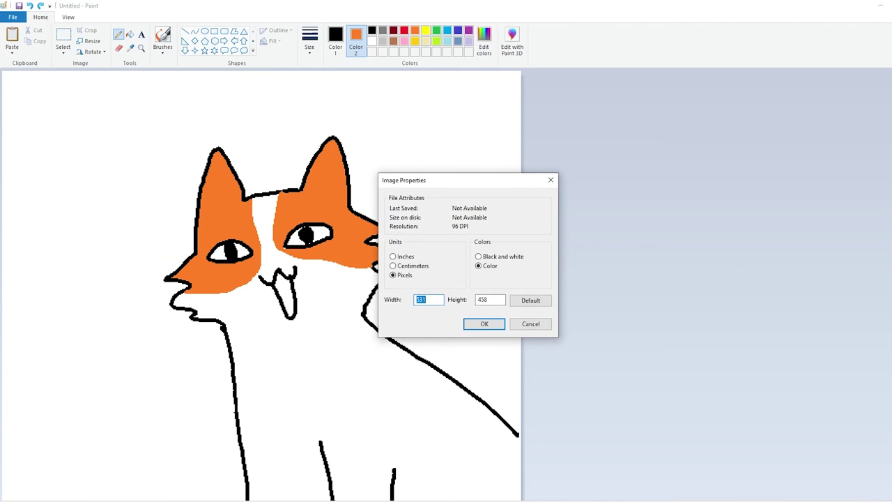
{"action": "left_click", "coordinate": [477, 256]}
{"action": "key", "text": "Return"}
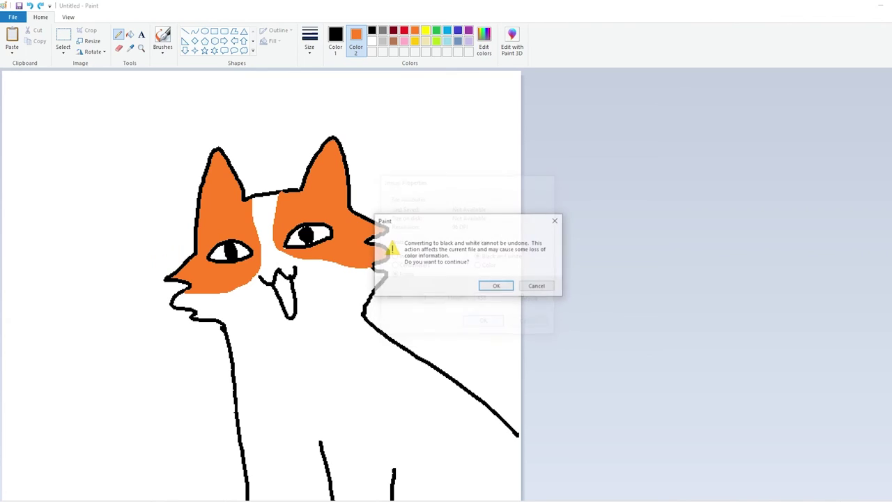
{"action": "key", "text": "Return"}
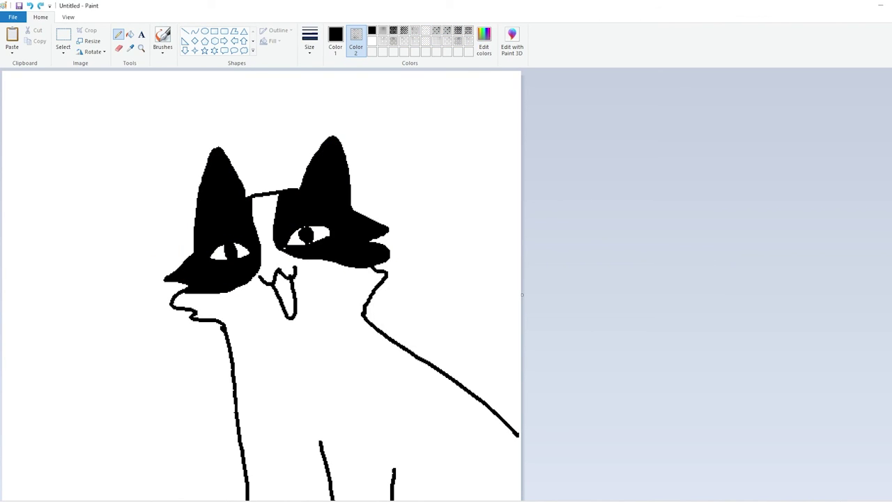
Step: Undo the fills of both face patches and try out a new fill on the cat's left face patch
{"action": "key", "text": "ctrl+z"}
{"action": "key", "text": "ctrl+z"}
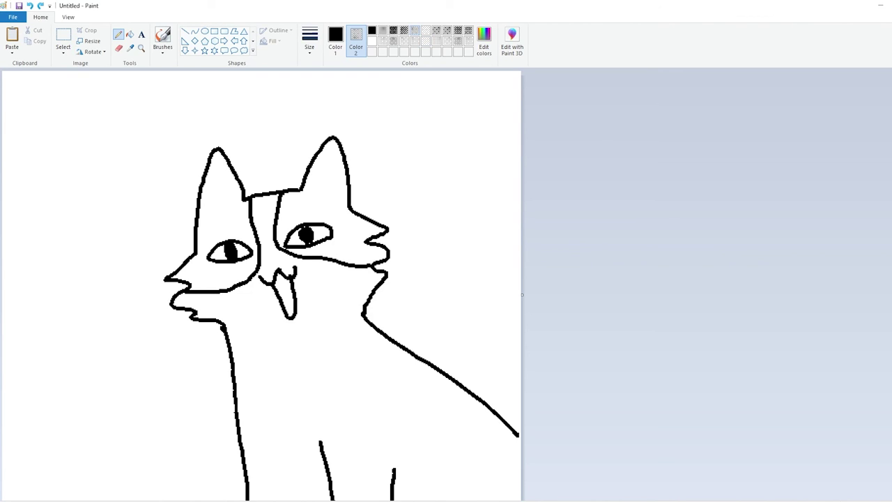
{"action": "left_click", "coordinate": [130, 34]}
{"action": "left_click", "coordinate": [220, 209]}
{"action": "key", "text": "ctrl+z"}
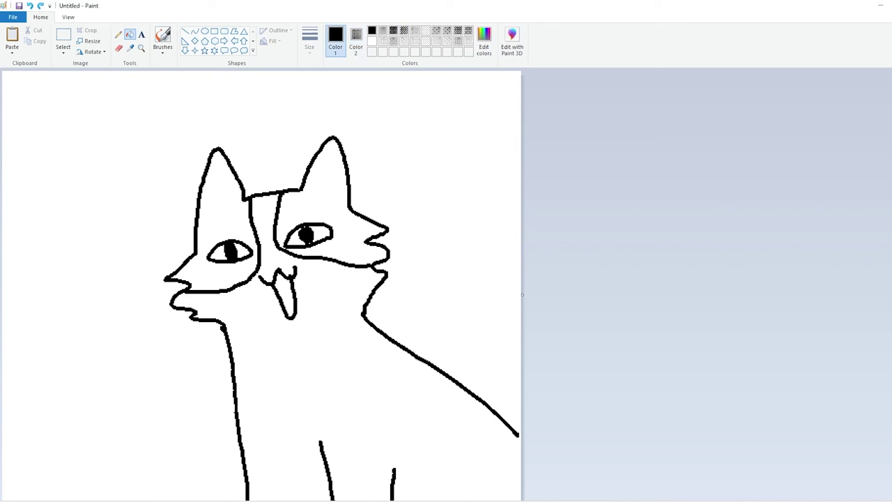
Step: Set Color 2 to white and Color 1 to the gray dotted pattern, and fill both face patches with the pattern
{"action": "left_click", "coordinate": [372, 40]}
{"action": "left_click", "coordinate": [335, 40]}
{"action": "left_click", "coordinate": [383, 30]}
{"action": "left_click", "coordinate": [324, 199]}
{"action": "left_click", "coordinate": [222, 209]}
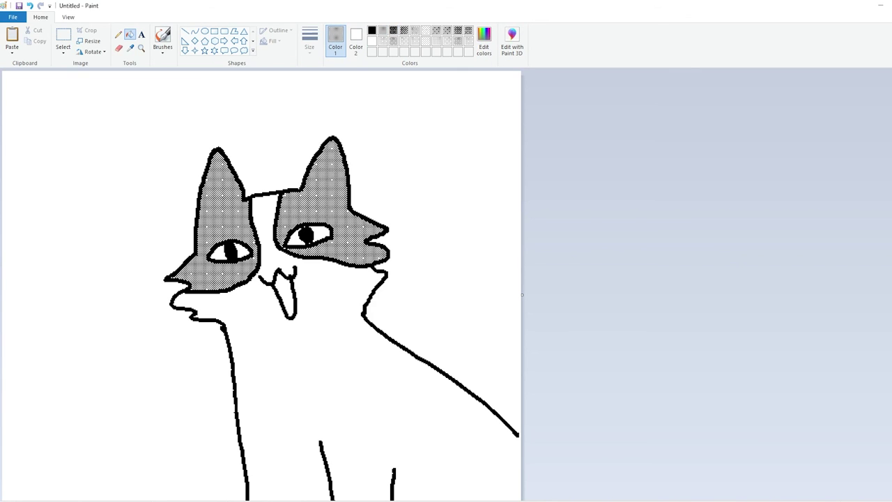